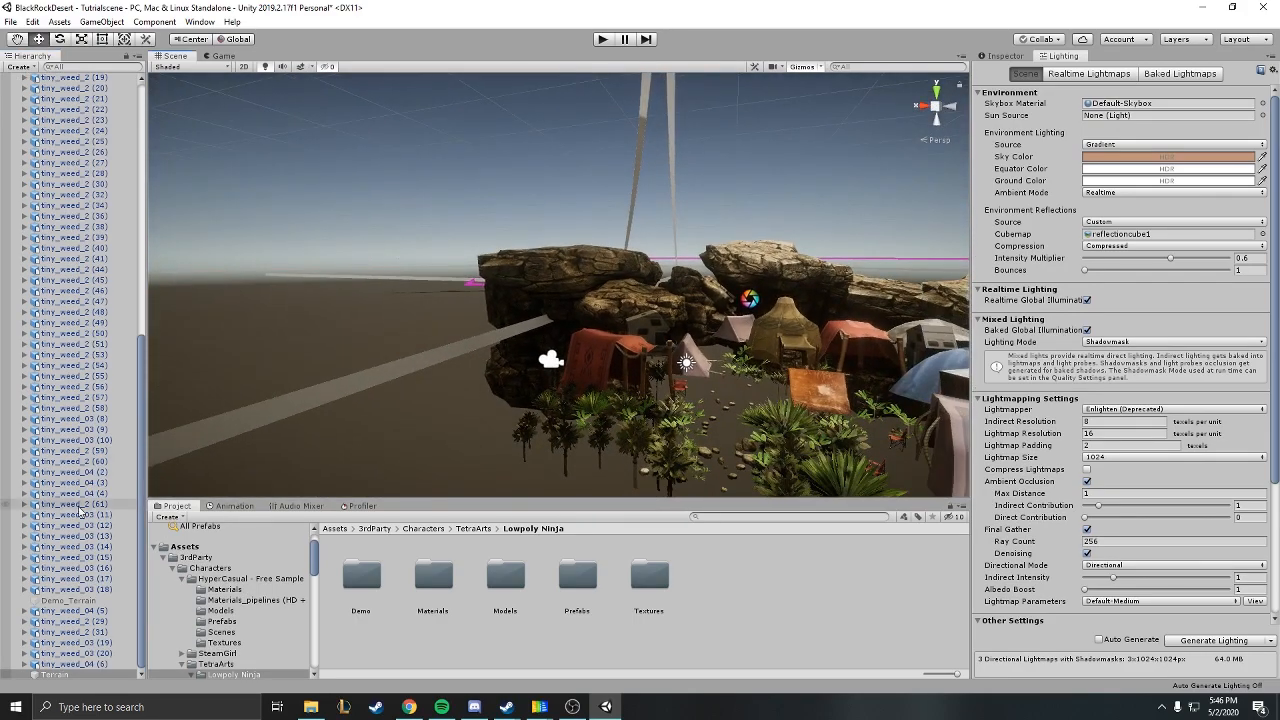
Examine the desert camp scene from several angles, down to ground level among the tents and plants.
right_drag(516, 385, 372, 242)
scroll(574, 362, down, 15)
drag(485, 204, 485, 341)
right_drag(522, 283, 415, 284)
drag(376, 219, 800, 238)
right_drag(726, 237, 868, 222)
right_drag(475, 220, 636, 226)
drag(408, 203, 460, 122)
right_drag(460, 122, 604, 131)
key(w)
key(s)
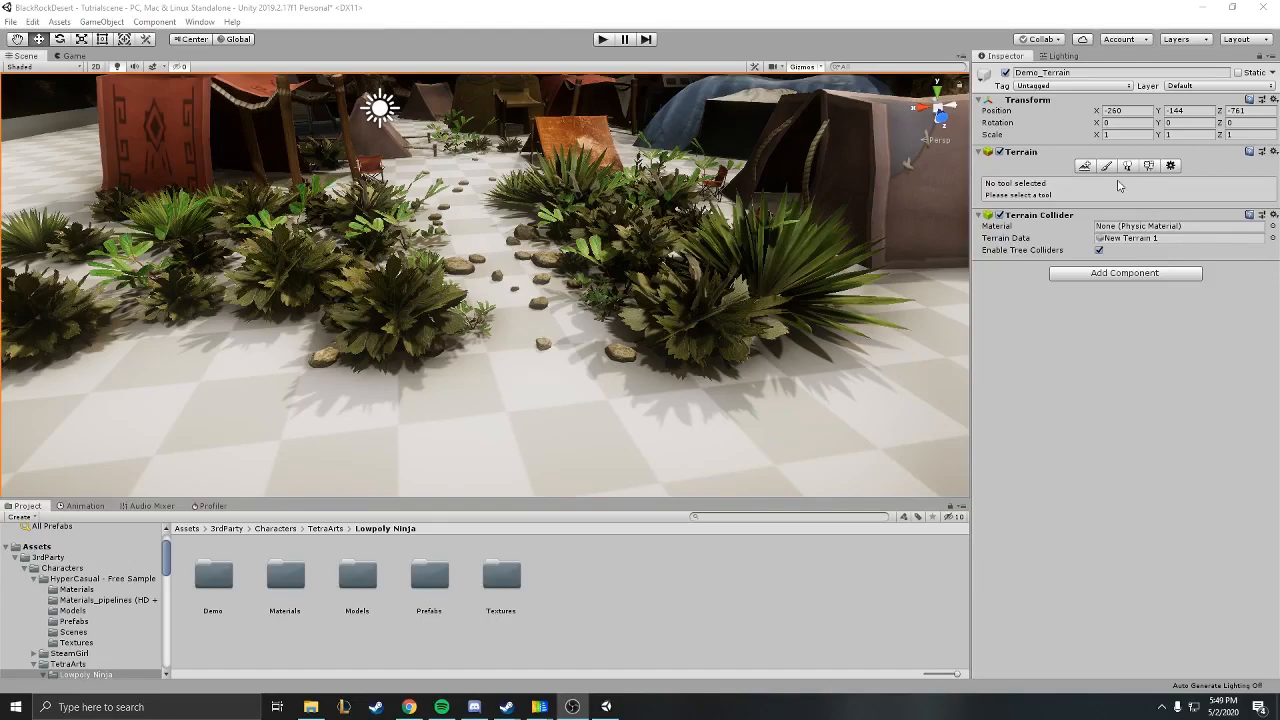
Create a first Paint Texture layer on Demo_Terrain using the dry_ground_rocks_diff_4k texture.
click(1107, 169)
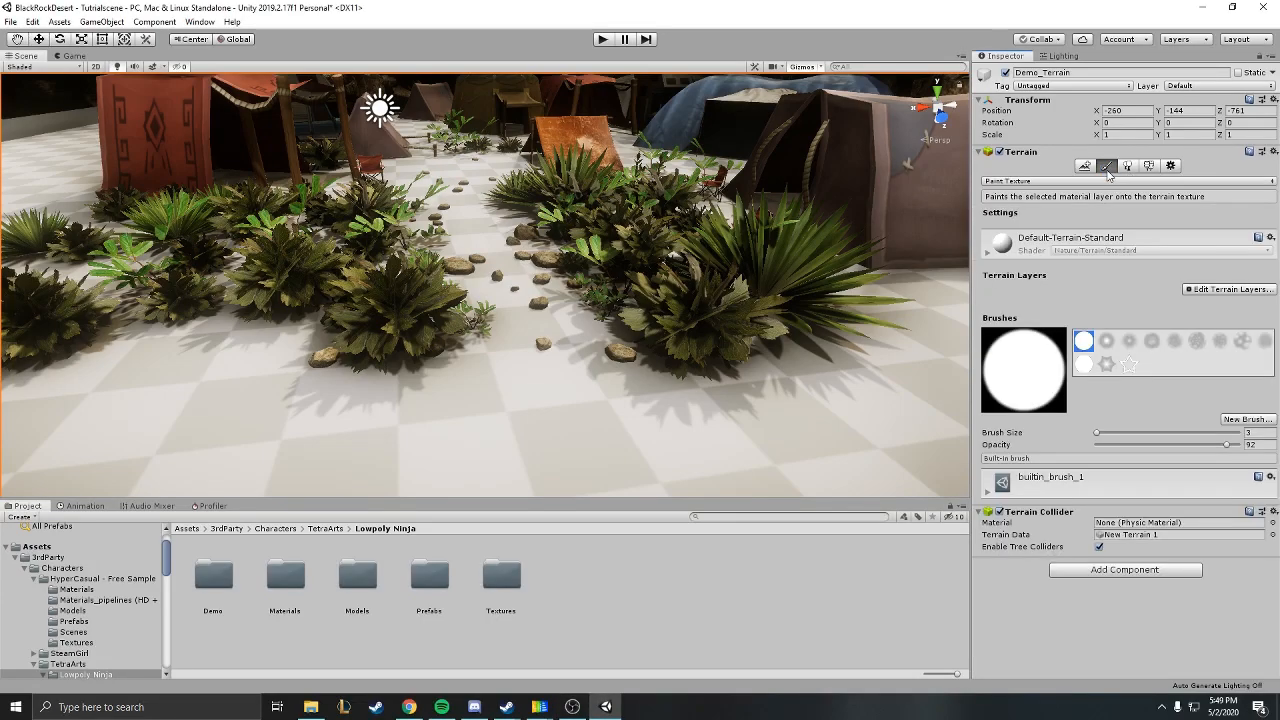
click(1030, 181)
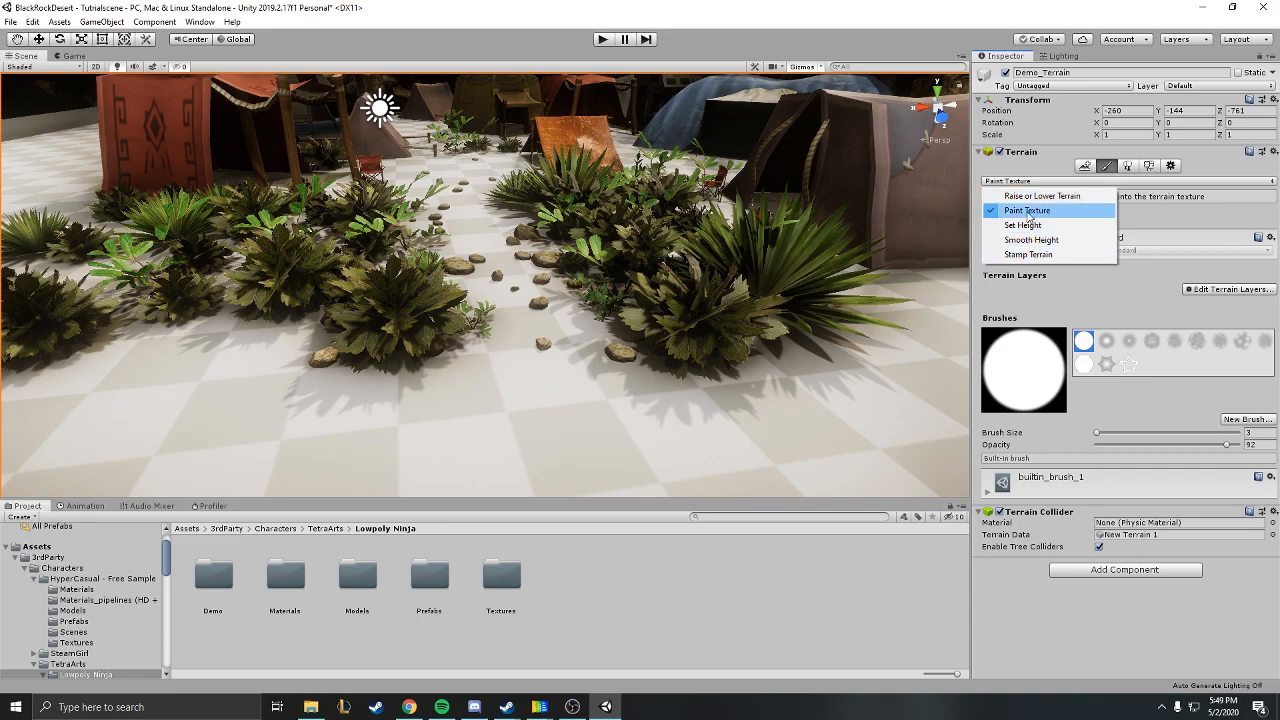
click(1028, 211)
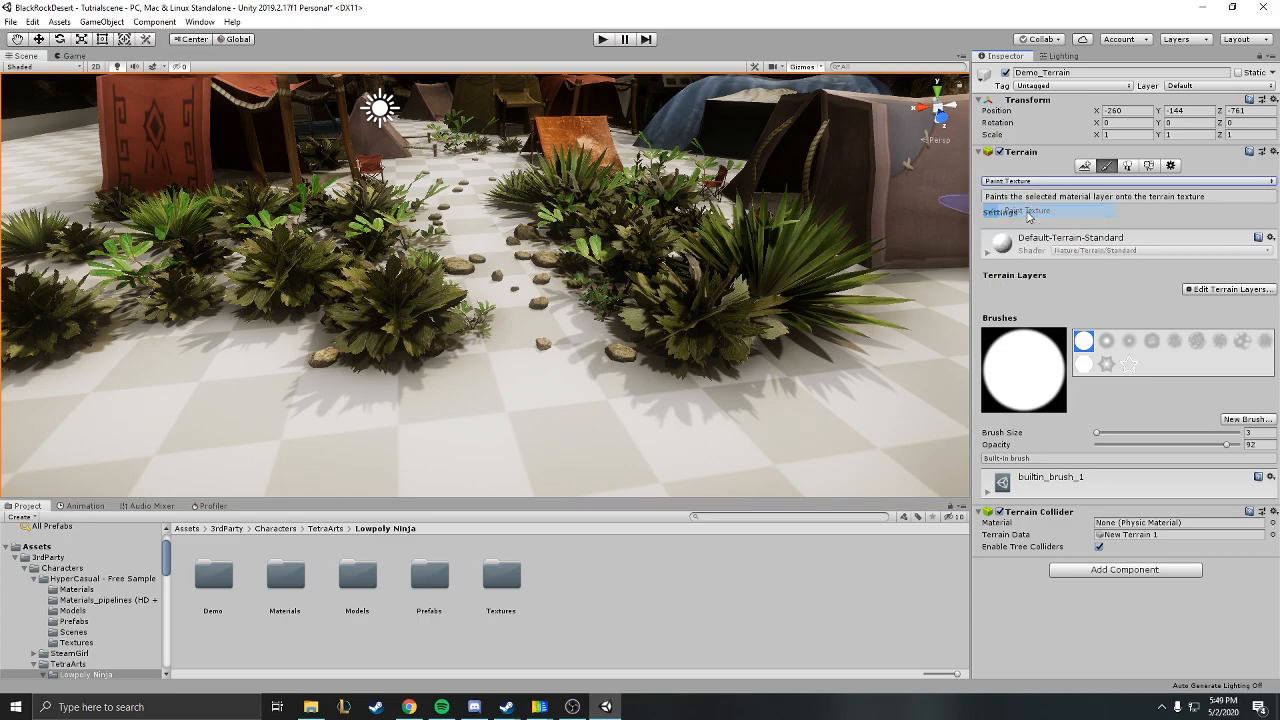
click(1204, 290)
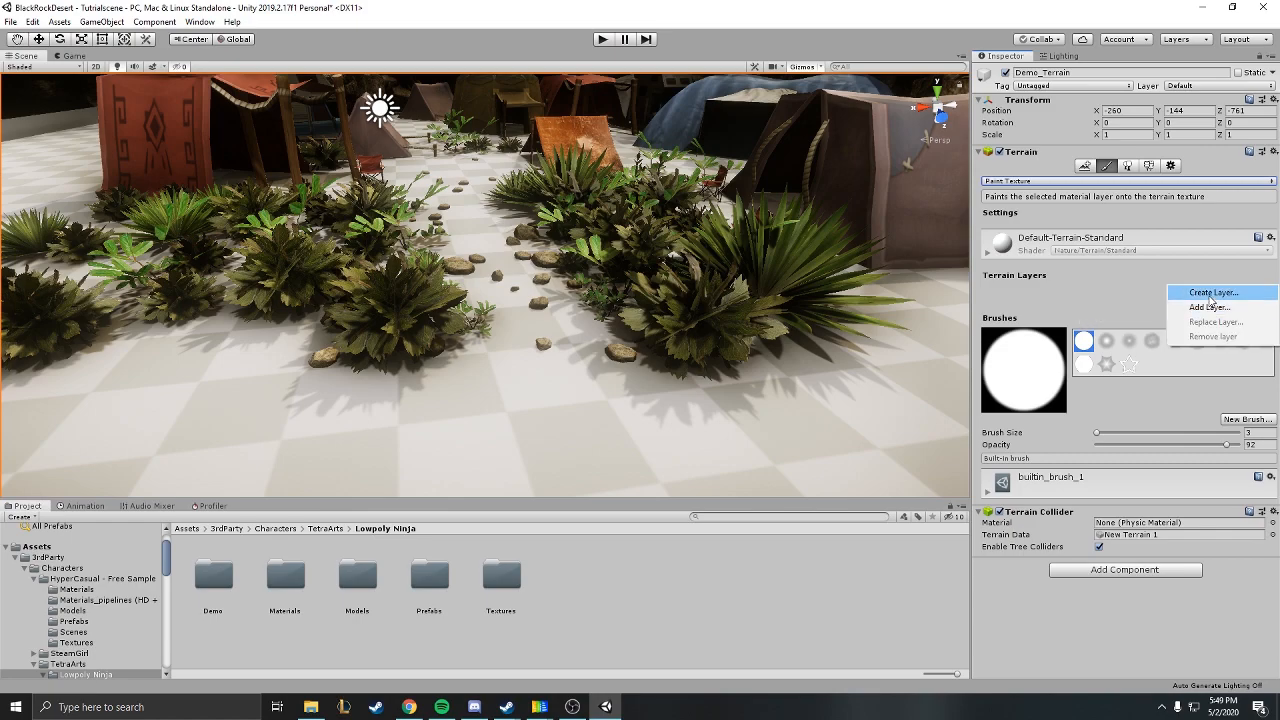
click(1210, 294)
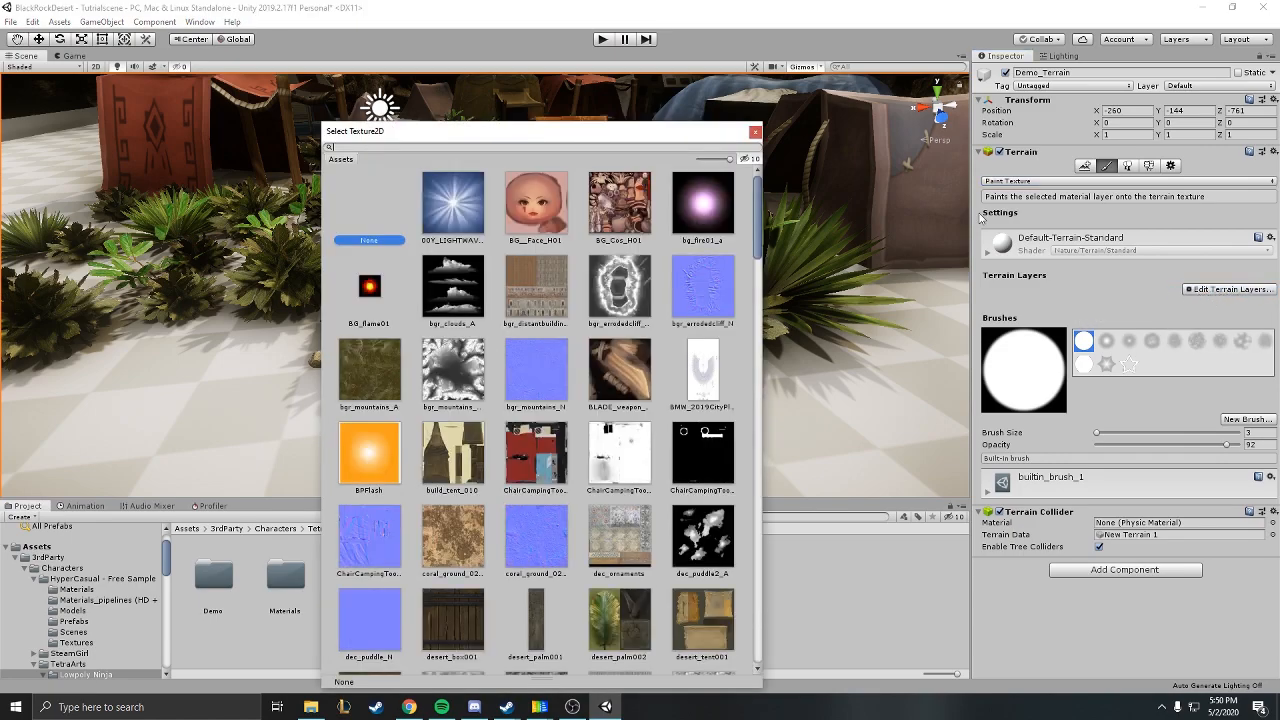
drag(760, 210, 806, 350)
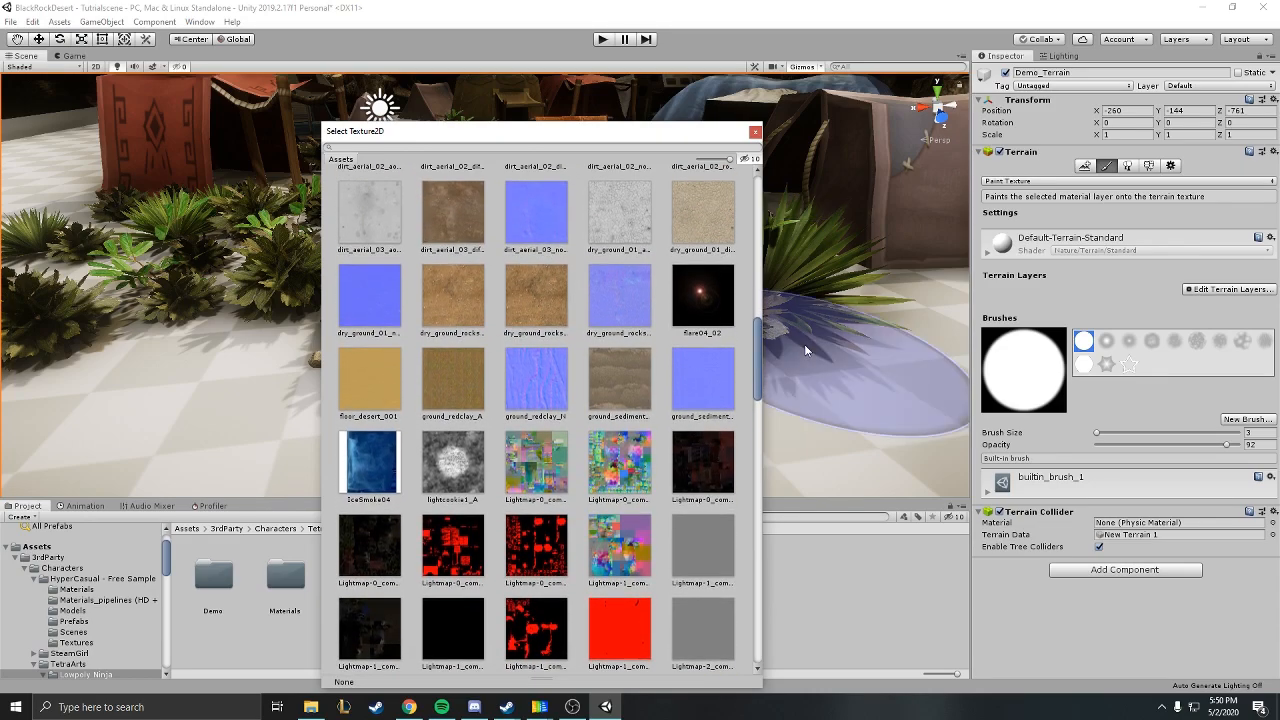
double_click(556, 303)
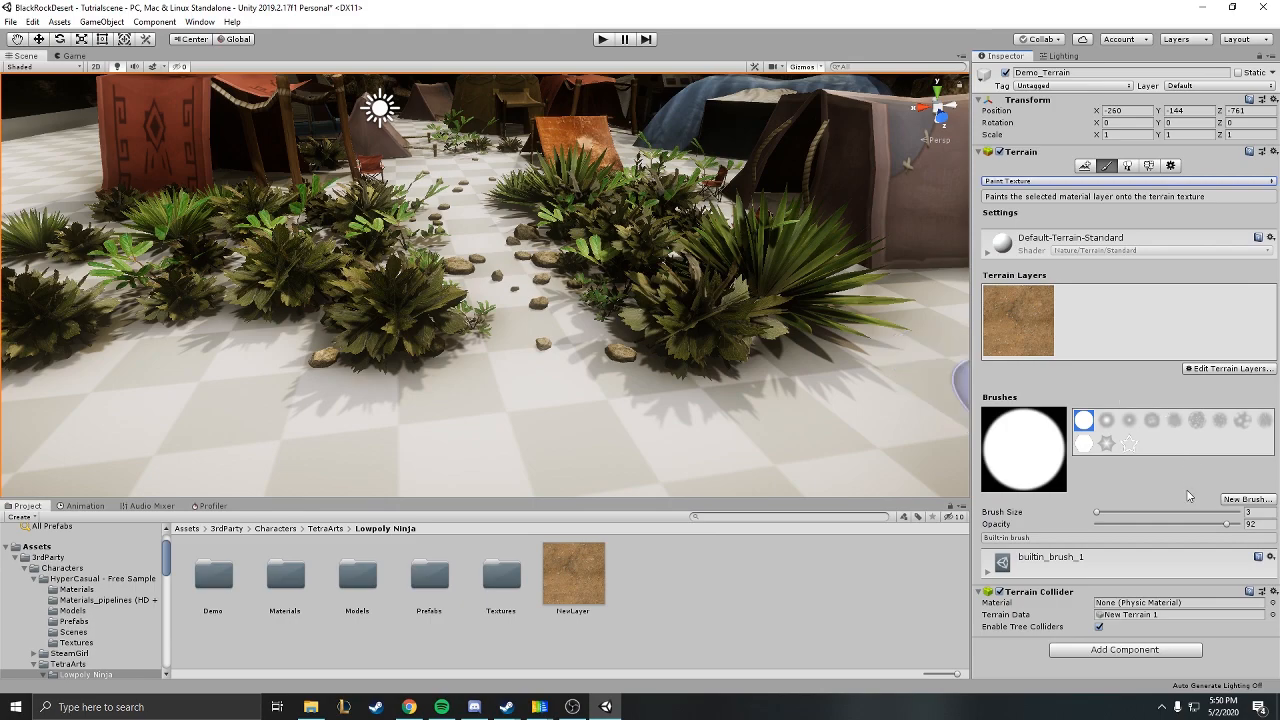
Assign the dry_ground_rocks_nor_4k texture as the normal map of the new terrain layer.
click(1045, 346)
click(1254, 498)
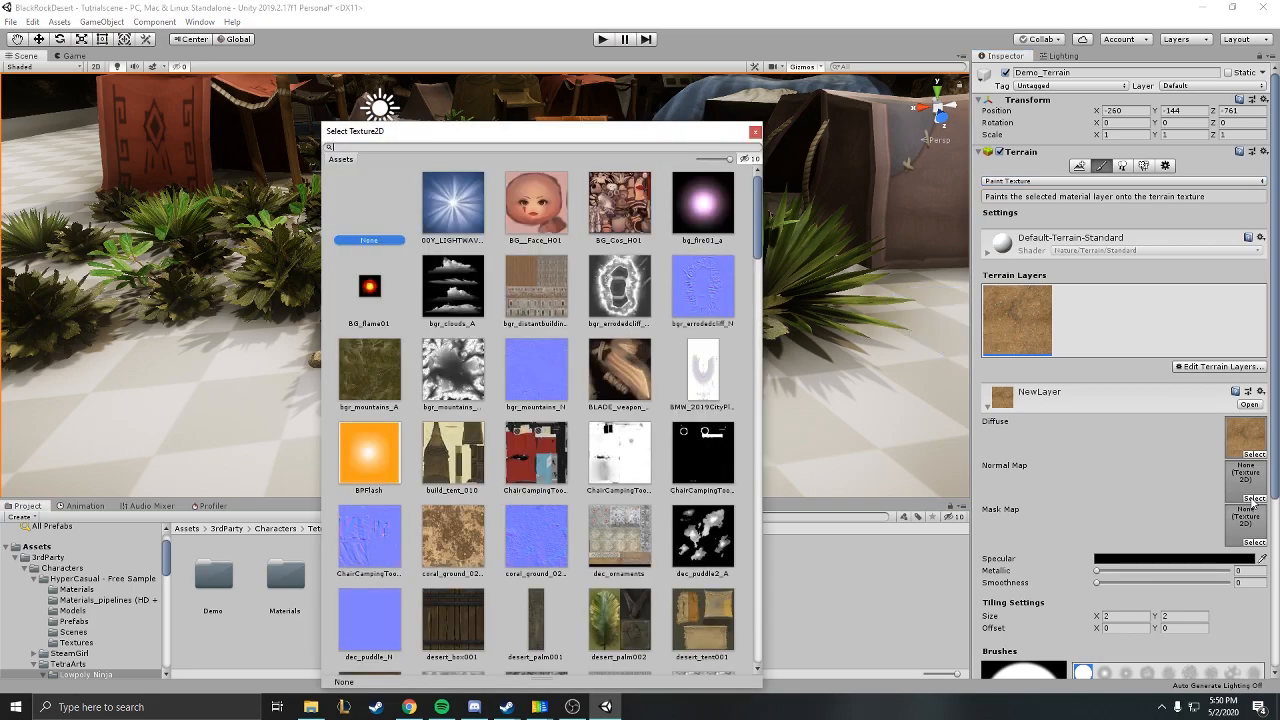
scroll(668, 408, down, 3)
scroll(668, 408, down, 10)
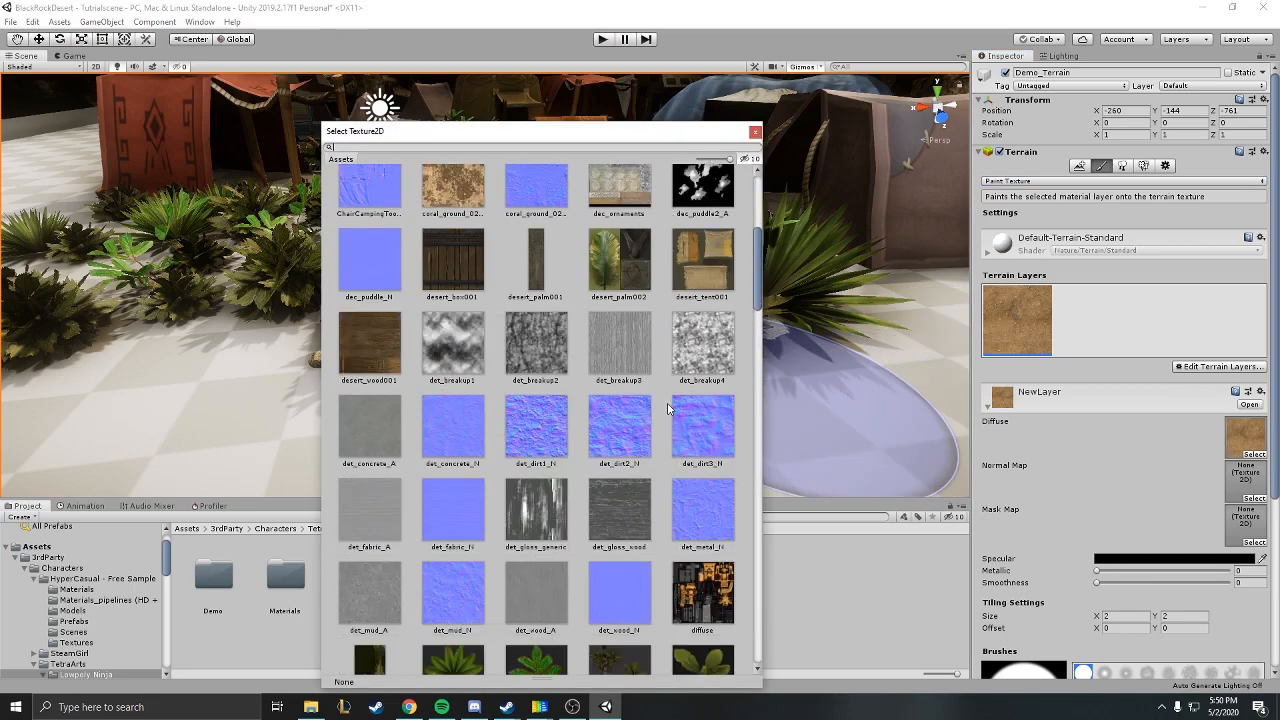
scroll(668, 408, down, 1)
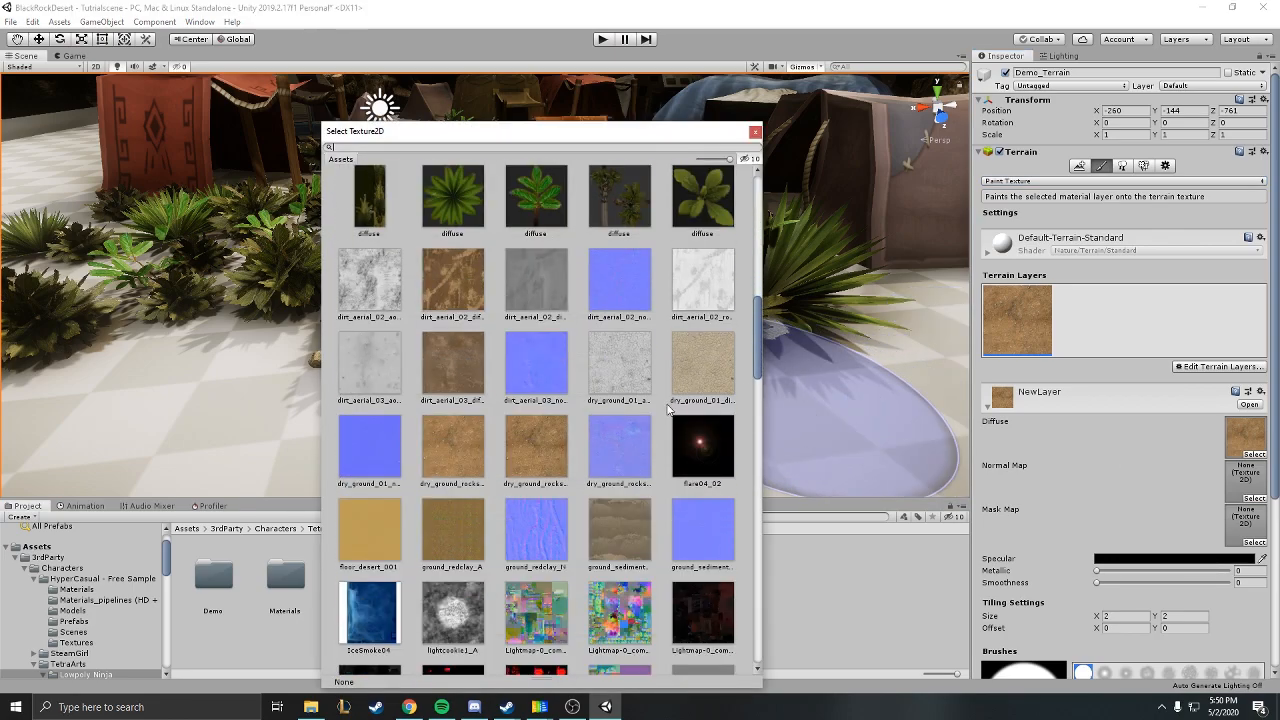
click(631, 445)
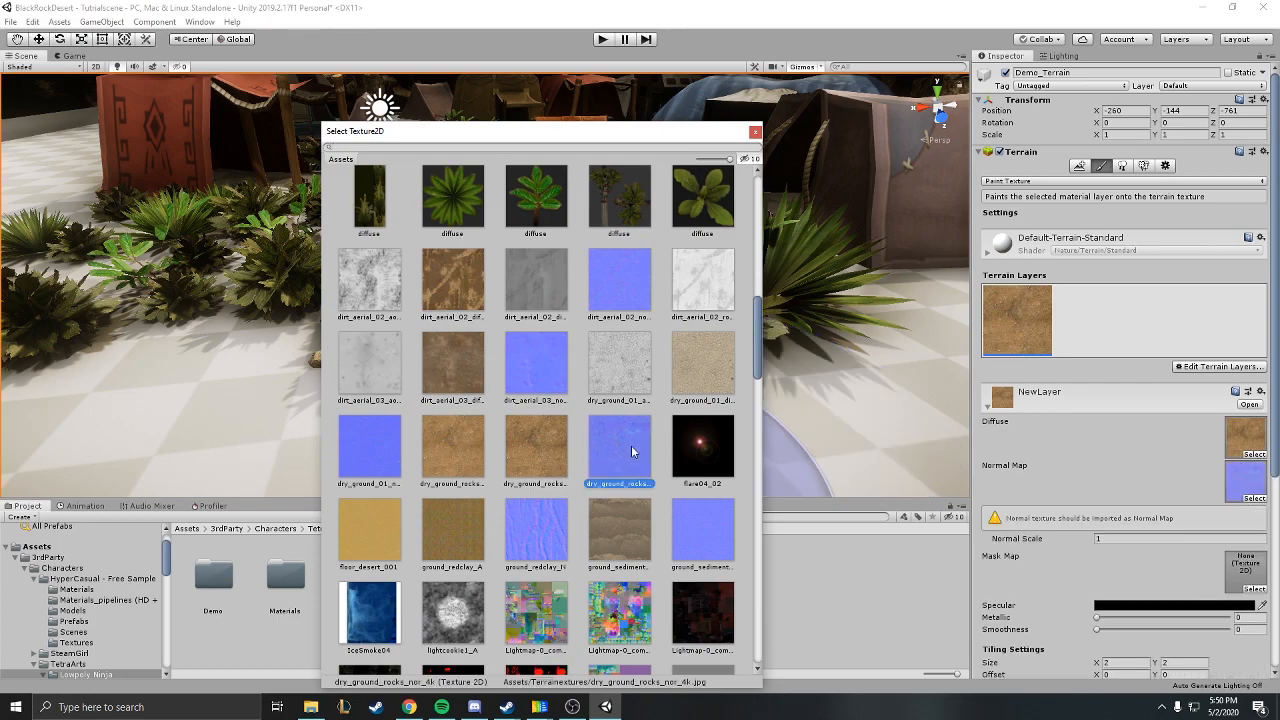
double_click(631, 445)
Import dry_ground_rocks_nor_4k as a Normal map with max size 4096 and High Quality compression.
click(1256, 485)
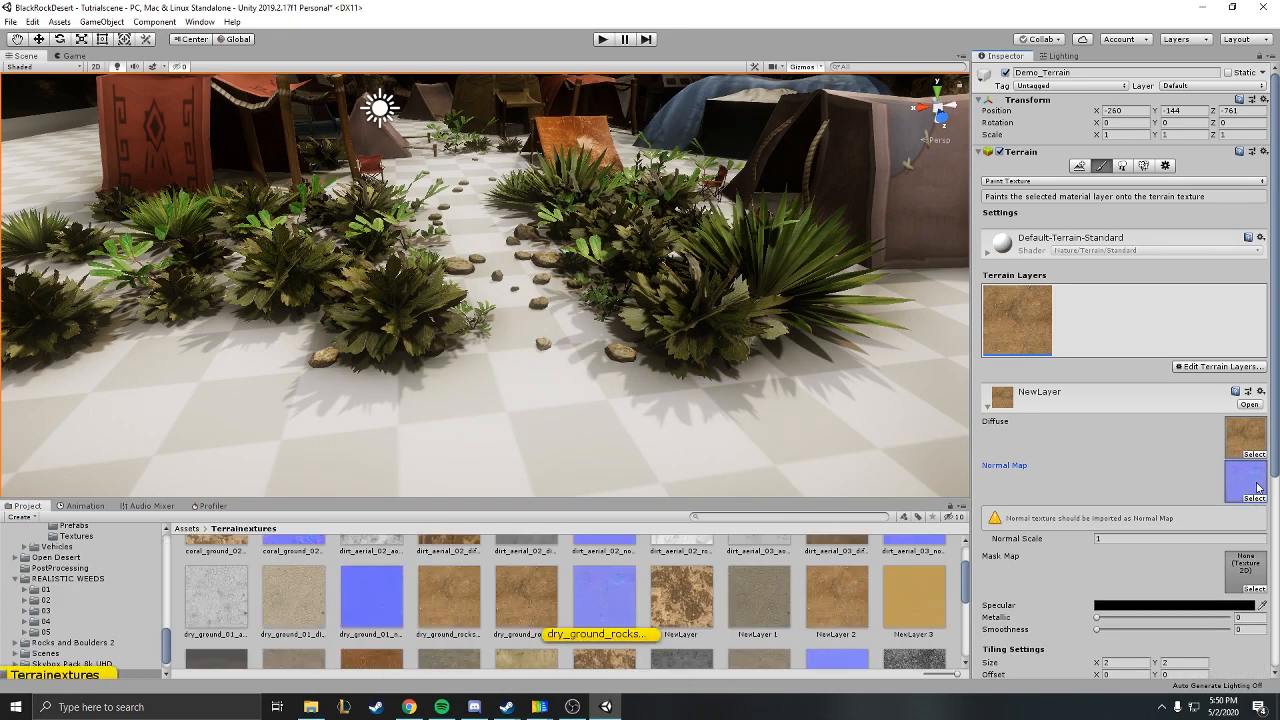
click(604, 600)
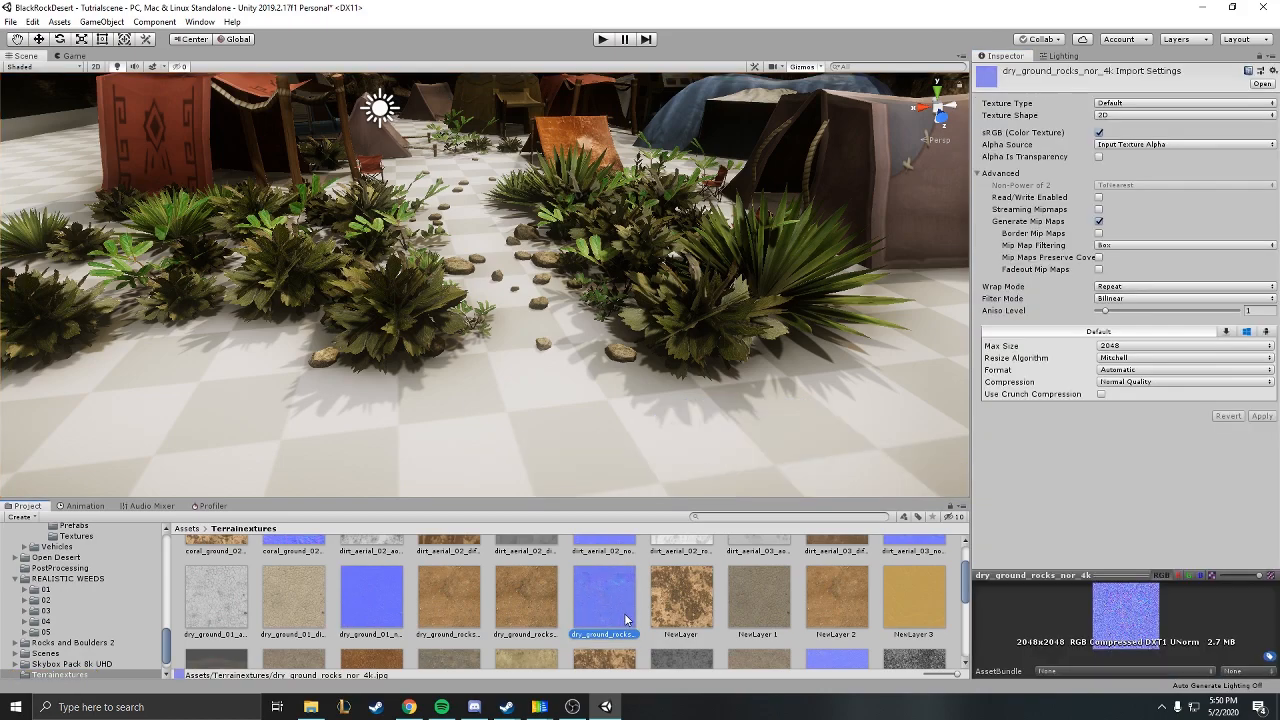
click(1147, 104)
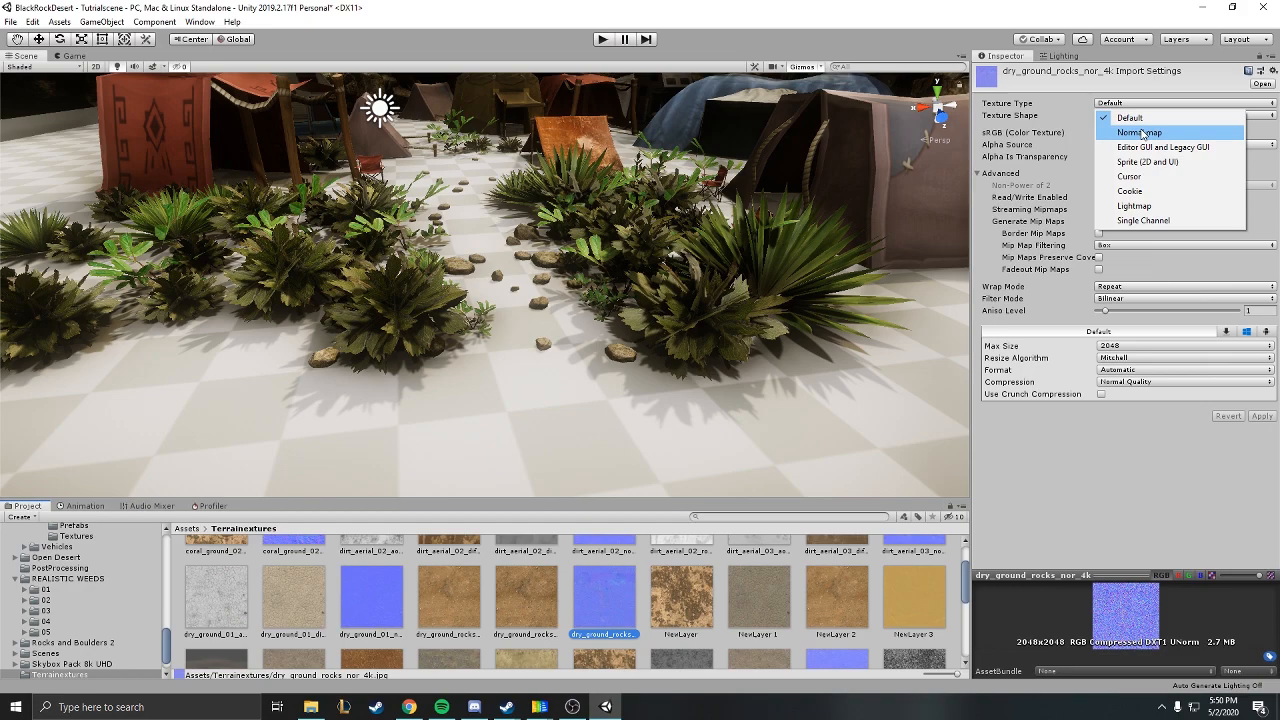
click(1140, 132)
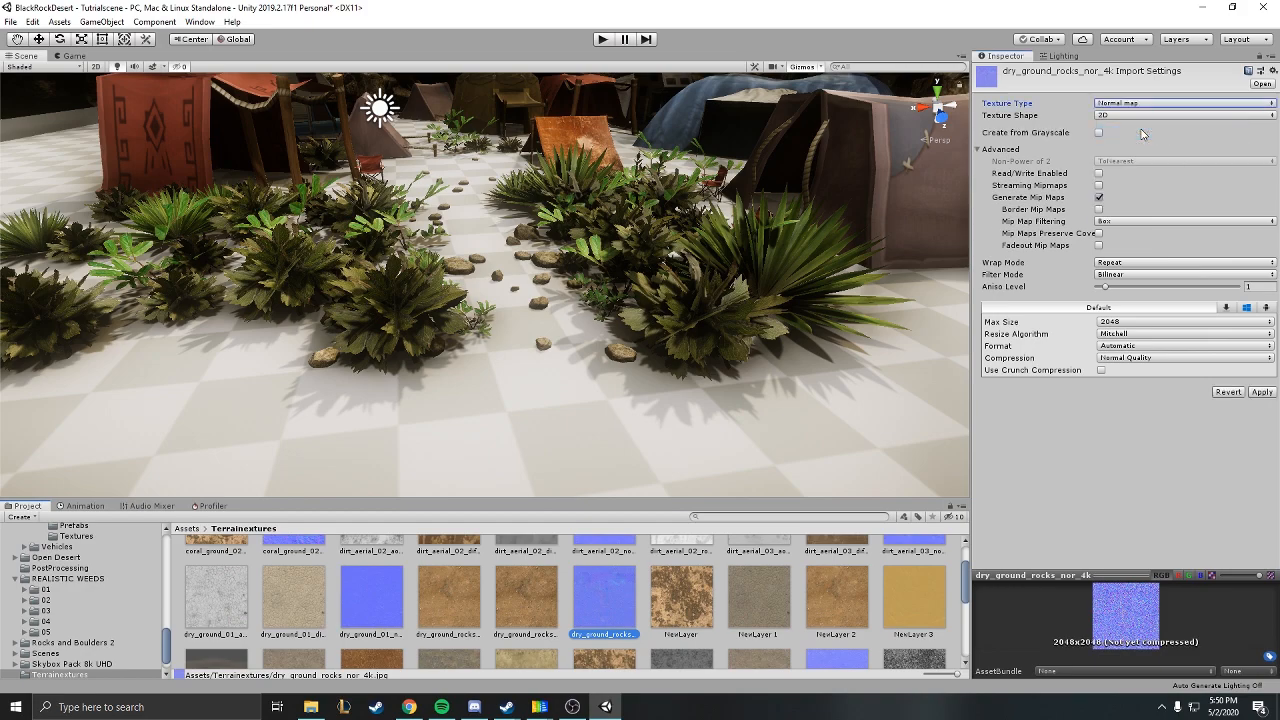
click(1112, 324)
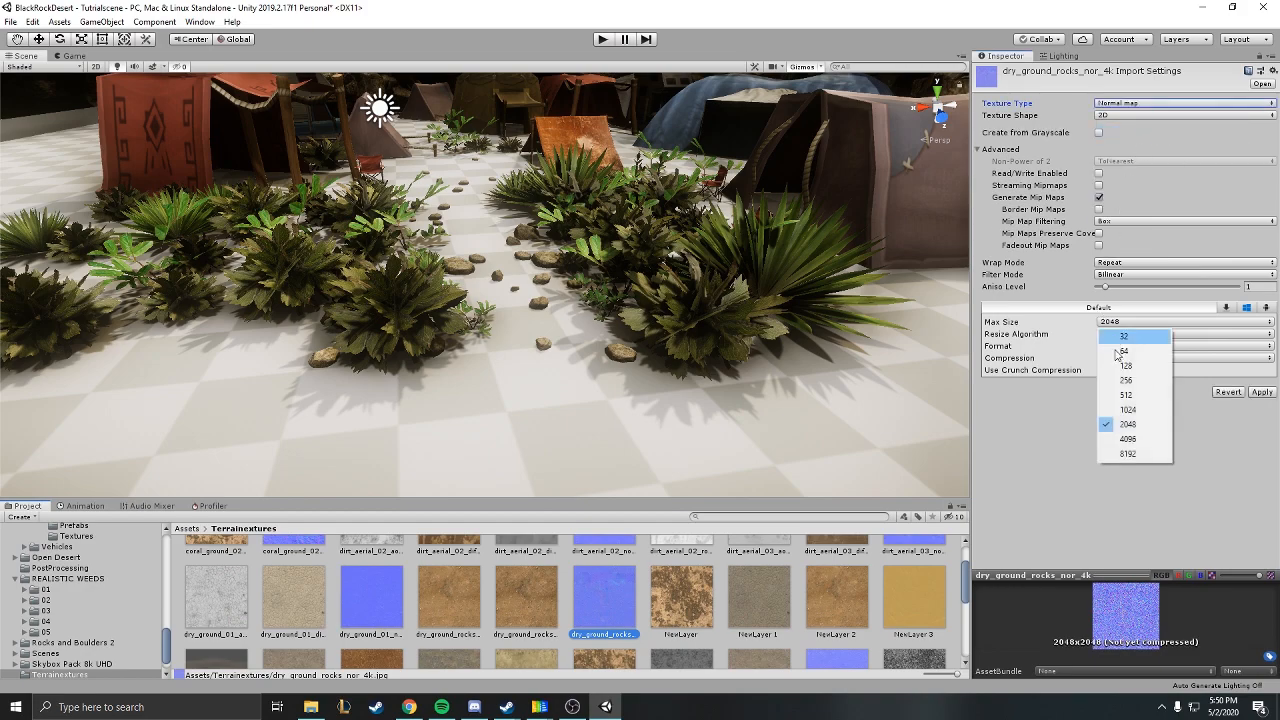
click(1133, 440)
click(1150, 360)
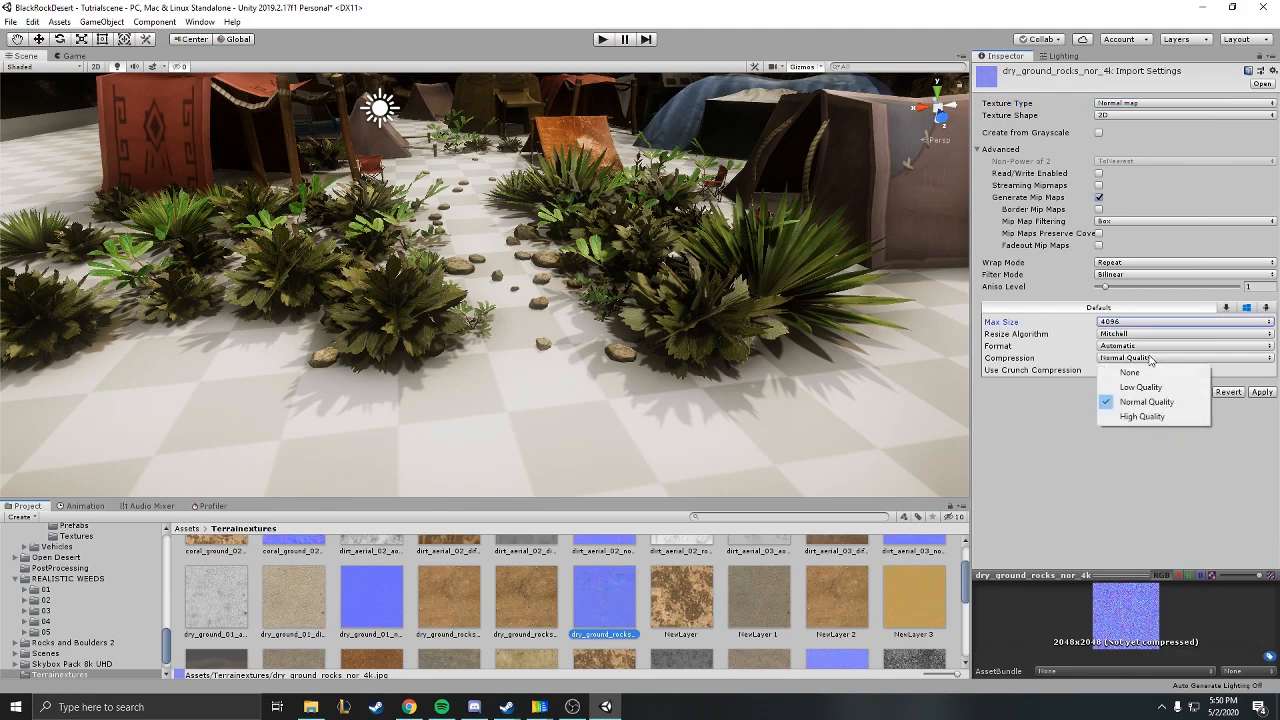
click(1148, 418)
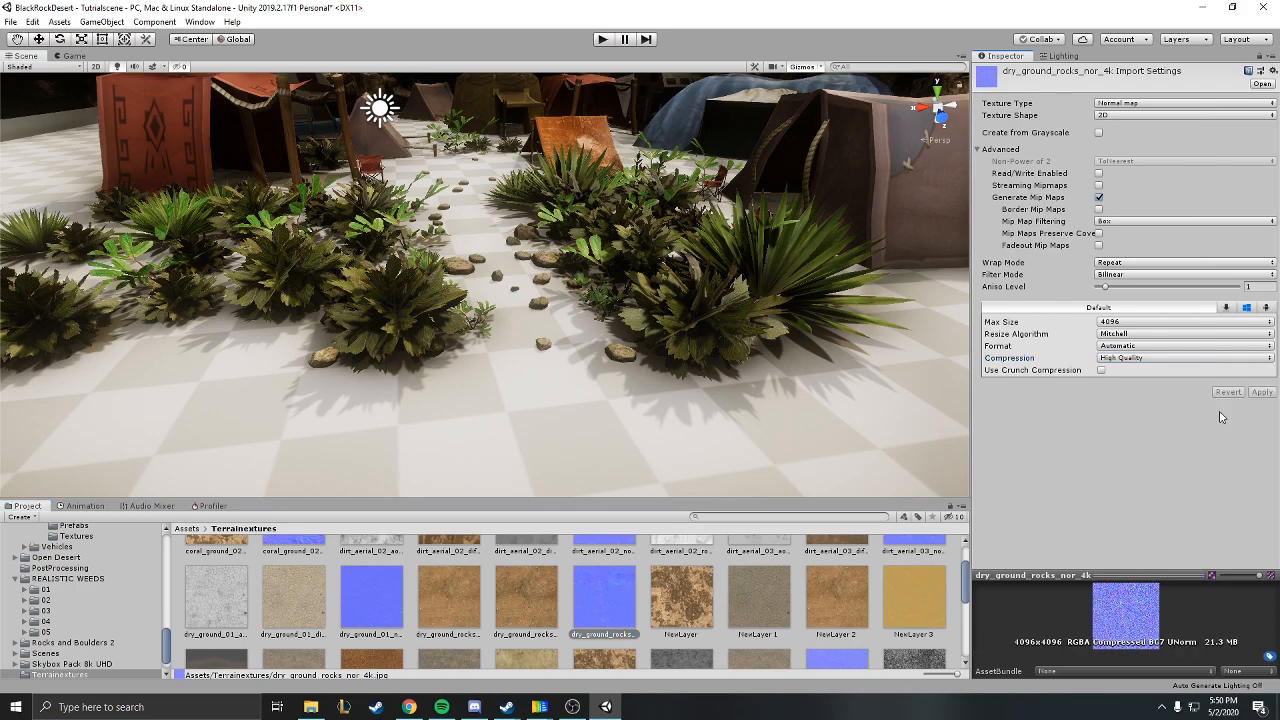
Set the import max size of dry_ground_rocks_diff_4k to 4096 and its compression to High Quality.
click(542, 581)
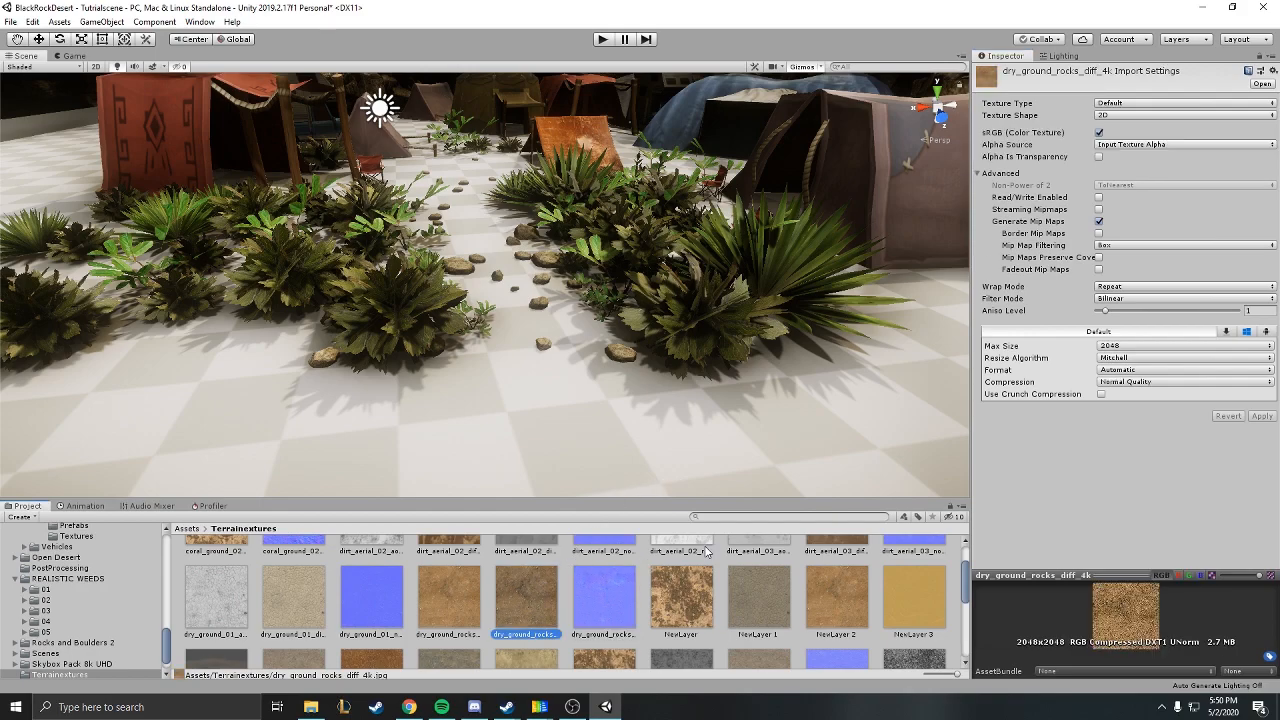
click(1152, 346)
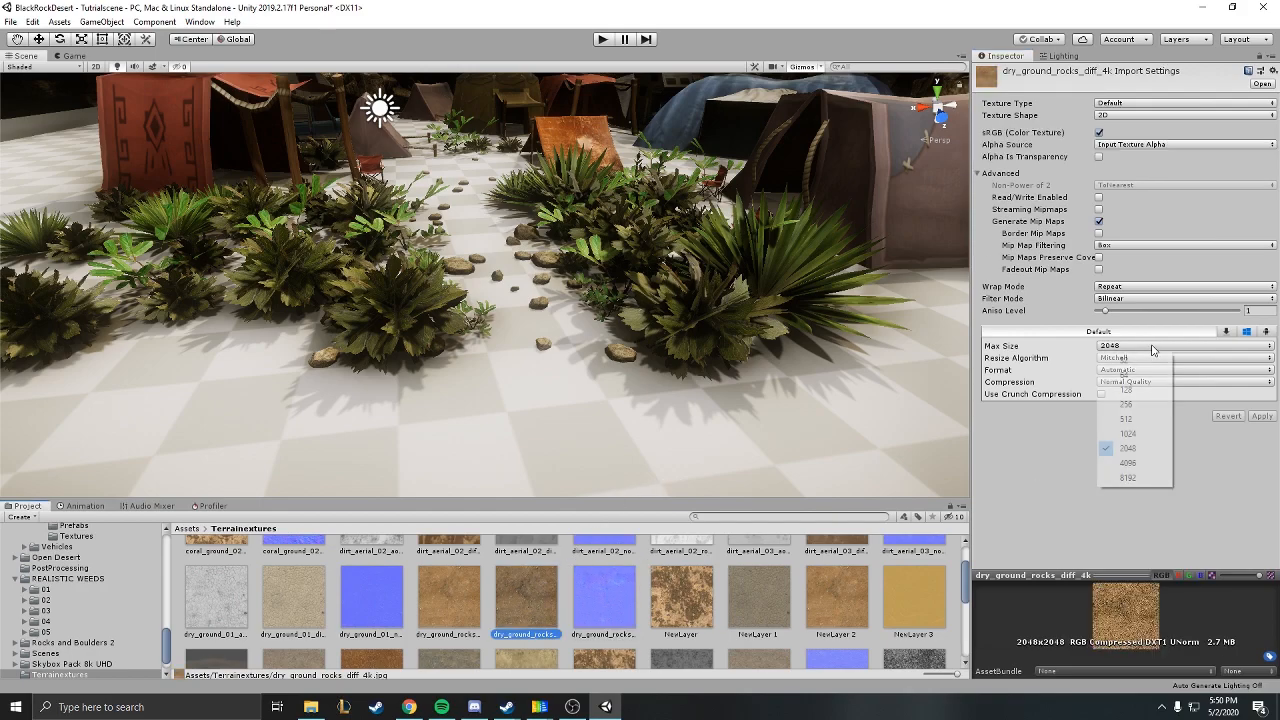
click(1160, 450)
click(1150, 382)
click(1140, 437)
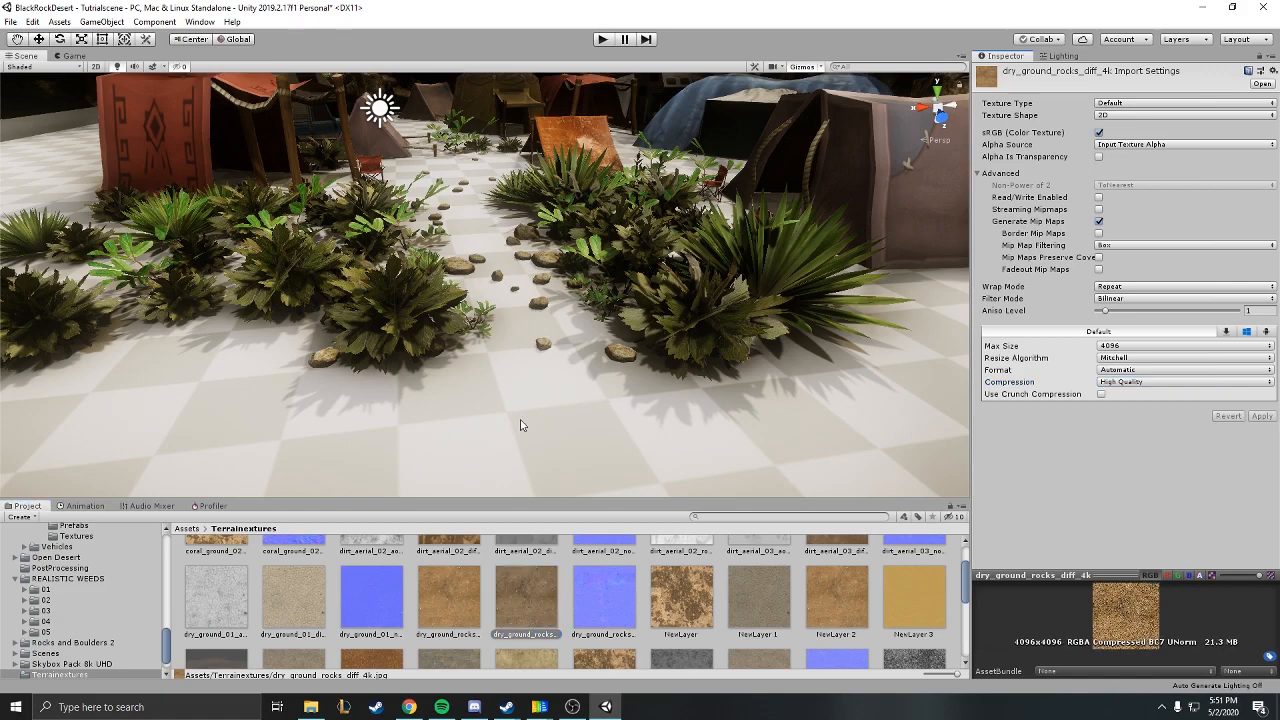
Select Demo_Terrain and paint the dry ground layer over the stone path and the ground around the plants.
click(453, 454)
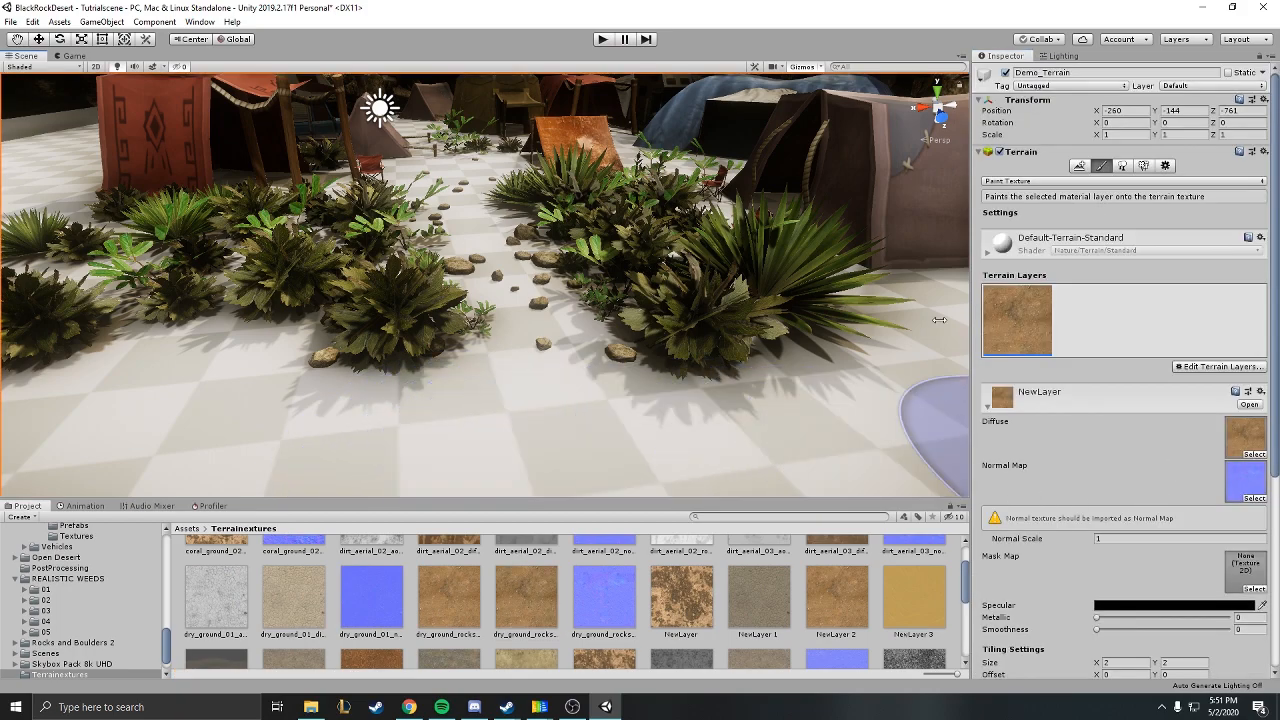
mouse_move(800, 443)
mouse_down()
mouse_move(589, 400)
mouse_move(600, 417)
mouse_move(406, 411)
mouse_move(566, 358)
mouse_move(240, 316)
mouse_move(477, 278)
mouse_move(492, 233)
mouse_up()
scroll(470, 273, down, 6)
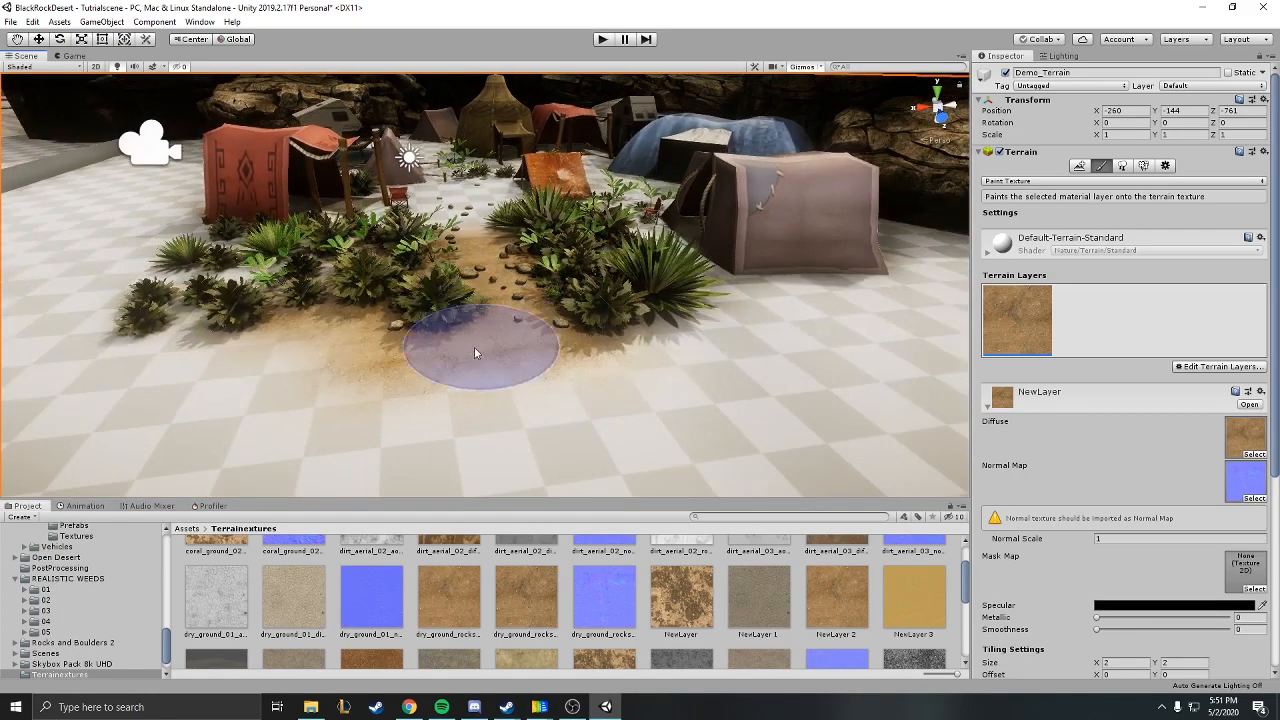
mouse_move(758, 343)
mouse_down()
mouse_move(281, 398)
mouse_move(491, 248)
mouse_up()
scroll(607, 330, up, 4)
scroll(712, 394, up, 8)
Set the terrain layer's tiling size to 4 in both X and Y.
right_drag(680, 369, 757, 283)
scroll(1130, 620, down, 4)
click(1134, 424)
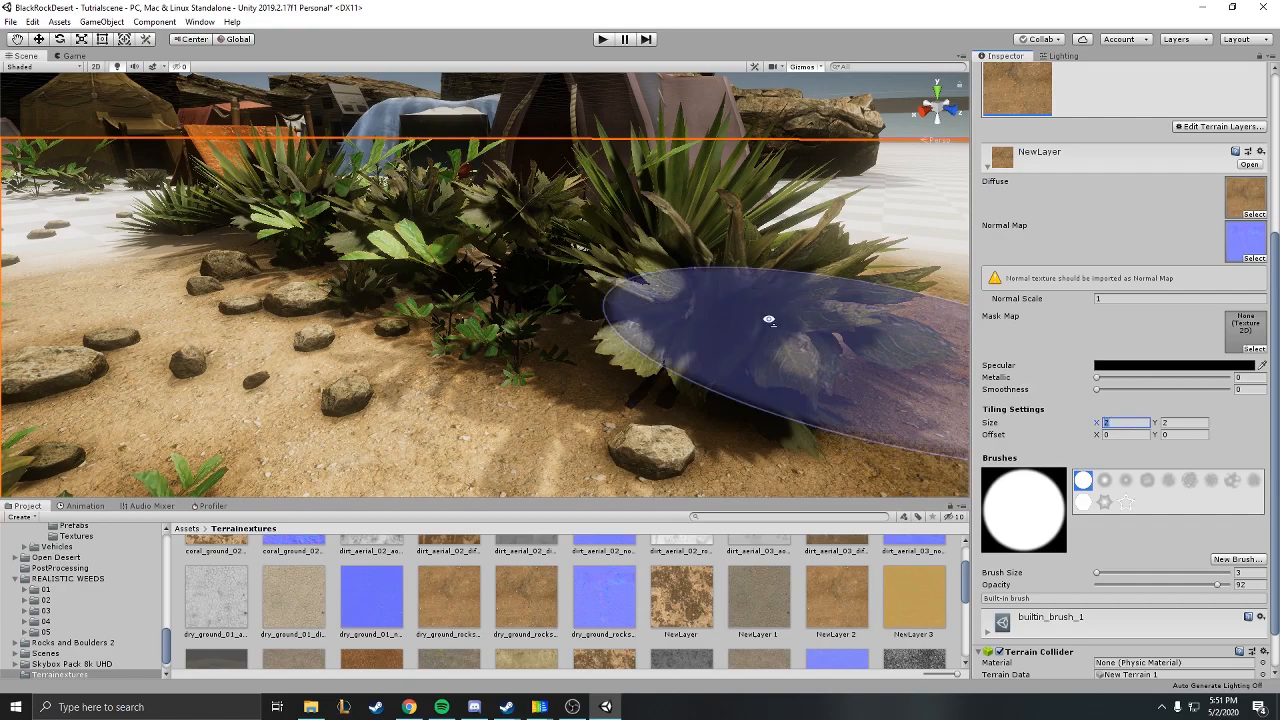
right_drag(784, 323, 646, 323)
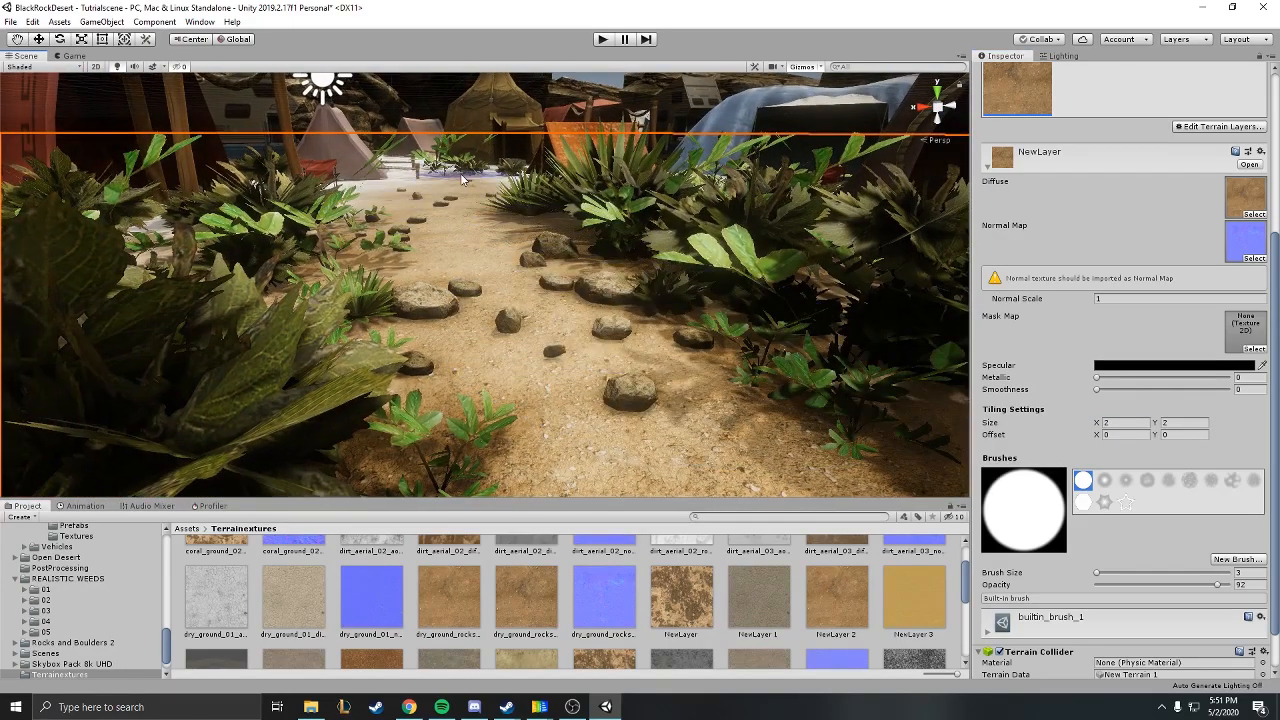
click(1117, 422)
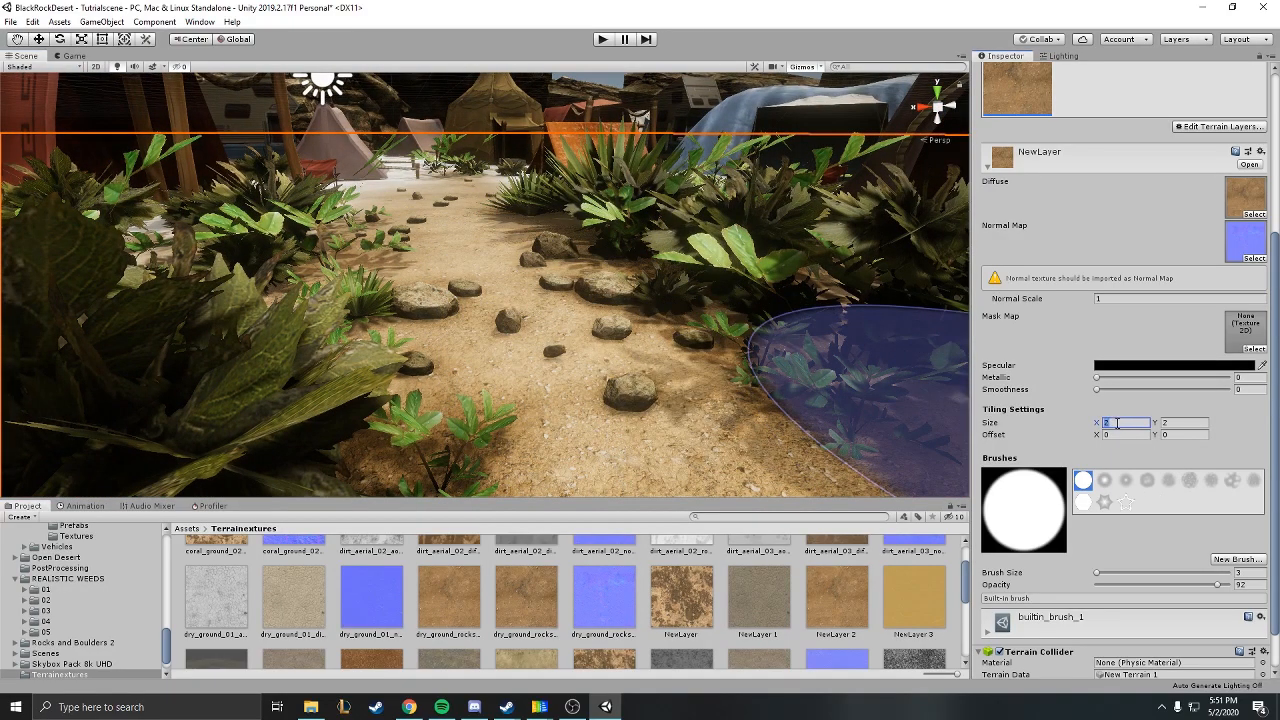
text(4)
click(1181, 424)
text(4)
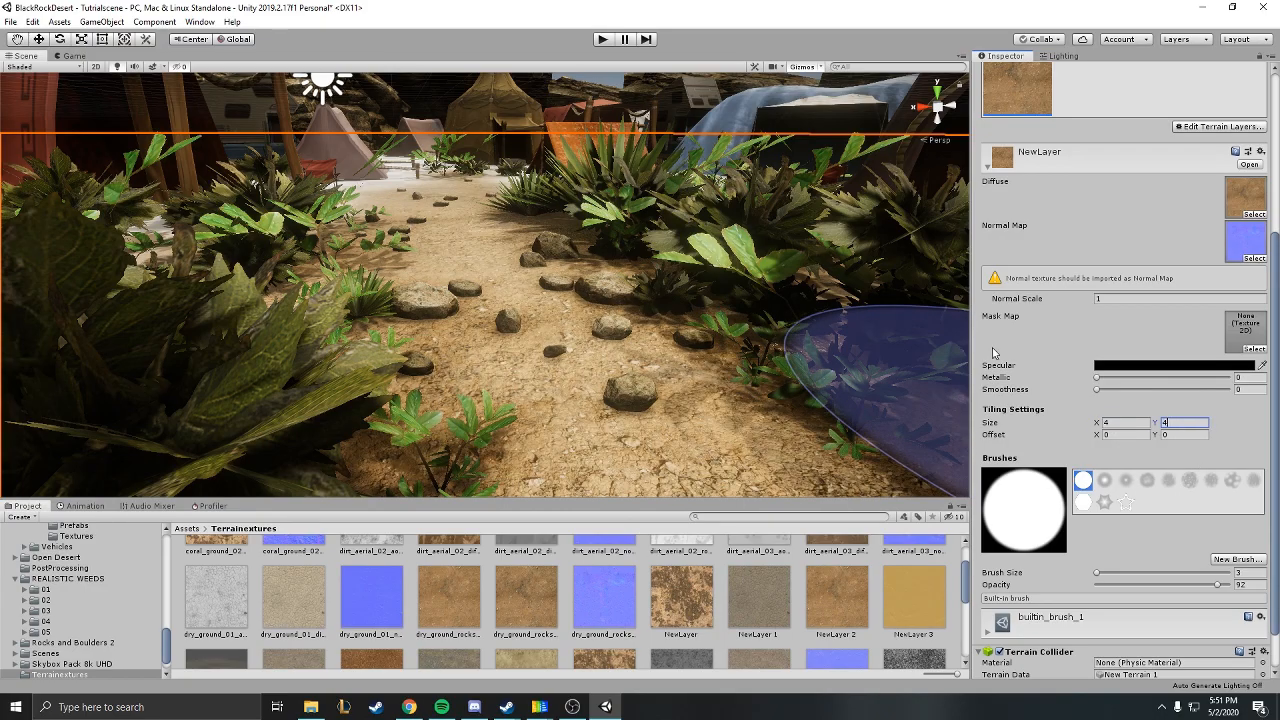
mouse_move(726, 300)
right_down()
mouse_move(710, 338)
mouse_move(728, 316)
right_up()
key(s)
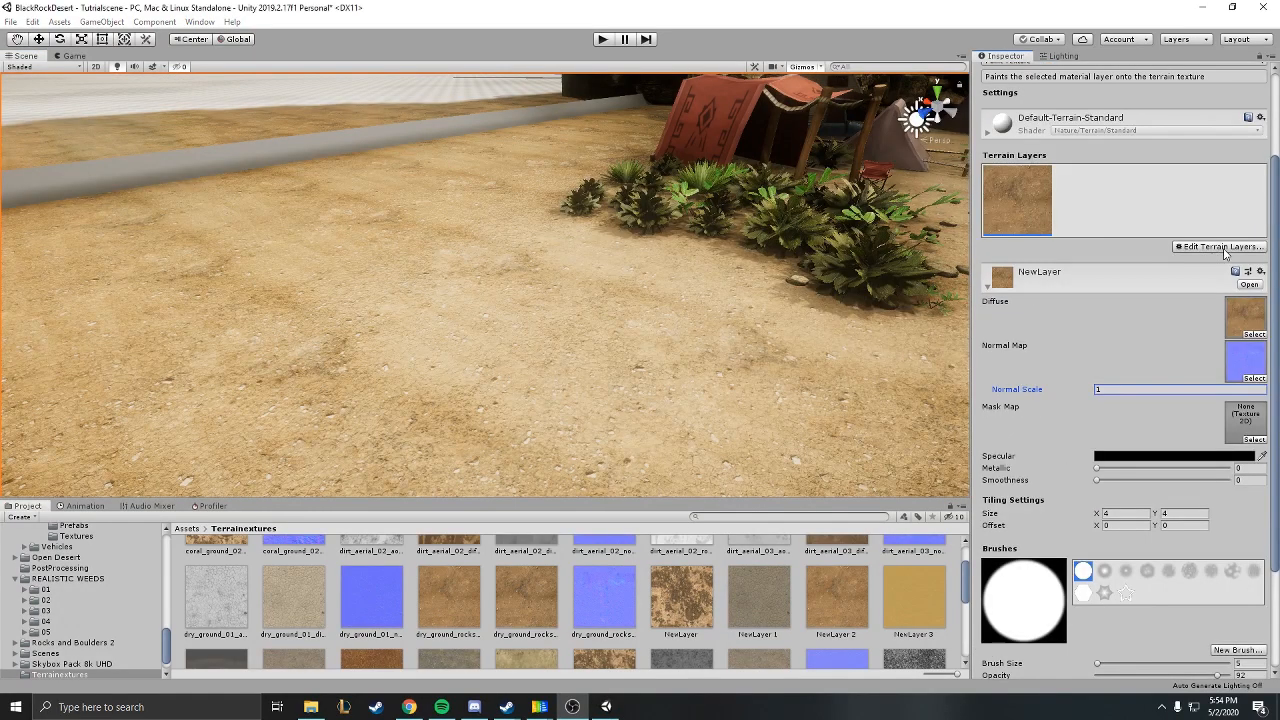
Create a second terrain layer from the dry_ground_01 diffuse texture and select it.
click(1220, 246)
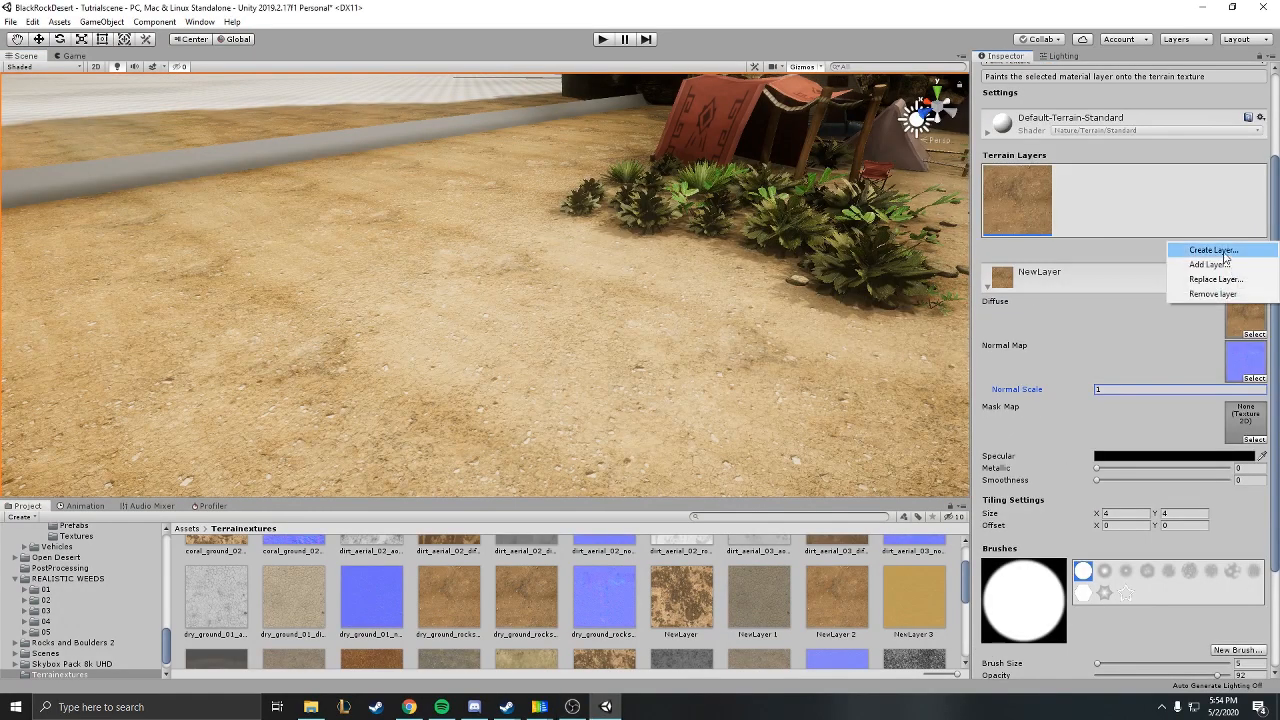
click(1222, 252)
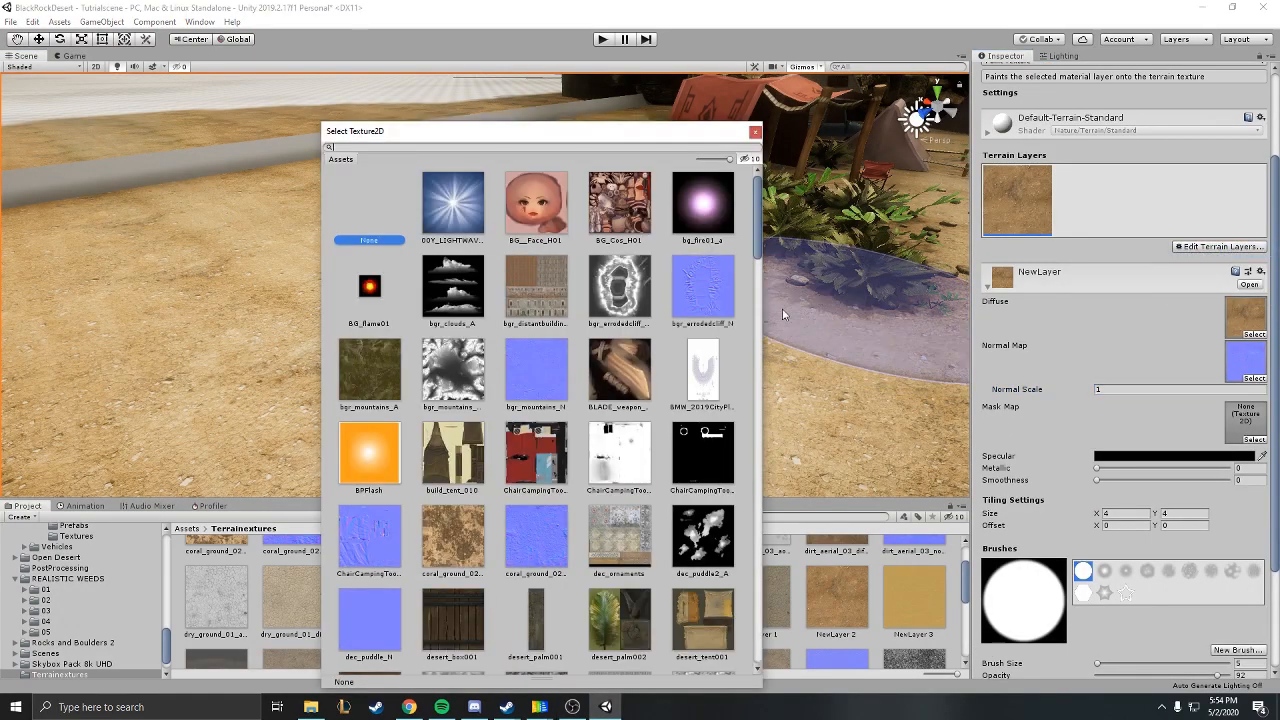
scroll(633, 415, down, 10)
scroll(633, 415, down, 10)
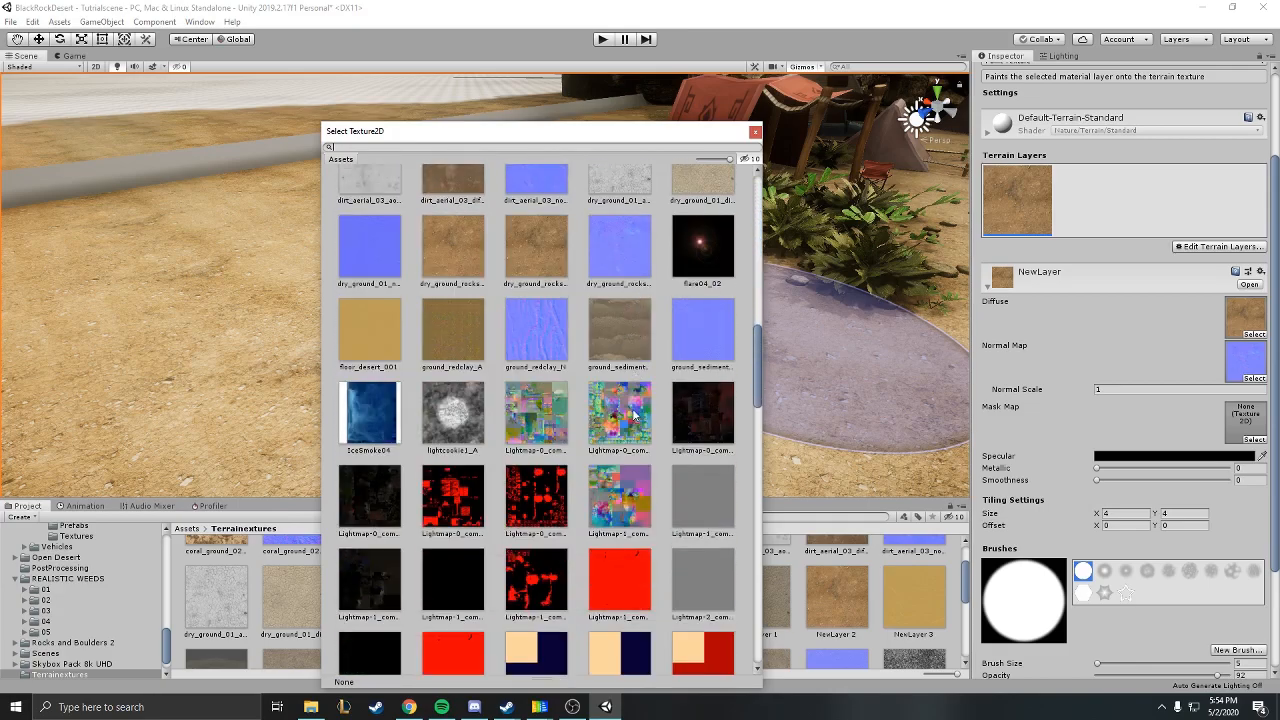
scroll(660, 396, up, 1)
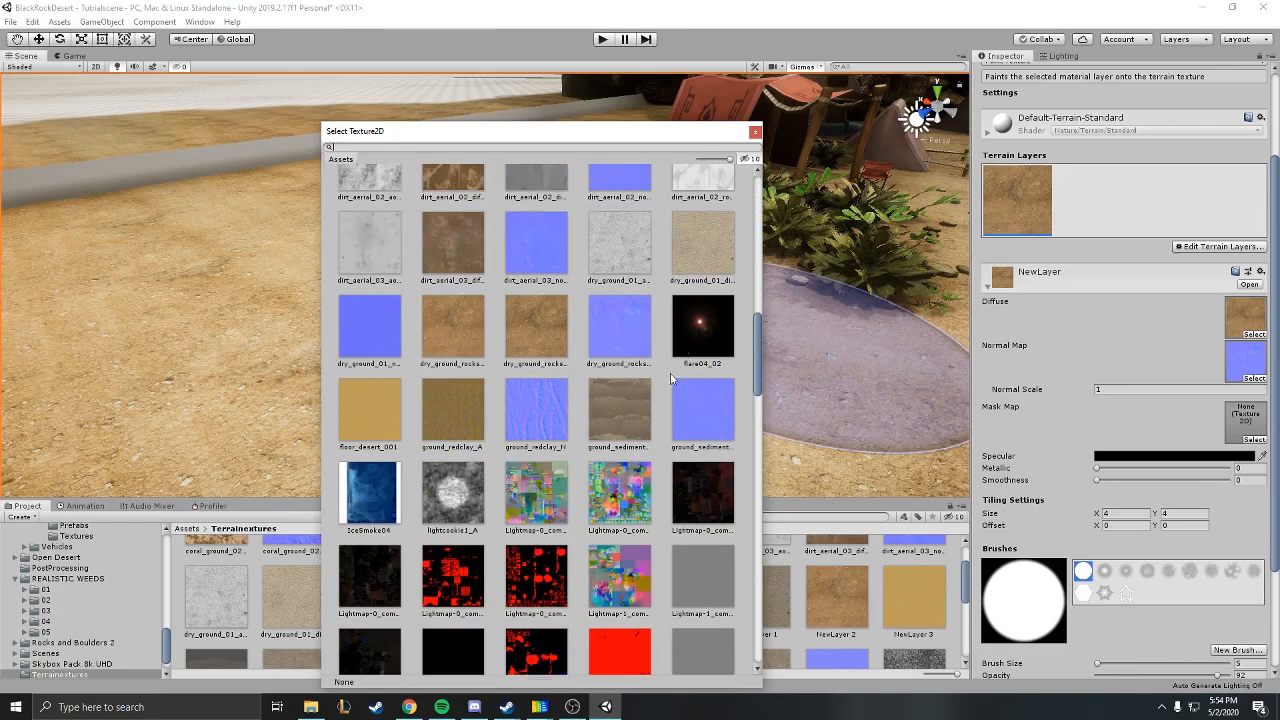
double_click(712, 266)
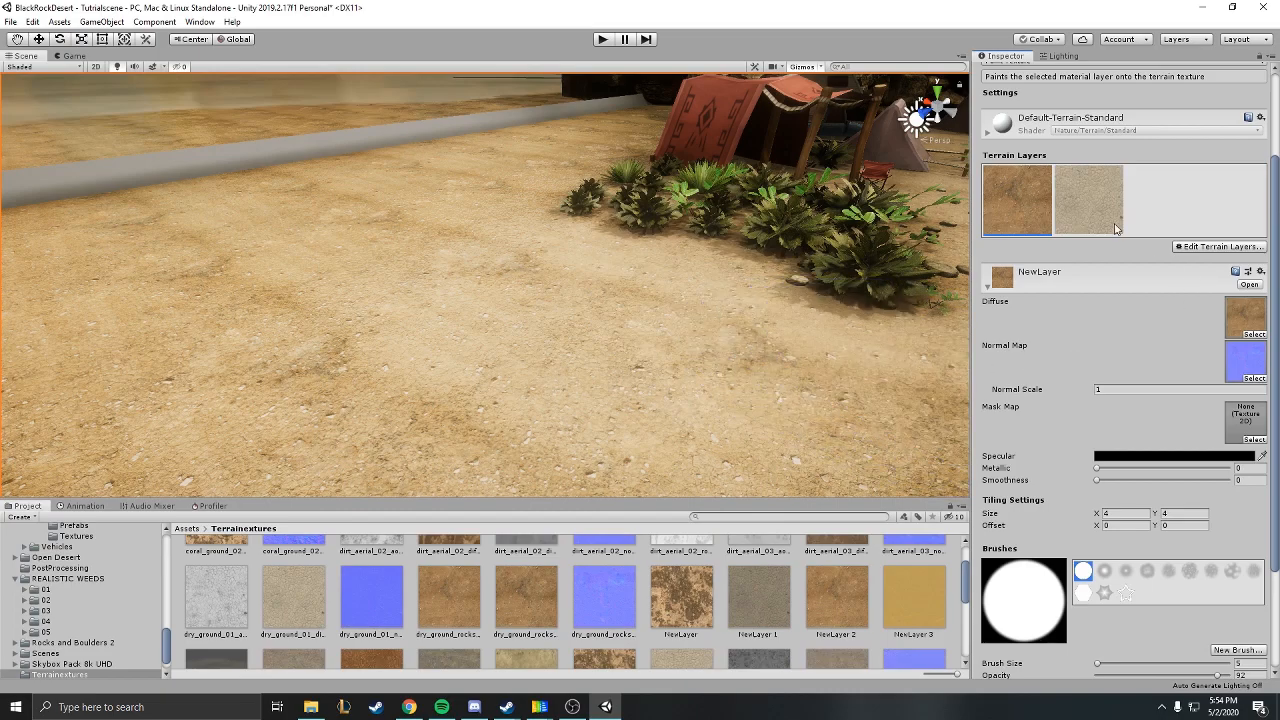
click(1102, 213)
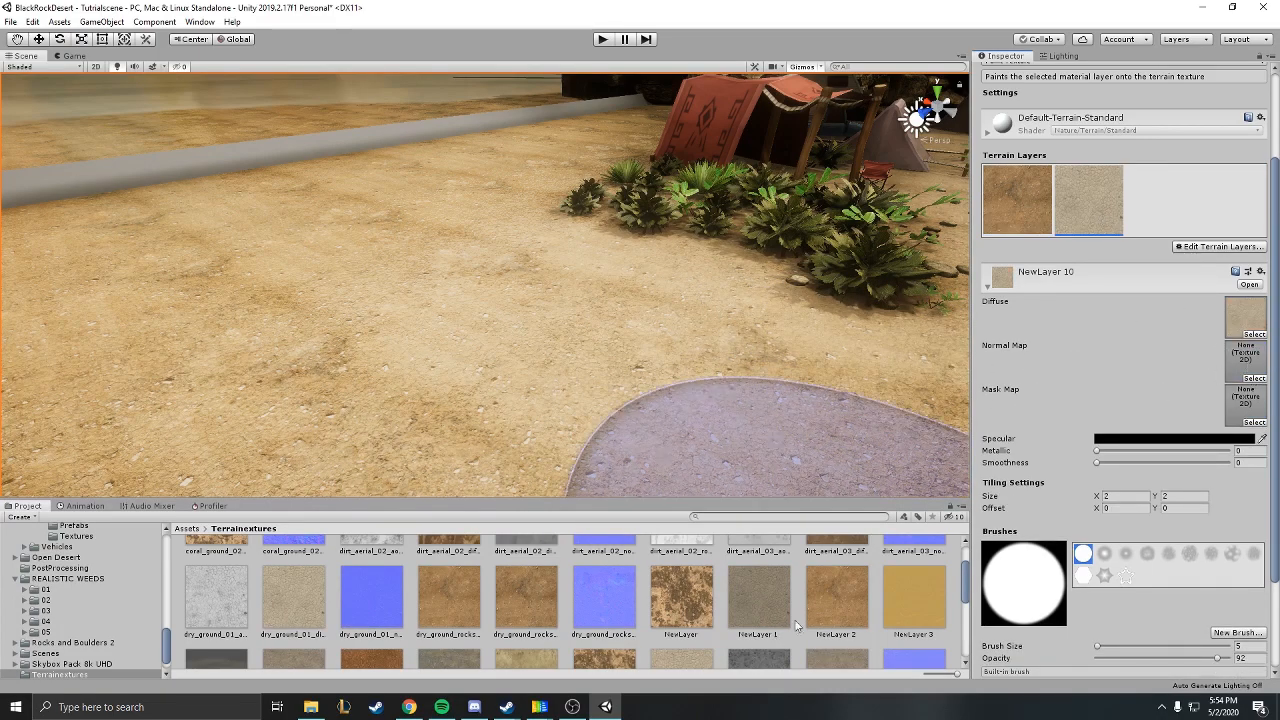
Assign the dry_ground_01 normal texture as the normal map of the selected second terrain layer.
scroll(816, 614, down, 5)
scroll(816, 614, down, 1)
scroll(818, 610, up, 6)
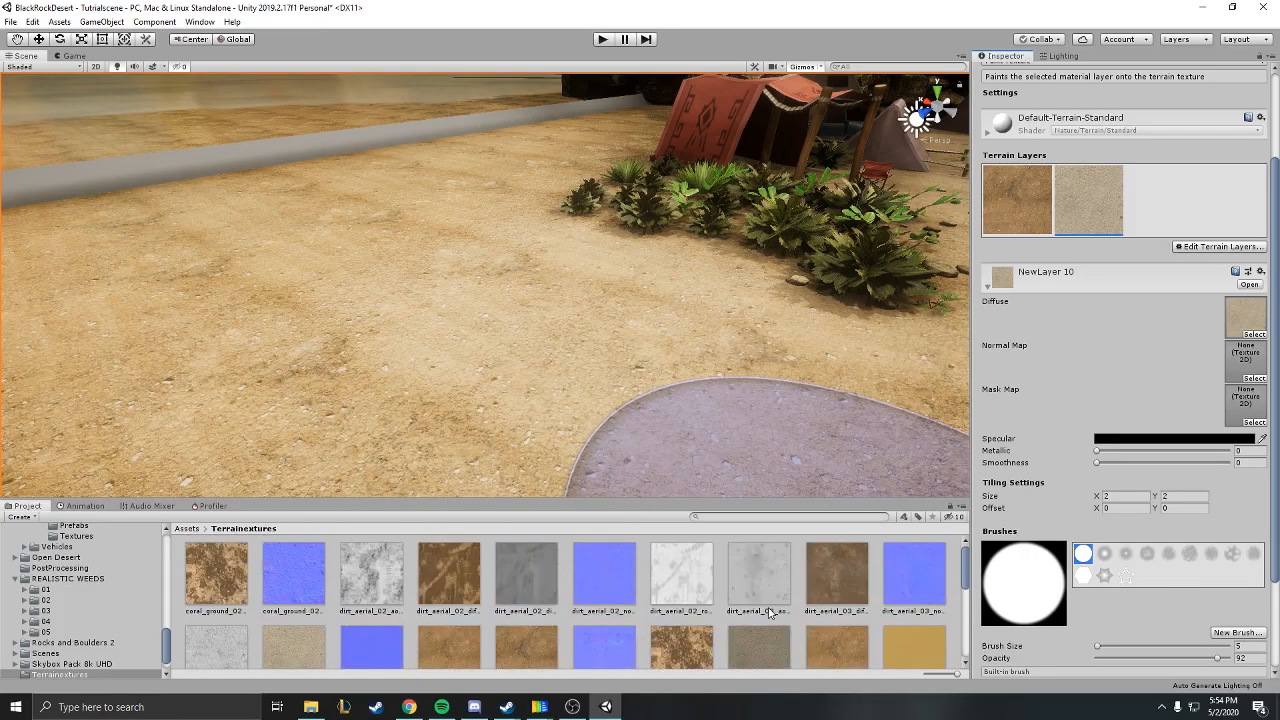
scroll(730, 618, down, 1)
drag(386, 622, 1240, 376)
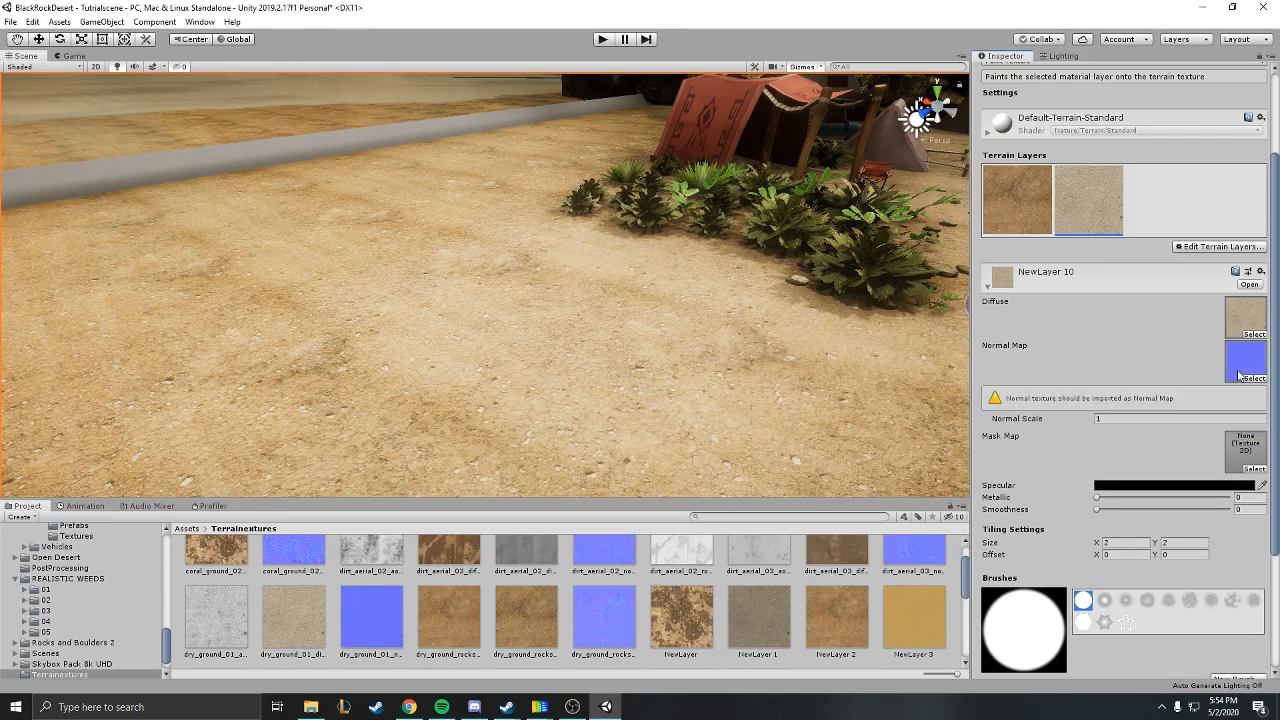
Import dry_ground_01_nor_8k as a Normal map, and change its compression quality and max size.
click(382, 632)
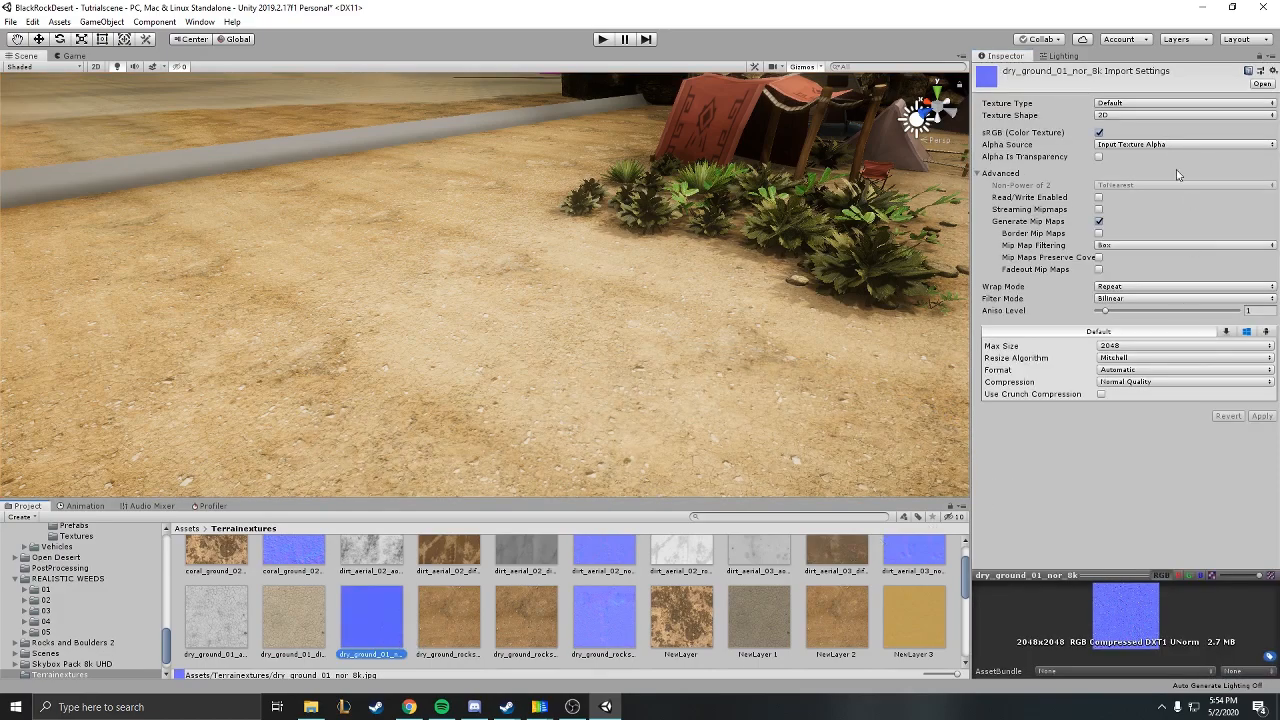
click(1124, 115)
click(1115, 128)
click(1180, 103)
click(1130, 130)
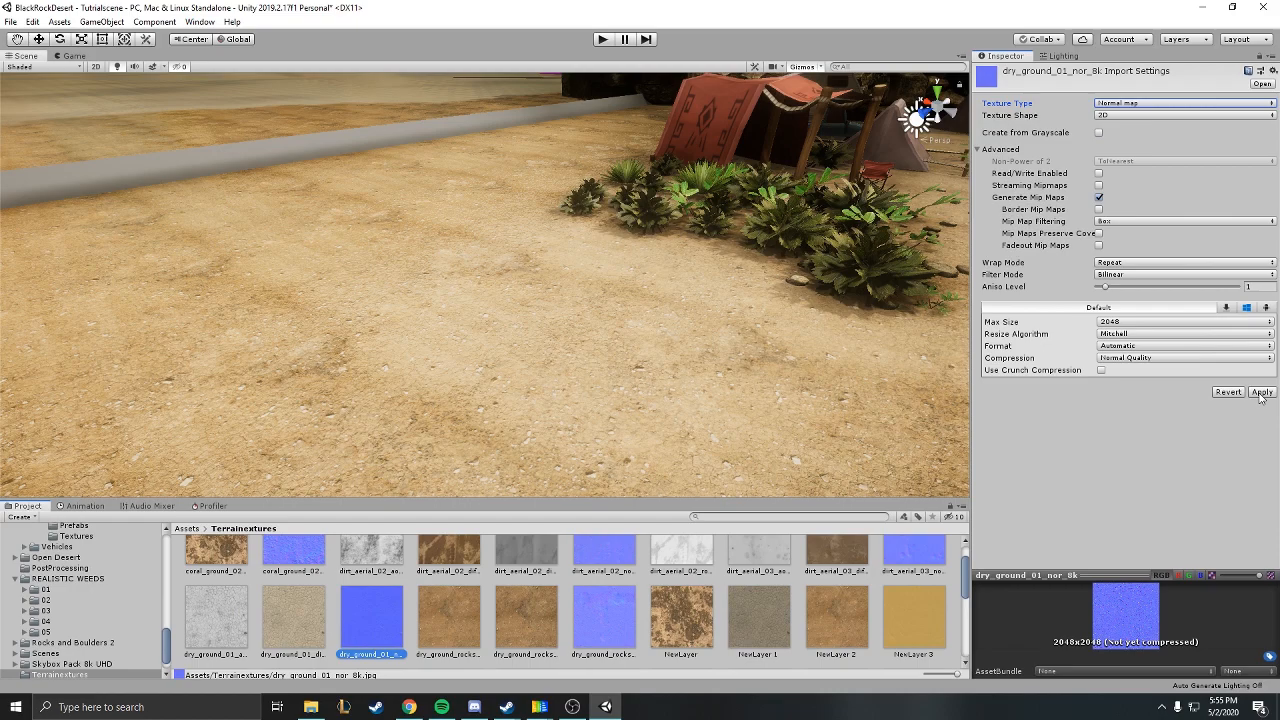
click(1238, 358)
click(1150, 417)
click(1180, 322)
click(1128, 437)
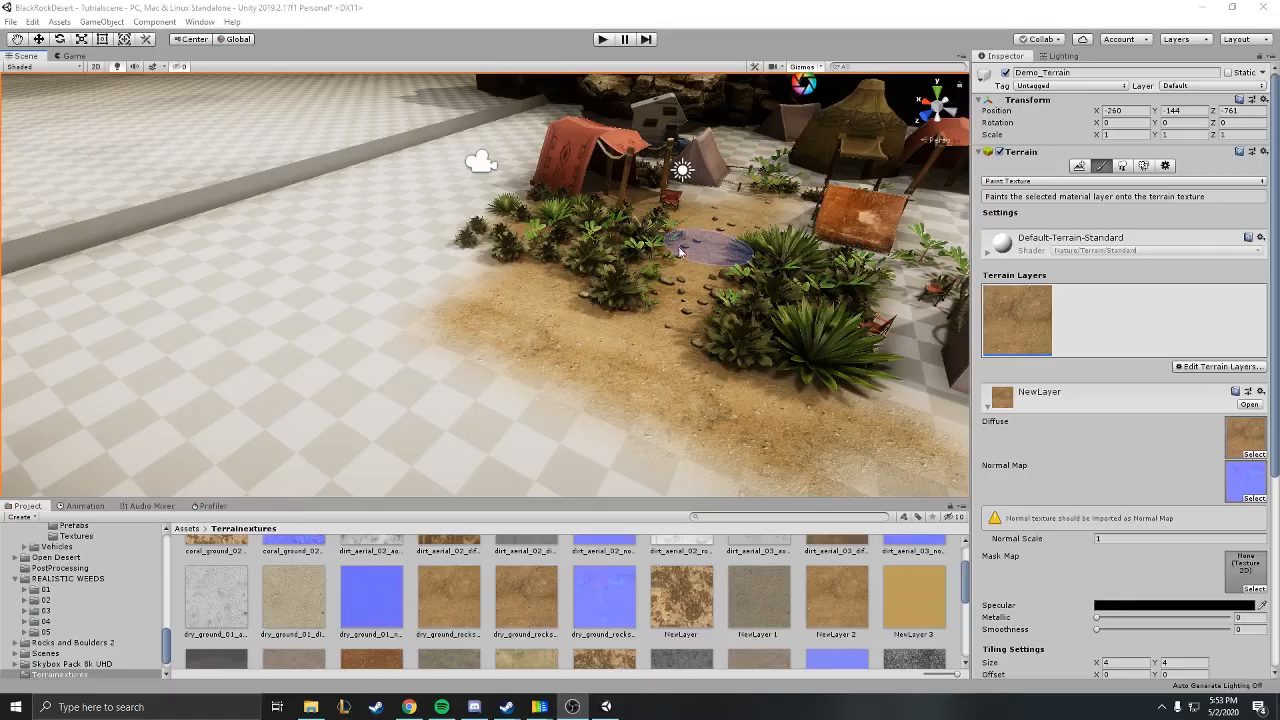
Paint the brown NewLayer ground beside the plants and, with an enlarged brush, over the distant checkered terrain.
right_drag(566, 290, 506, 285)
drag(502, 285, 449, 299)
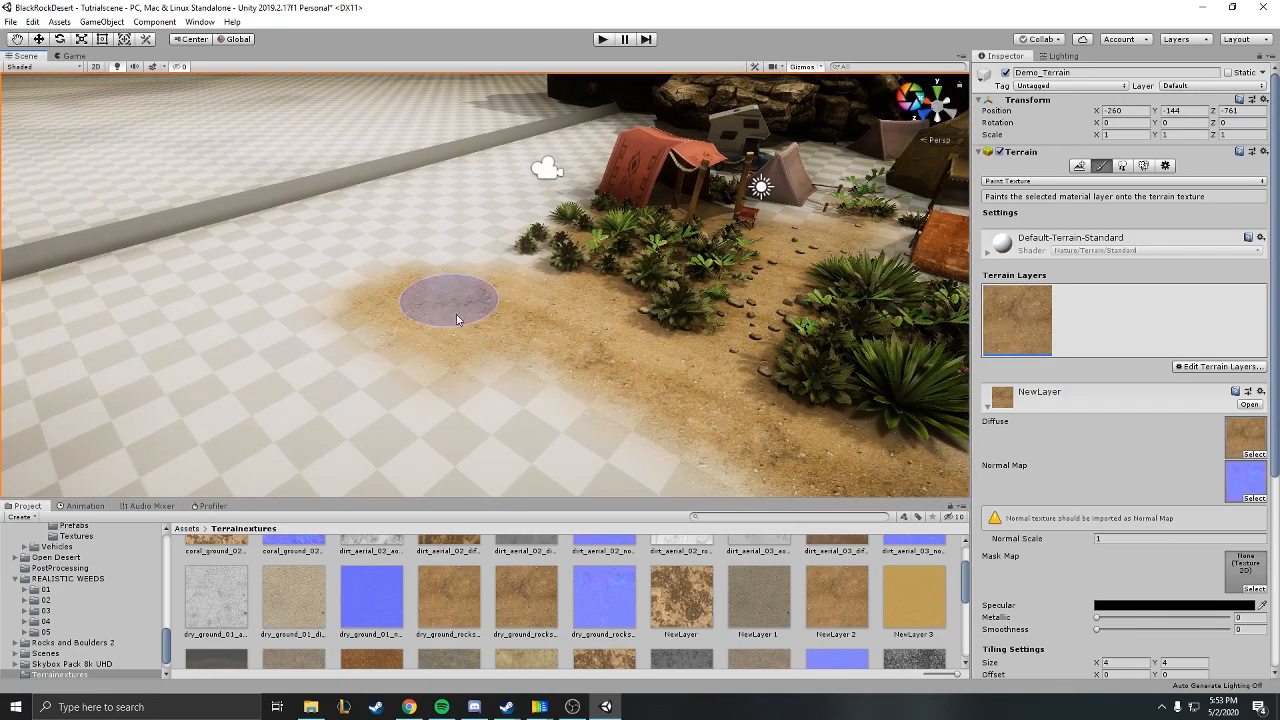
scroll(1055, 470, down, 6)
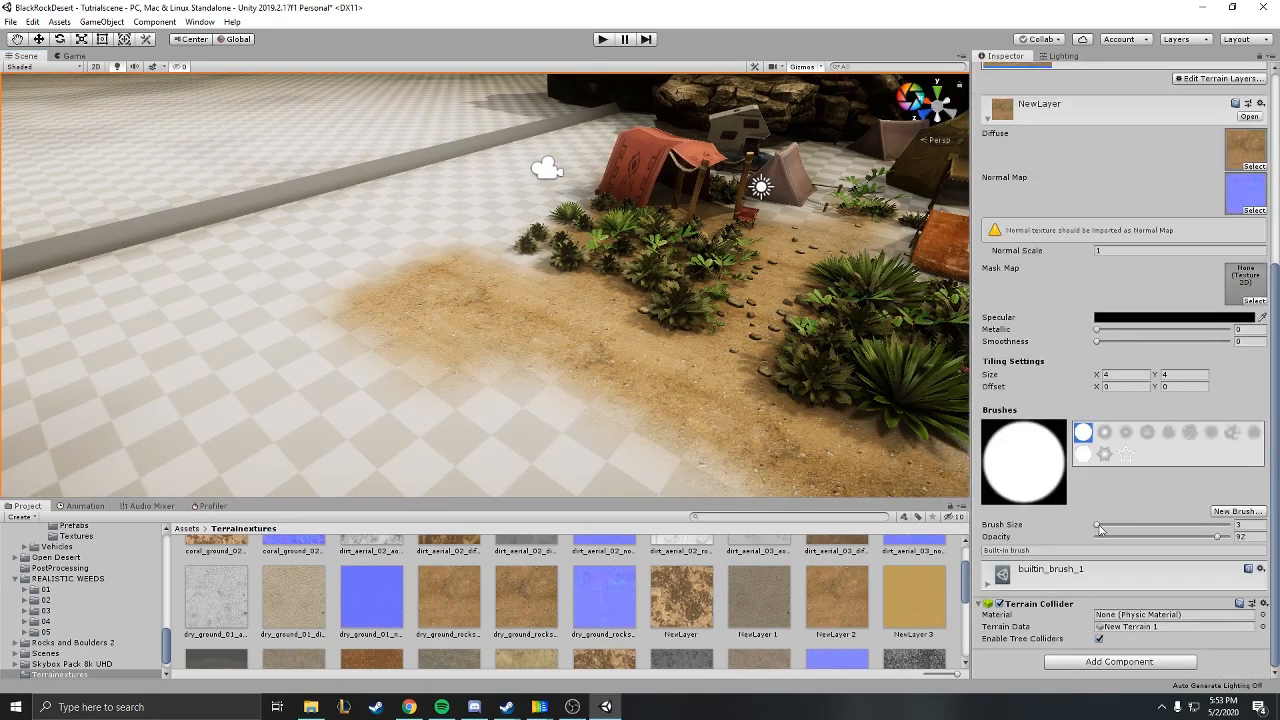
drag(1097, 527, 1101, 525)
mouse_move(294, 173)
mouse_down()
mouse_move(438, 180)
mouse_move(251, 238)
mouse_move(269, 325)
mouse_move(571, 141)
mouse_move(915, 175)
mouse_move(452, 161)
mouse_up()
scroll(461, 233, down, 2)
scroll(448, 257, down, 3)
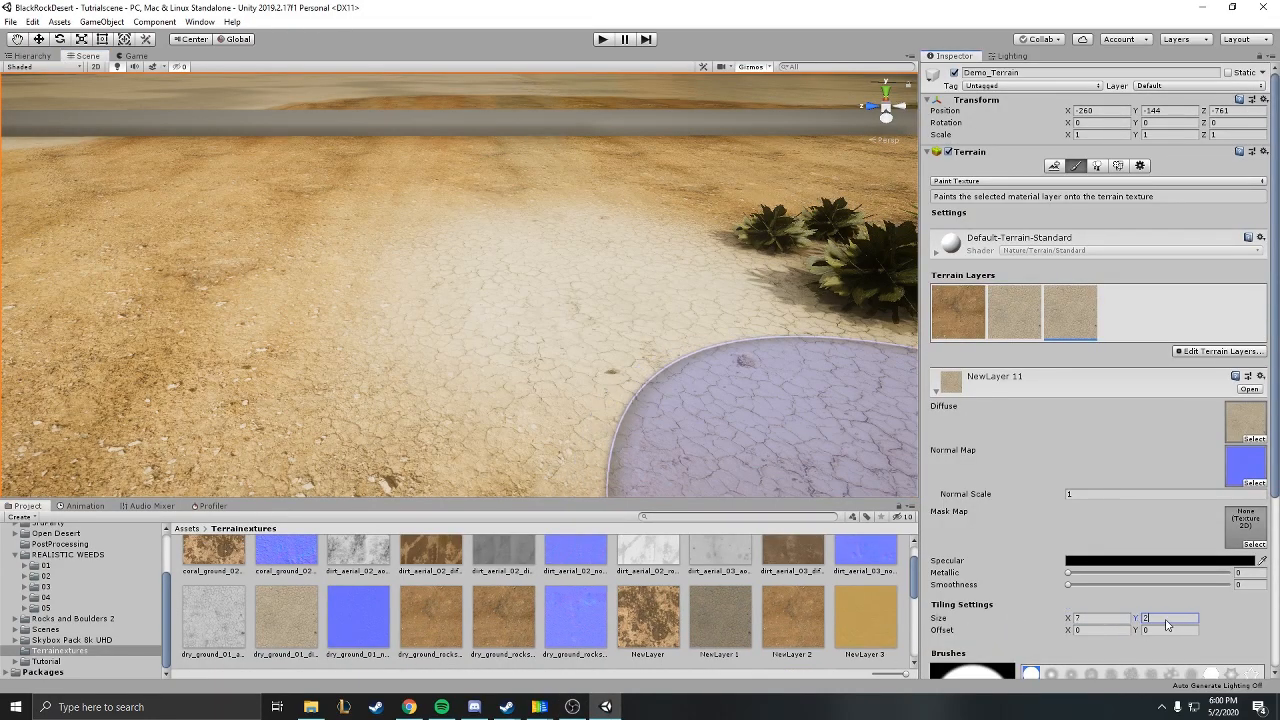
Set NewLayer 11's tiling size to 7 in Y and blend its cracked ground into the brown soil at 17.1 brush opacity.
click(586, 350)
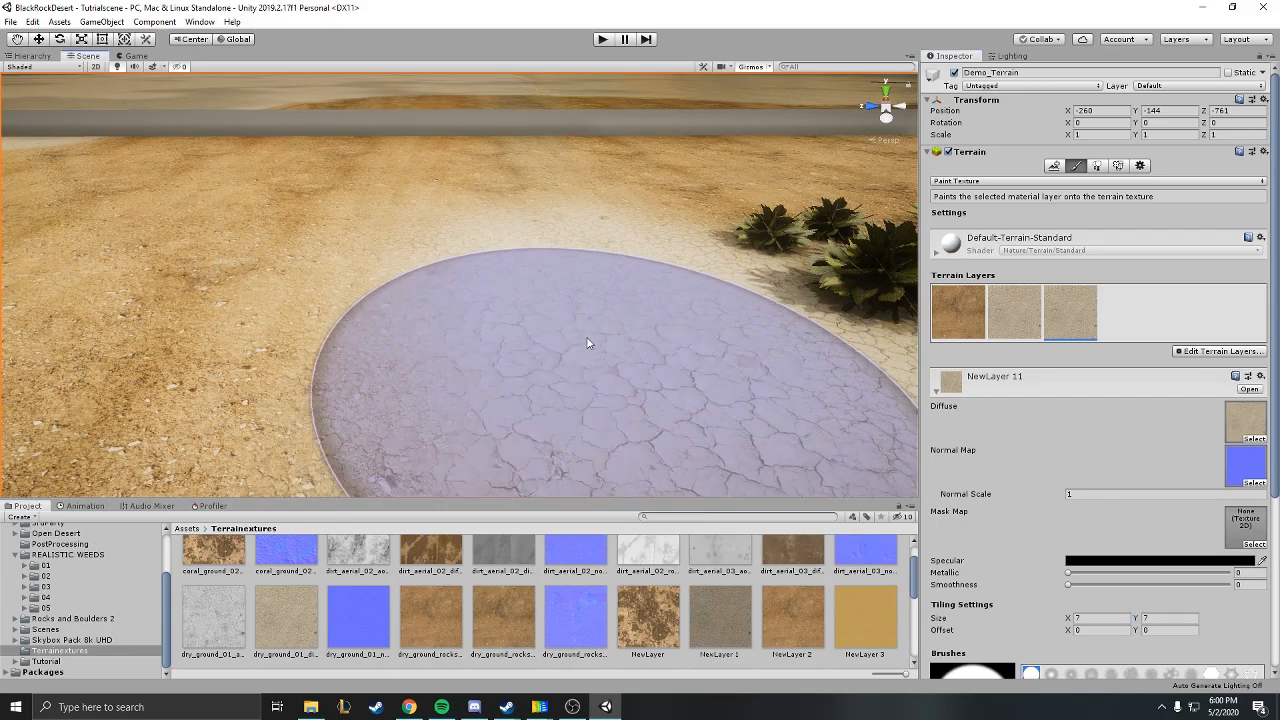
mouse_move(565, 250)
right_down()
mouse_move(724, 236)
mouse_move(850, 270)
mouse_move(714, 250)
mouse_move(740, 215)
mouse_move(634, 200)
mouse_move(694, 194)
mouse_move(447, 181)
mouse_move(471, 220)
right_up()
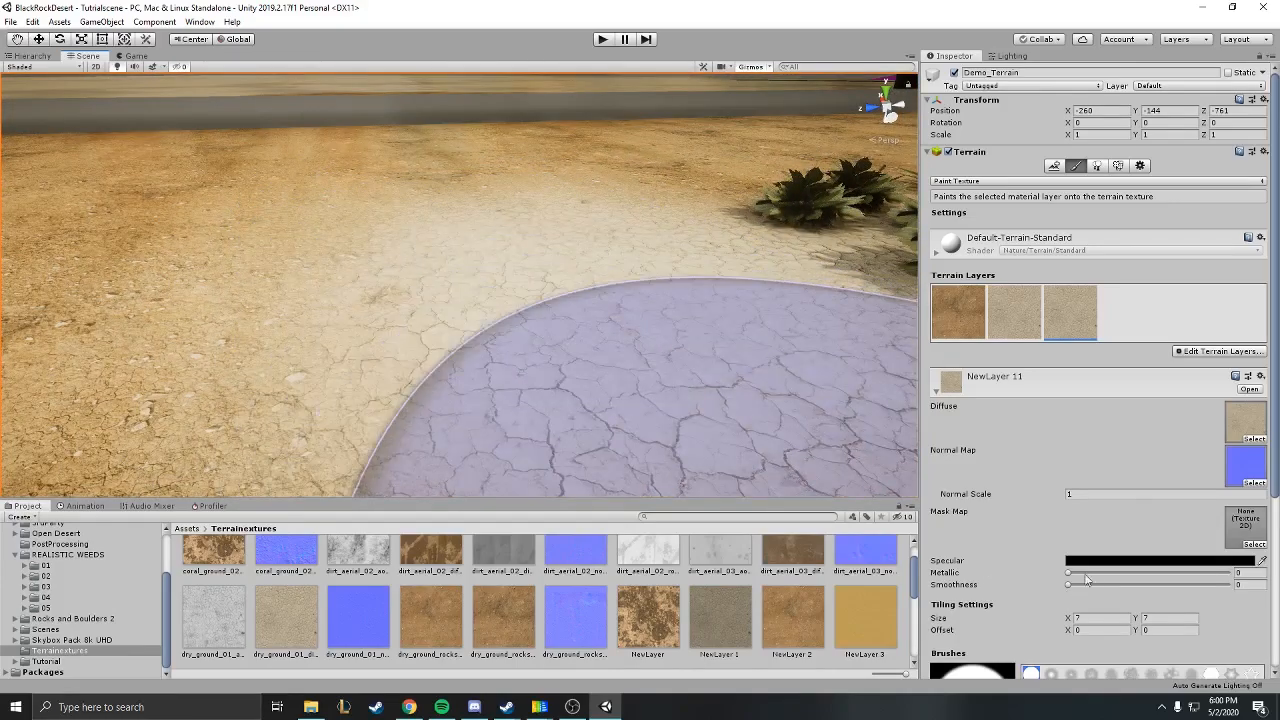
scroll(1132, 584, down, 6)
drag(1170, 541, 1101, 541)
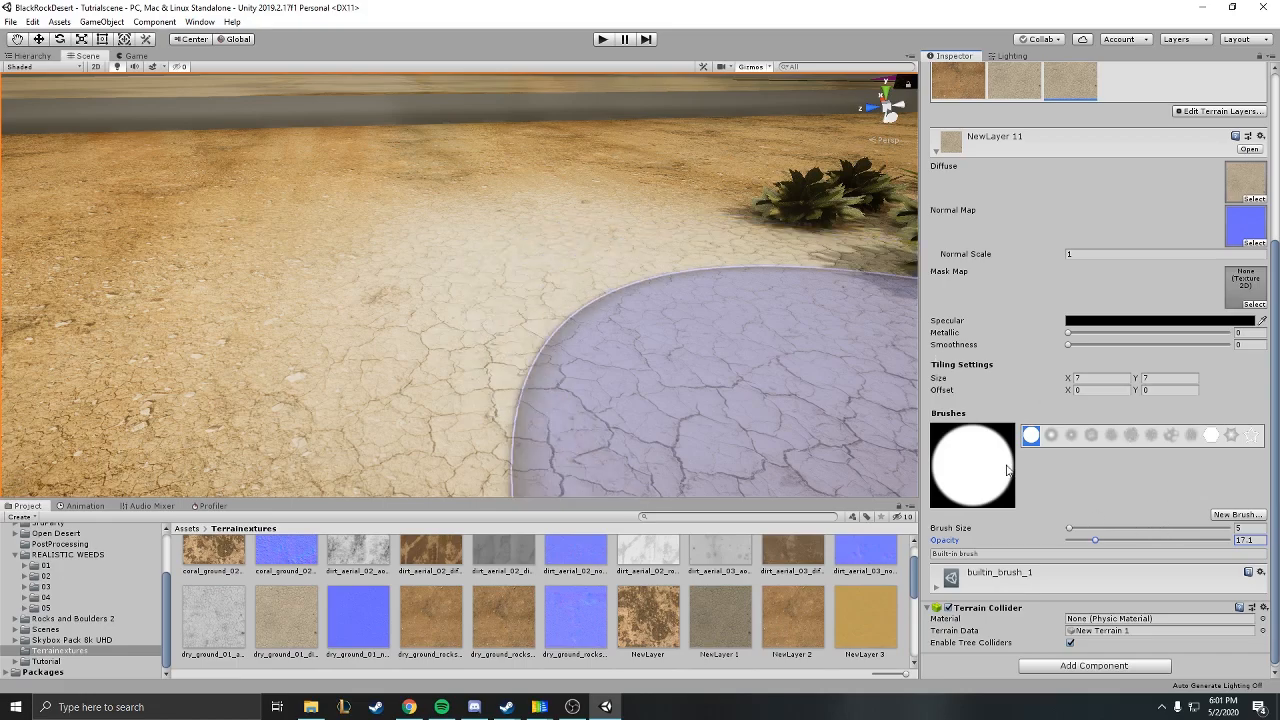
right_drag(487, 203, 397, 201)
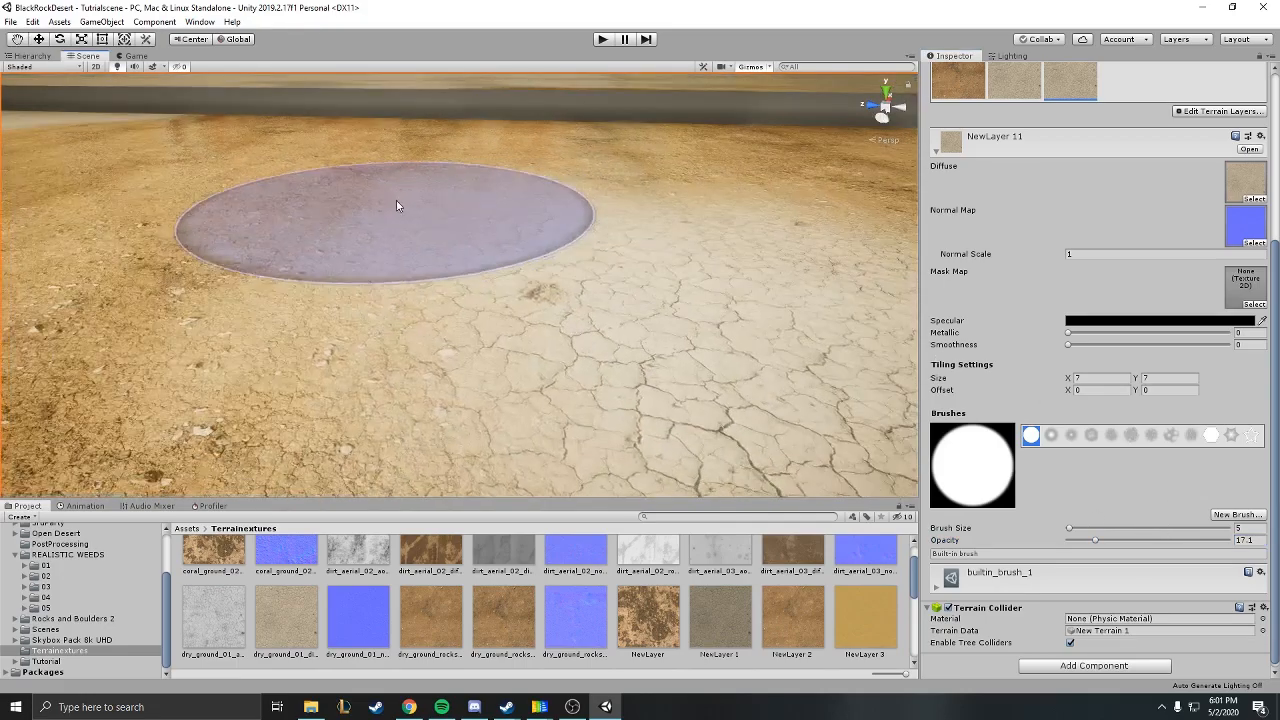
Select NewLayer 10, set the brush size to 3, and paint it over the pale ground in front of the plants.
click(1000, 88)
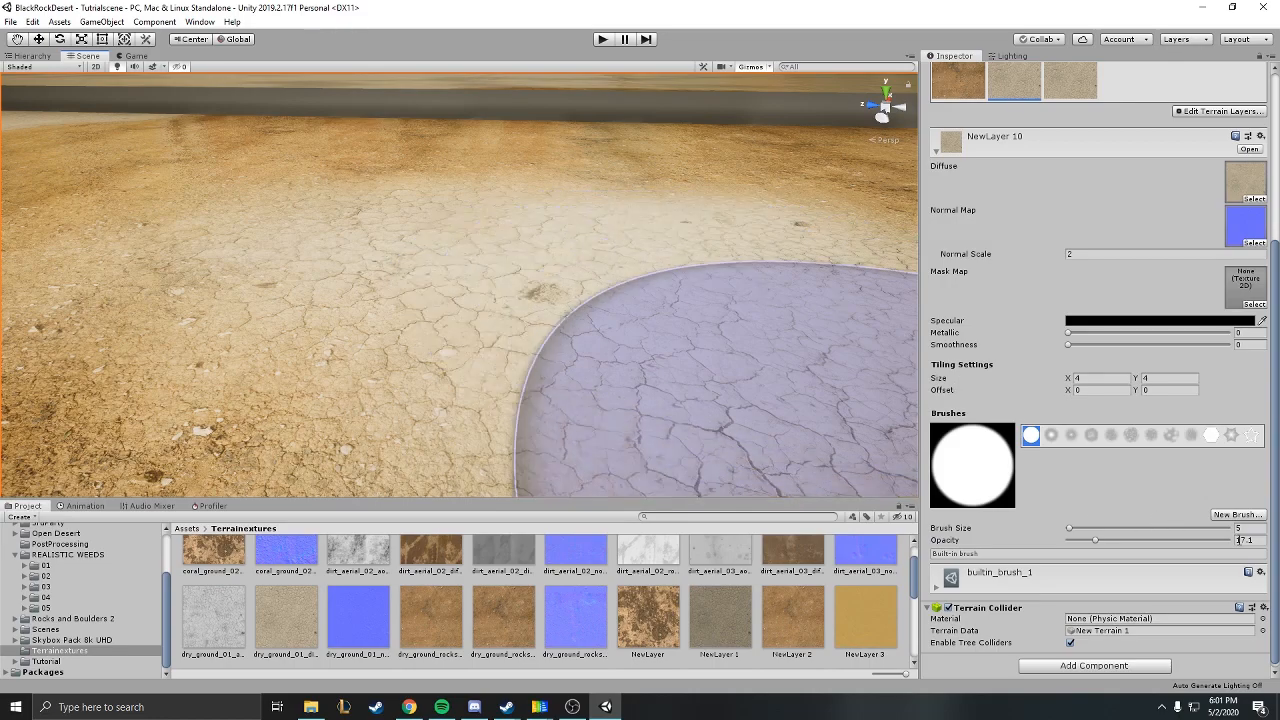
click(1246, 529)
text(3)
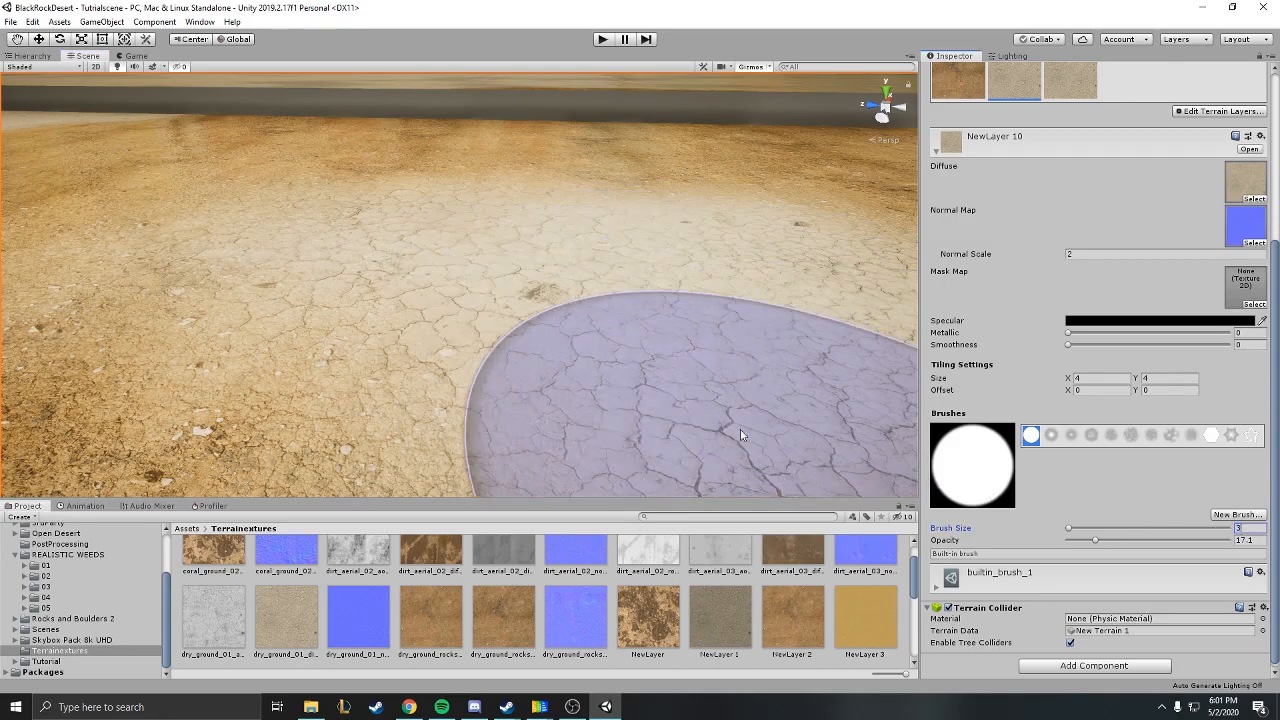
mouse_move(626, 334)
right_down()
mouse_move(780, 308)
mouse_move(800, 323)
right_up()
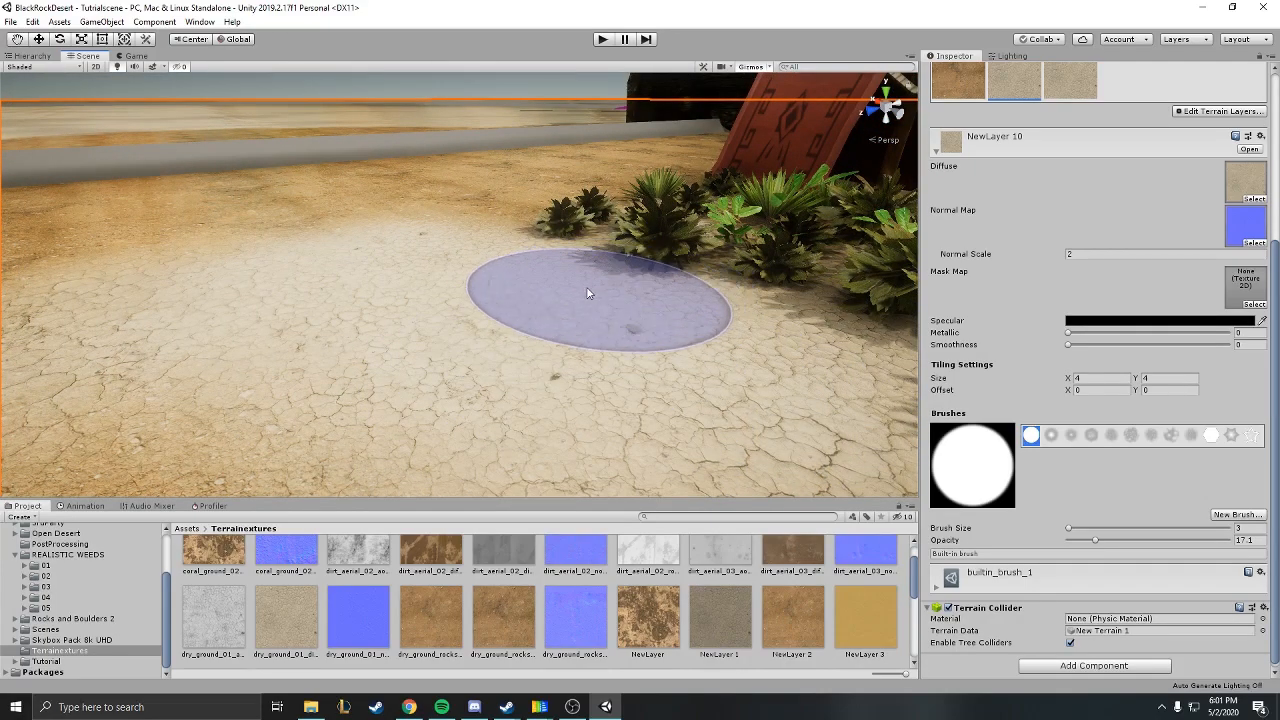
Set the tiling size of NewLayer 11 to 12 in both X and Y.
right_drag(589, 293, 640, 262)
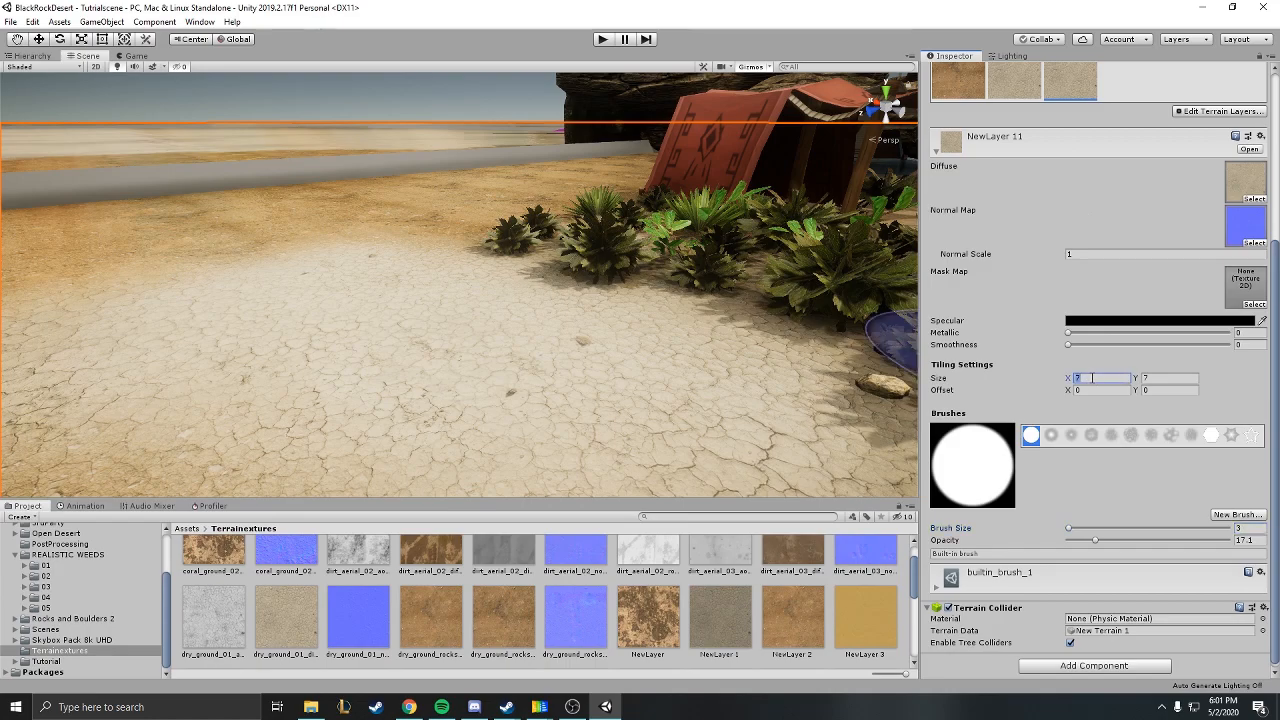
text(12)
click(1178, 378)
text(12)
Set NewLayer 11's normal scale to 2 and paint its large cracks into the pale ground in front of the plants.
mouse_move(703, 368)
right_down()
mouse_move(757, 384)
mouse_move(785, 374)
right_up()
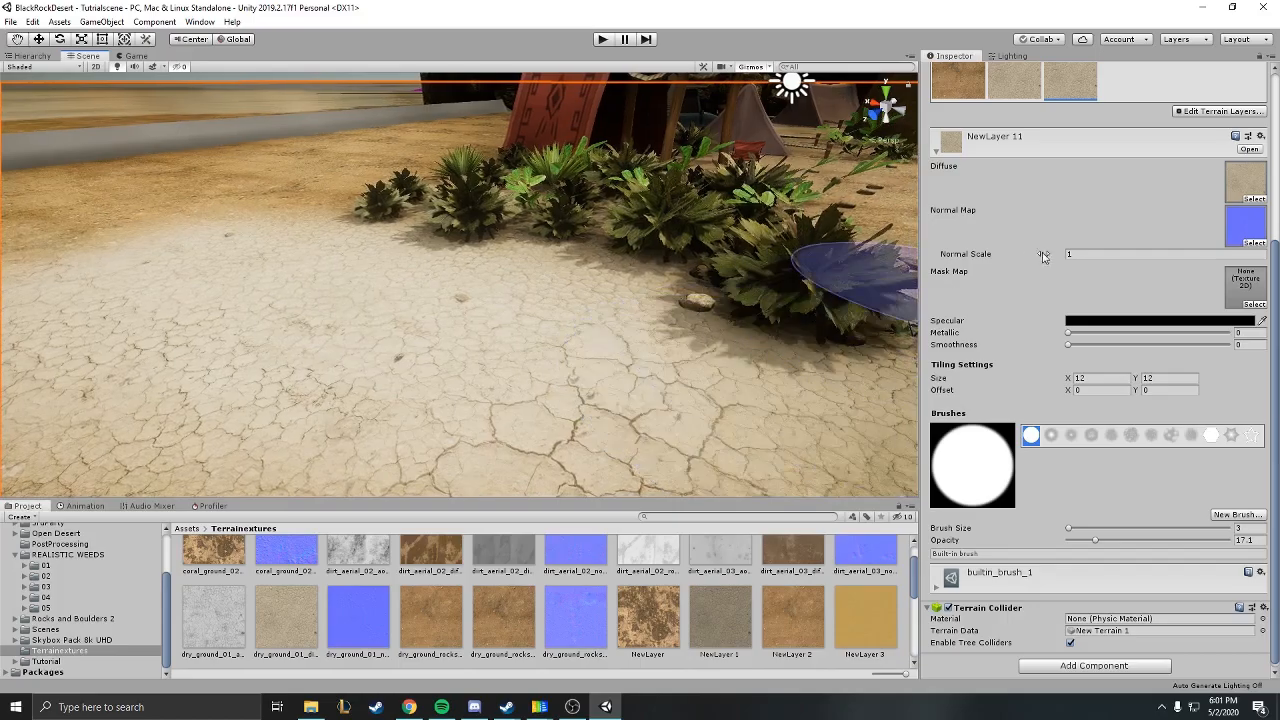
mouse_move(620, 370)
right_down()
mouse_move(691, 423)
mouse_move(566, 374)
right_up()
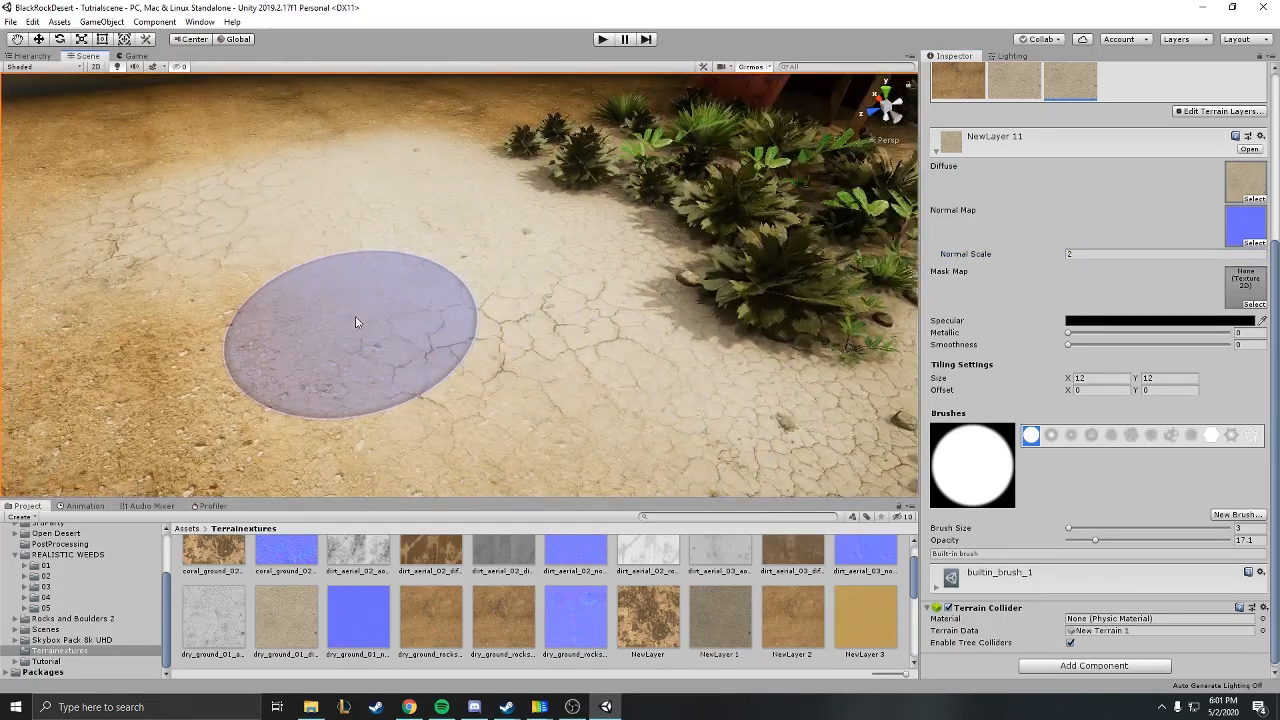
right_drag(464, 306, 448, 285)
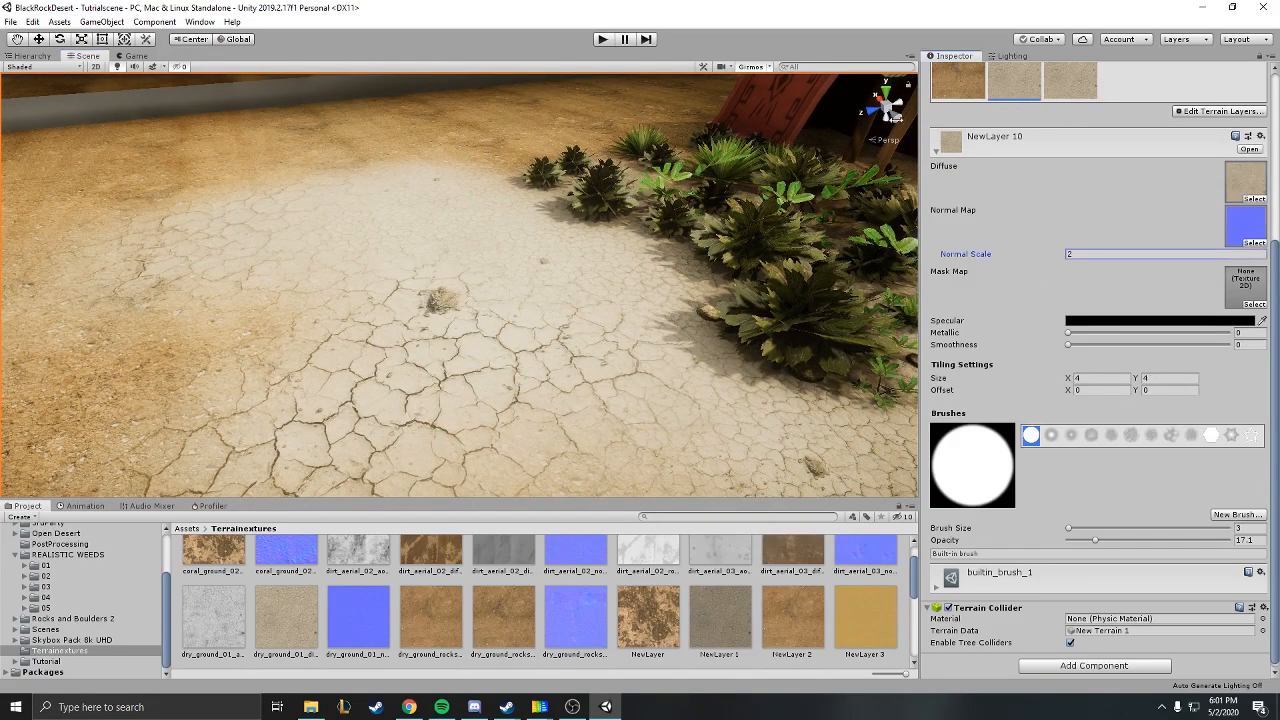
Select the brown NewLayer and soften the near edge of the cracked ground patch with it.
right_drag(686, 363, 700, 320)
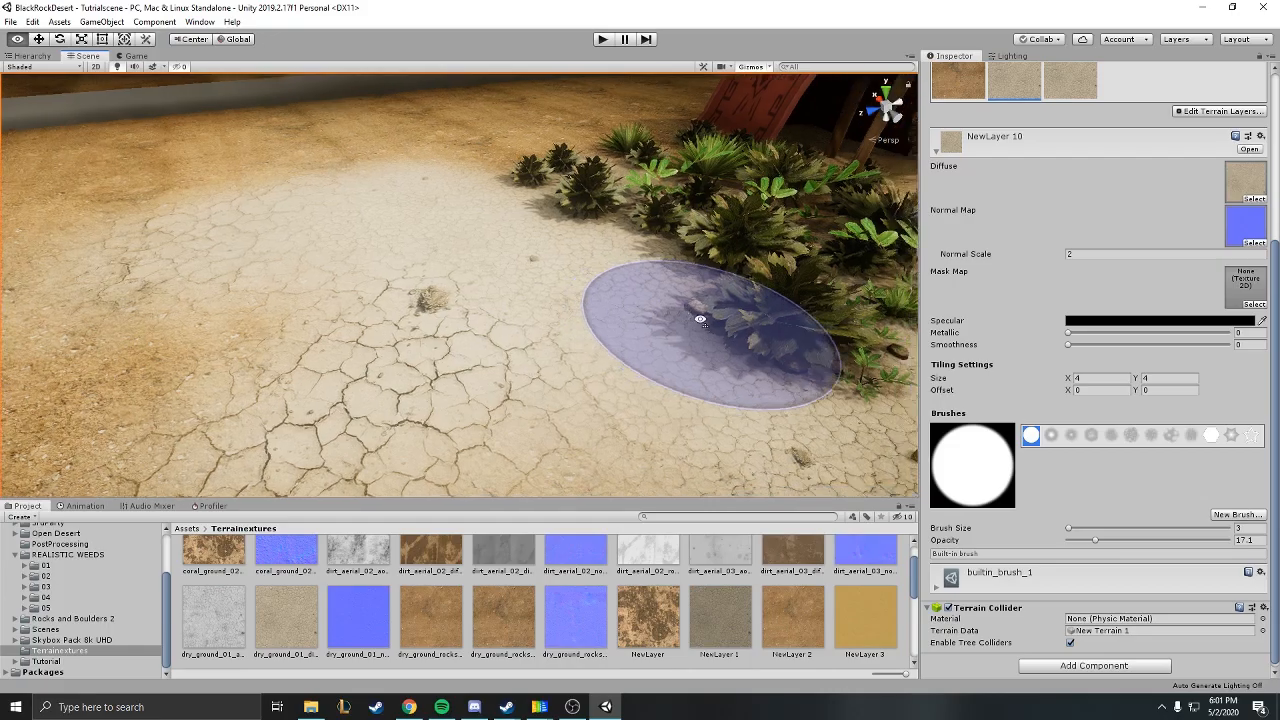
key(w)
right_drag(372, 292, 600, 322)
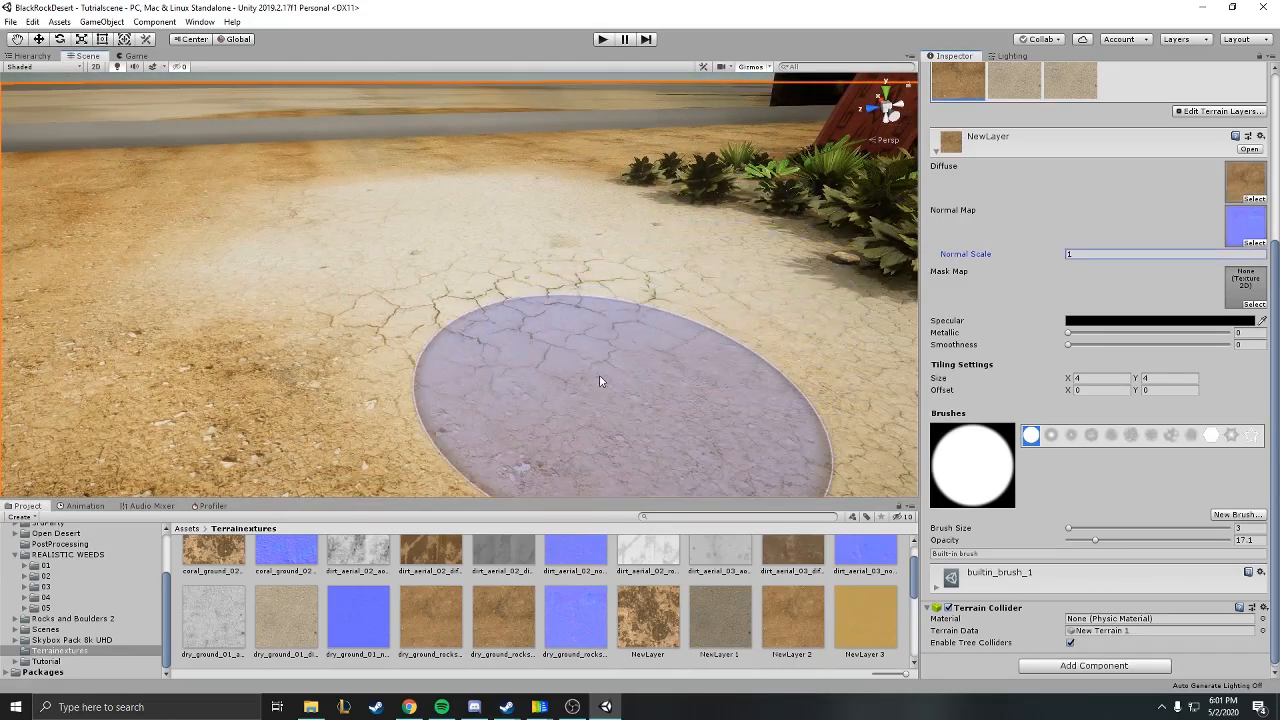
right_drag(509, 381, 1166, 279)
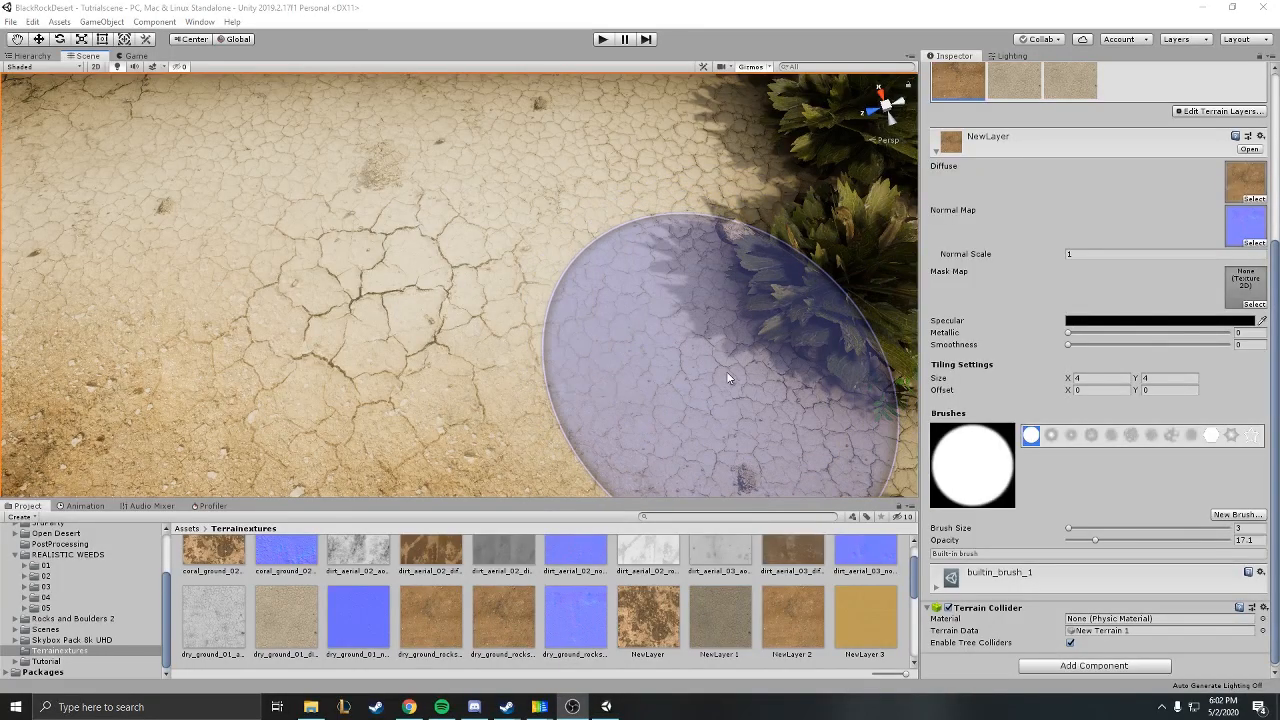
mouse_move(764, 403)
right_down()
mouse_move(820, 406)
mouse_move(851, 384)
mouse_move(672, 441)
mouse_move(796, 420)
mouse_move(952, 315)
mouse_move(976, 270)
right_up()
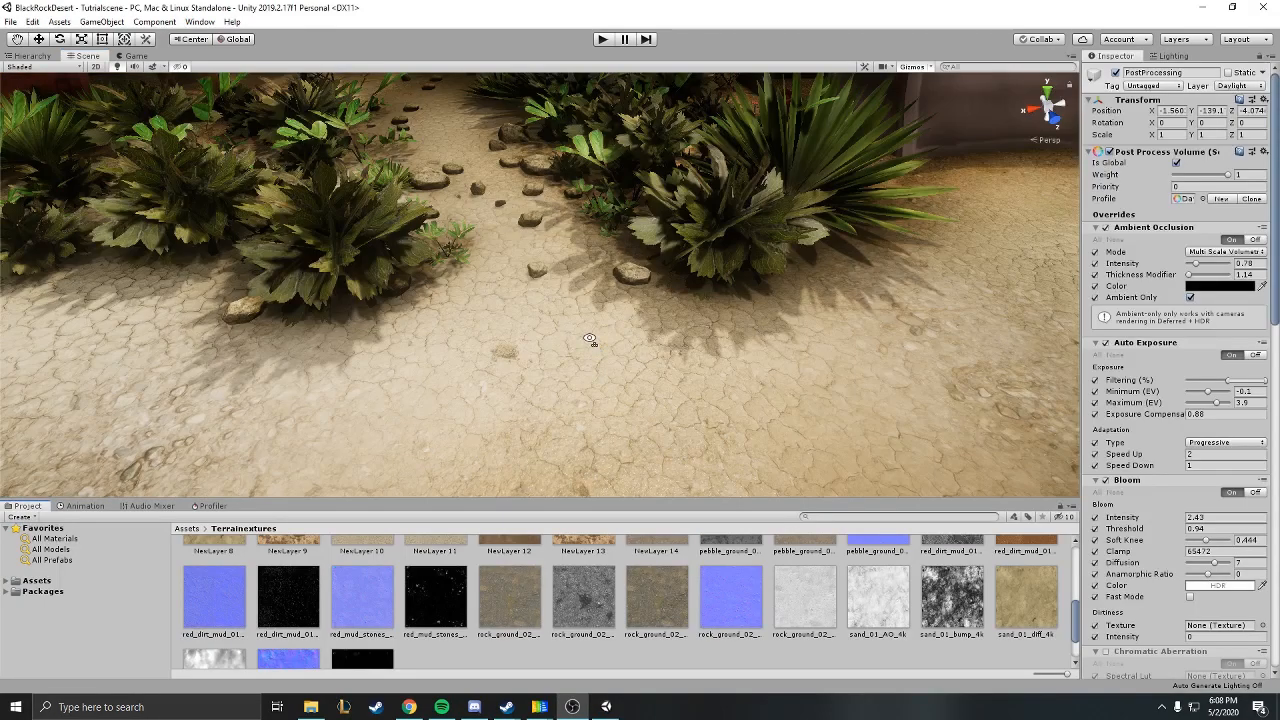
Select Demo_Terrain and paint NewLayer 11's large cracks on the ground beside the front plants.
right_drag(590, 339, 581, 331)
click(636, 353)
right_drag(662, 366, 619, 345)
click(1151, 423)
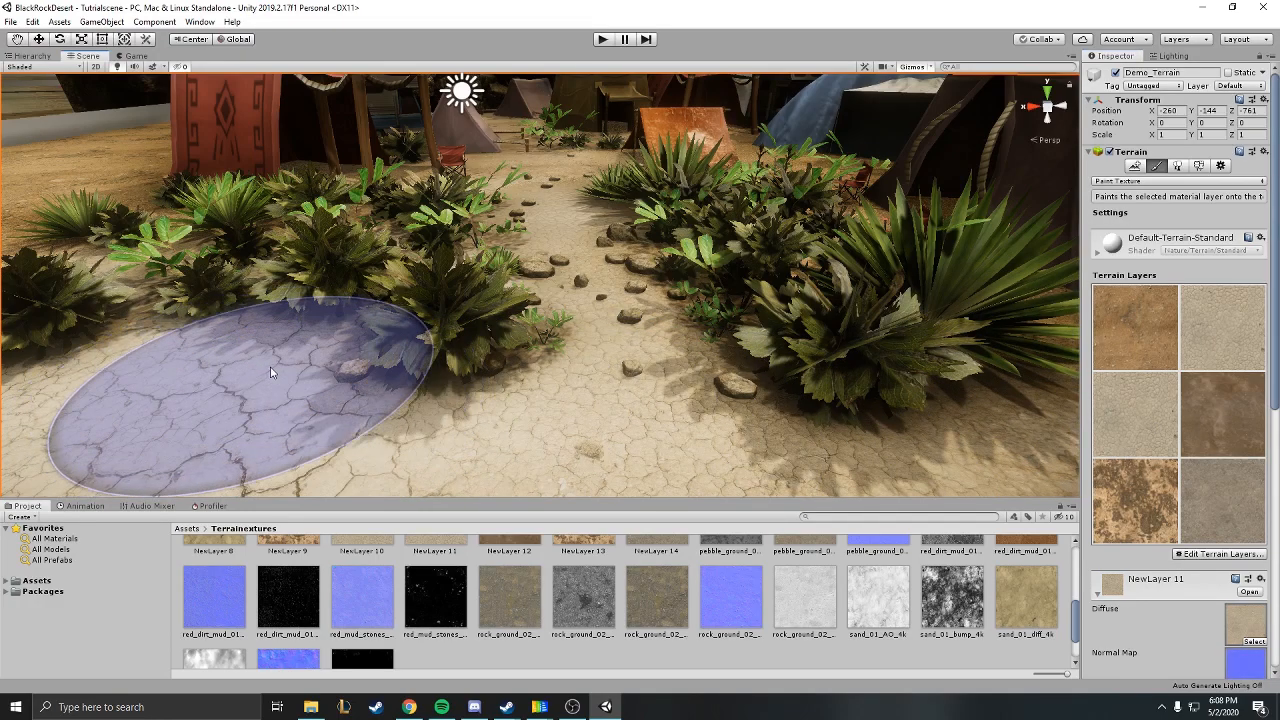
right_drag(275, 371, 590, 325)
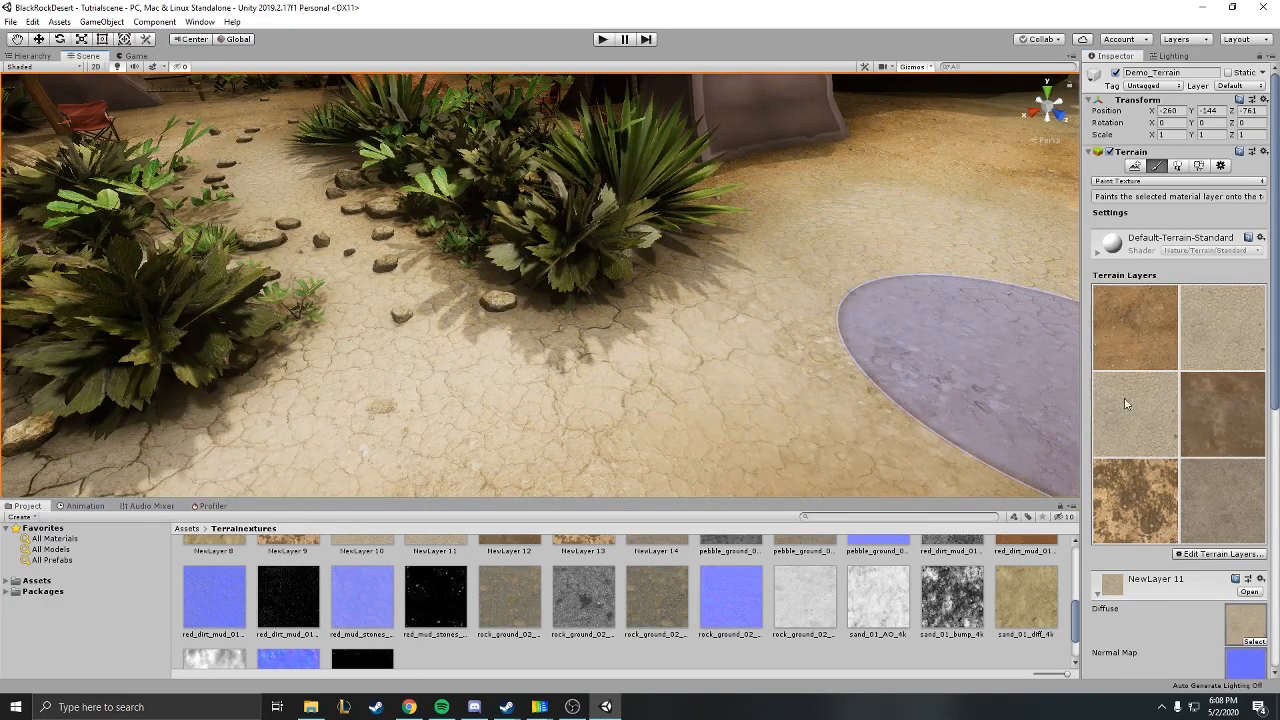
Select NewLayer 12 and paint brown, muddy patches over the open ground beside the plants and tent.
click(1206, 429)
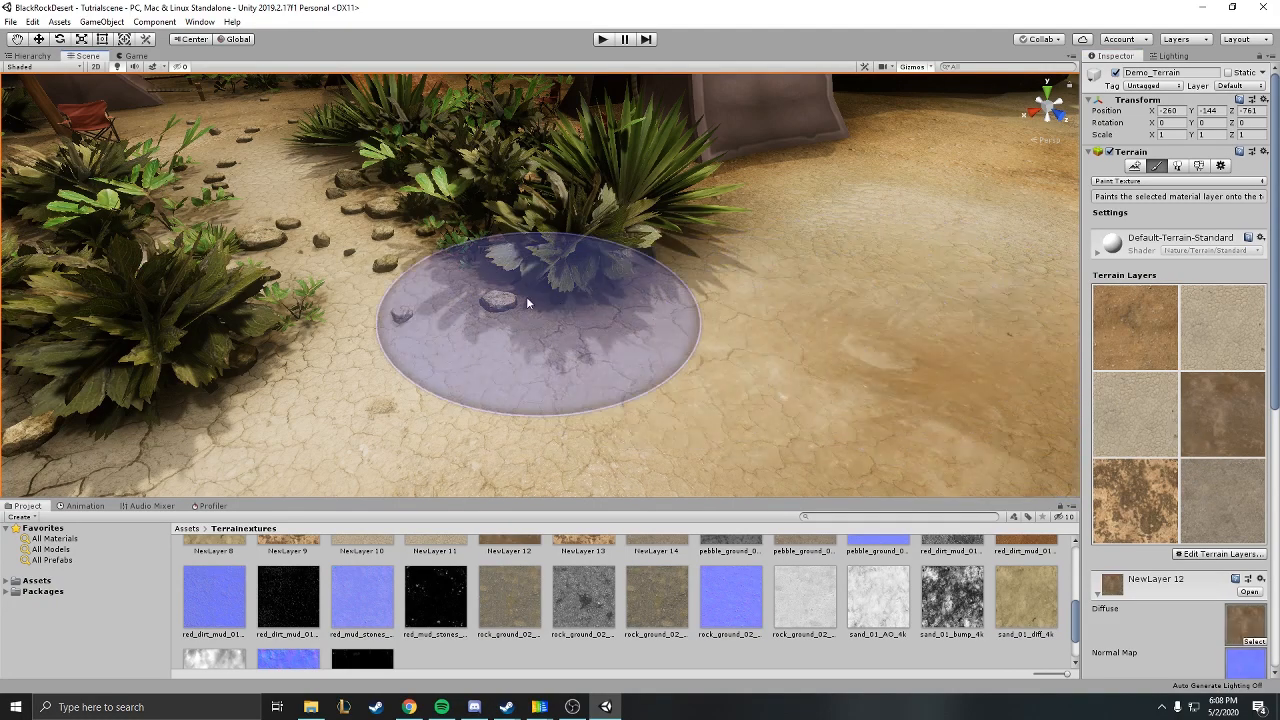
right_drag(596, 320, 693, 327)
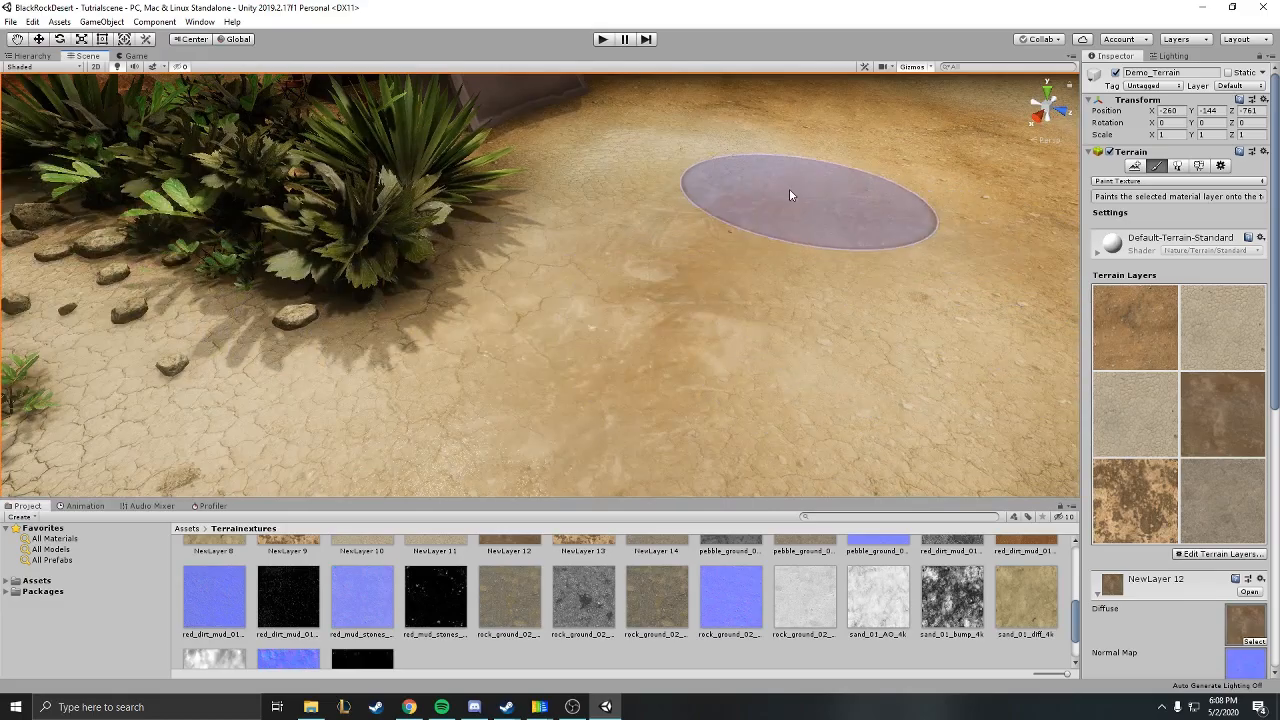
right_drag(818, 222, 386, 236)
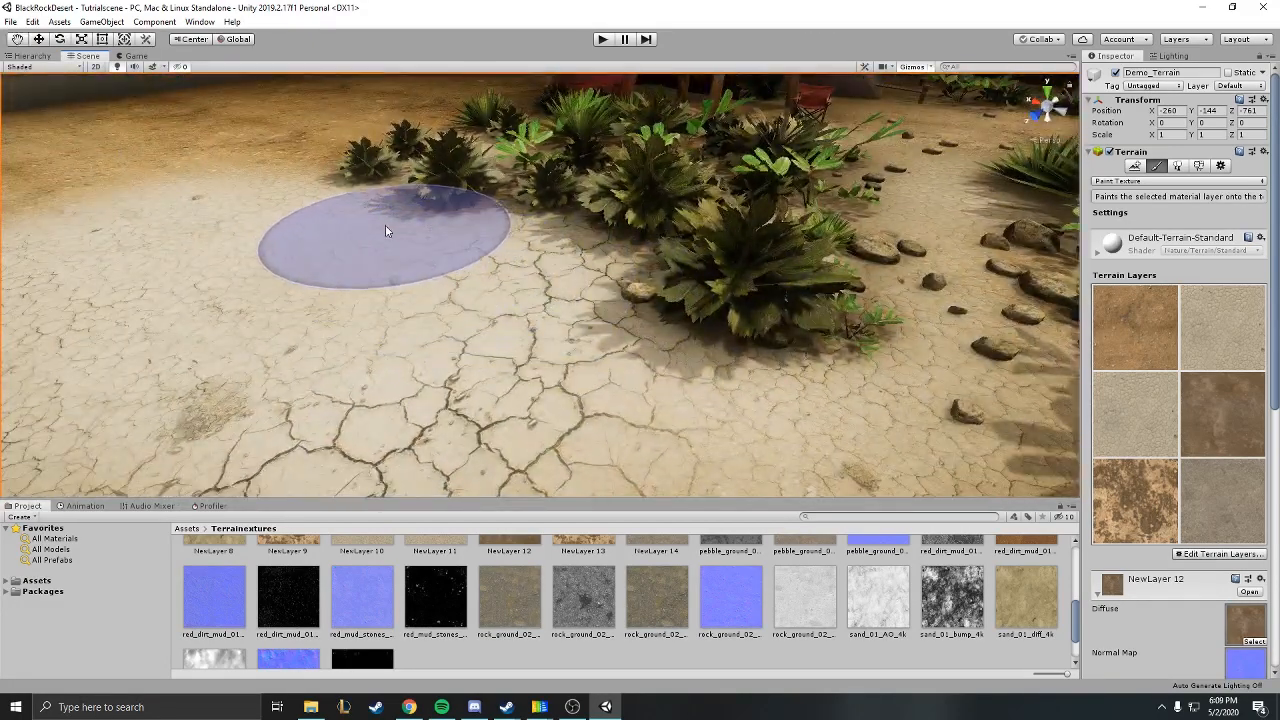
Check the scene through the game camera and paint a NewLayer 12 mud patch on the large-cracked ground by the plants.
click(136, 56)
click(94, 57)
middle_drag(480, 266, 363, 269)
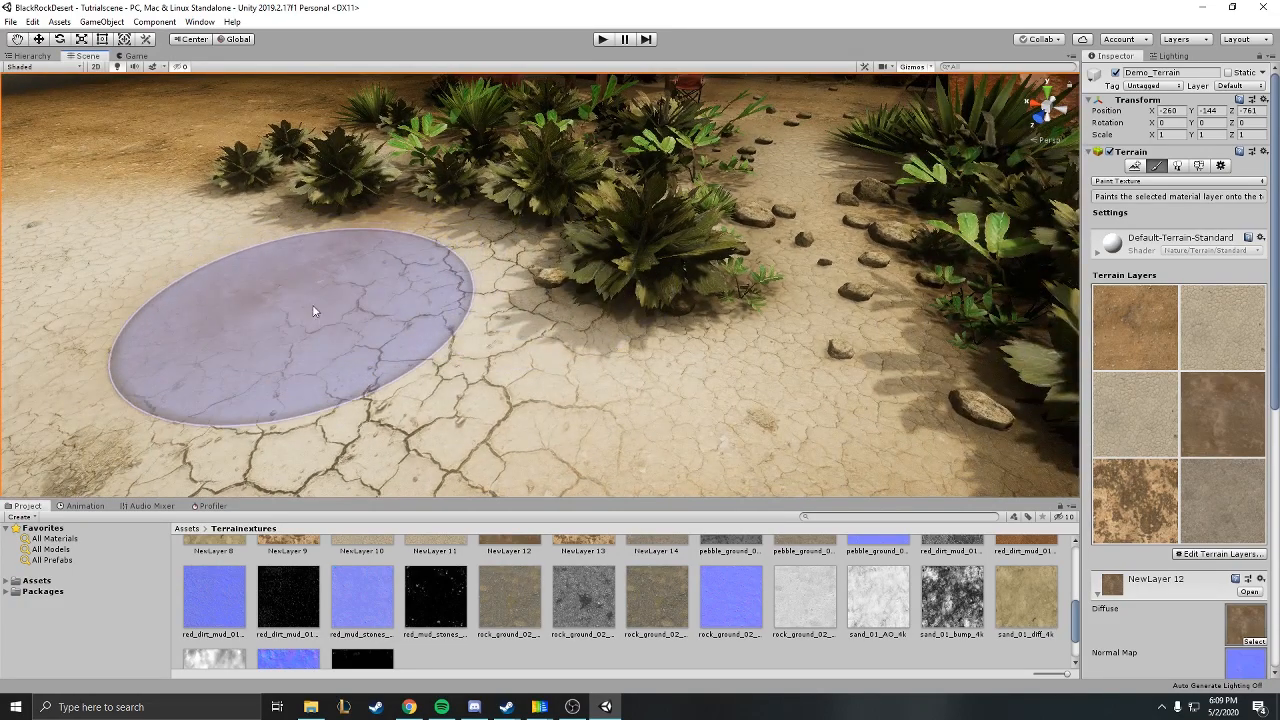
drag(312, 305, 322, 335)
right_drag(330, 337, 263, 291)
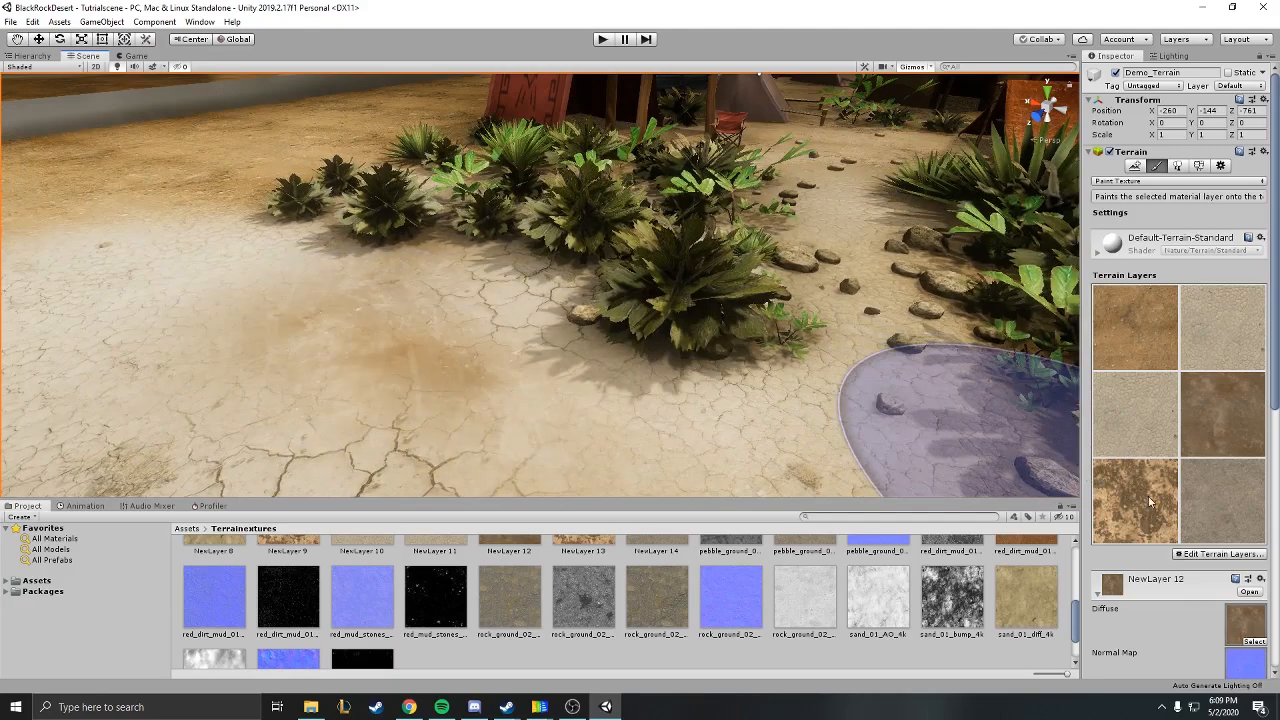
Select NewLayer 13 and paint its mottled ground in front of the plants and under them along the stone path.
key(s)
mouse_move(752, 391)
right_down()
mouse_move(794, 403)
mouse_move(710, 415)
right_up()
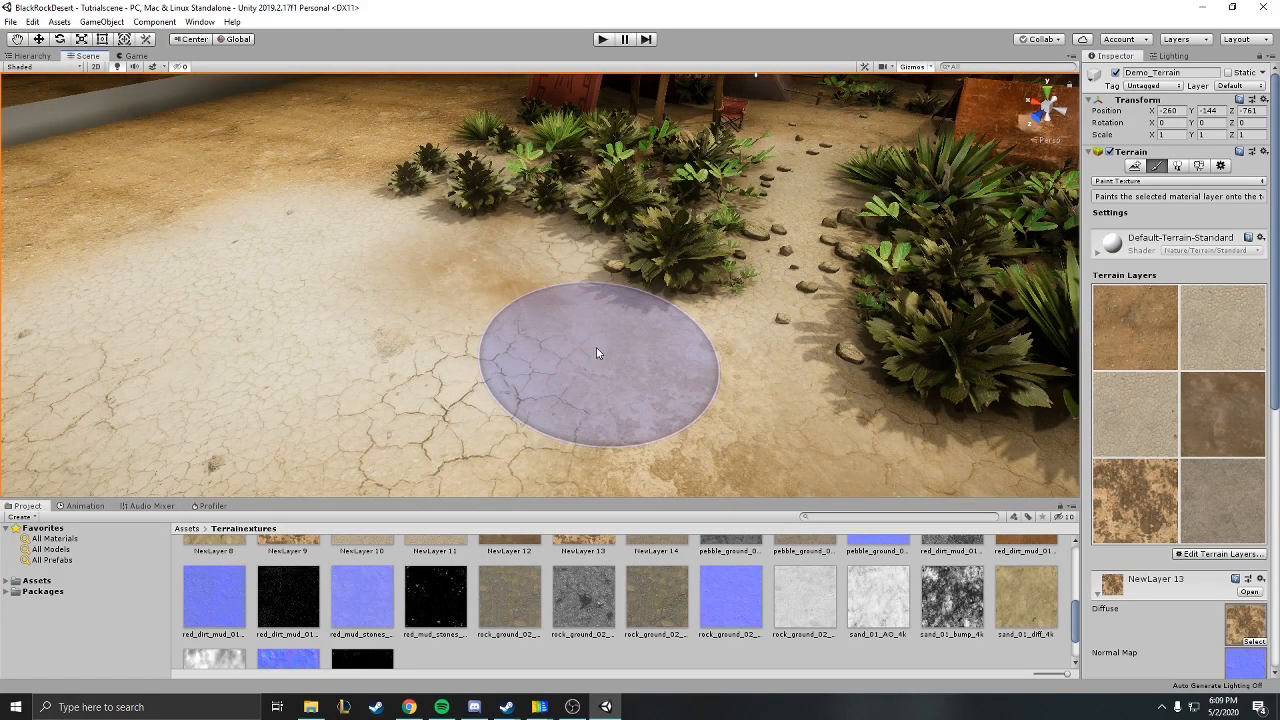
right_drag(389, 268, 666, 334)
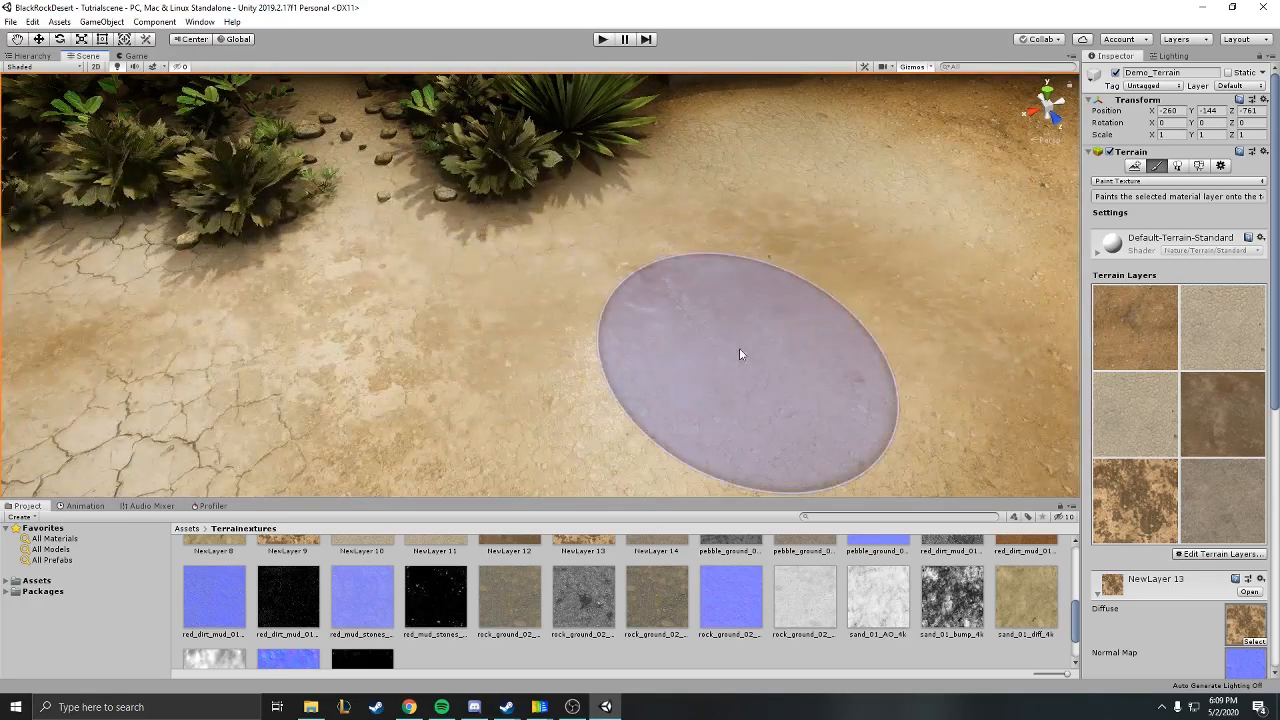
mouse_move(899, 170)
right_down()
mouse_move(798, 226)
mouse_move(620, 280)
mouse_move(586, 177)
mouse_move(706, 323)
mouse_move(510, 271)
right_up()
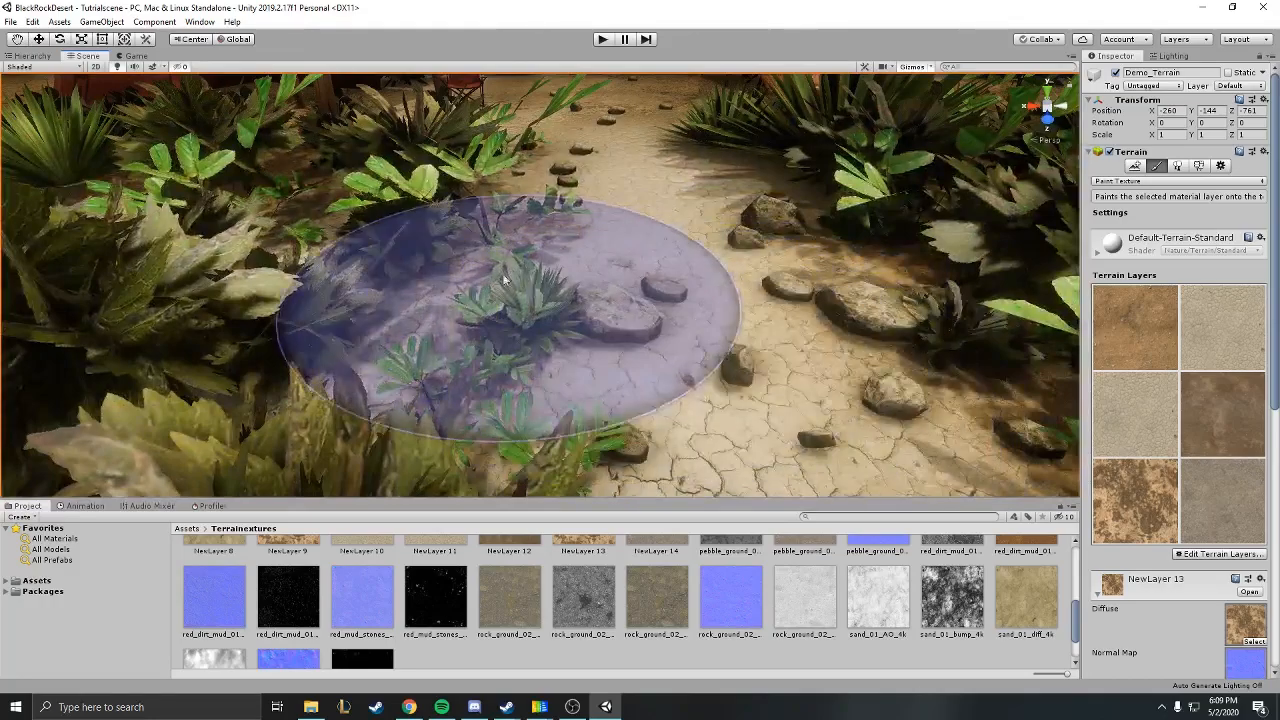
right_drag(404, 328, 550, 365)
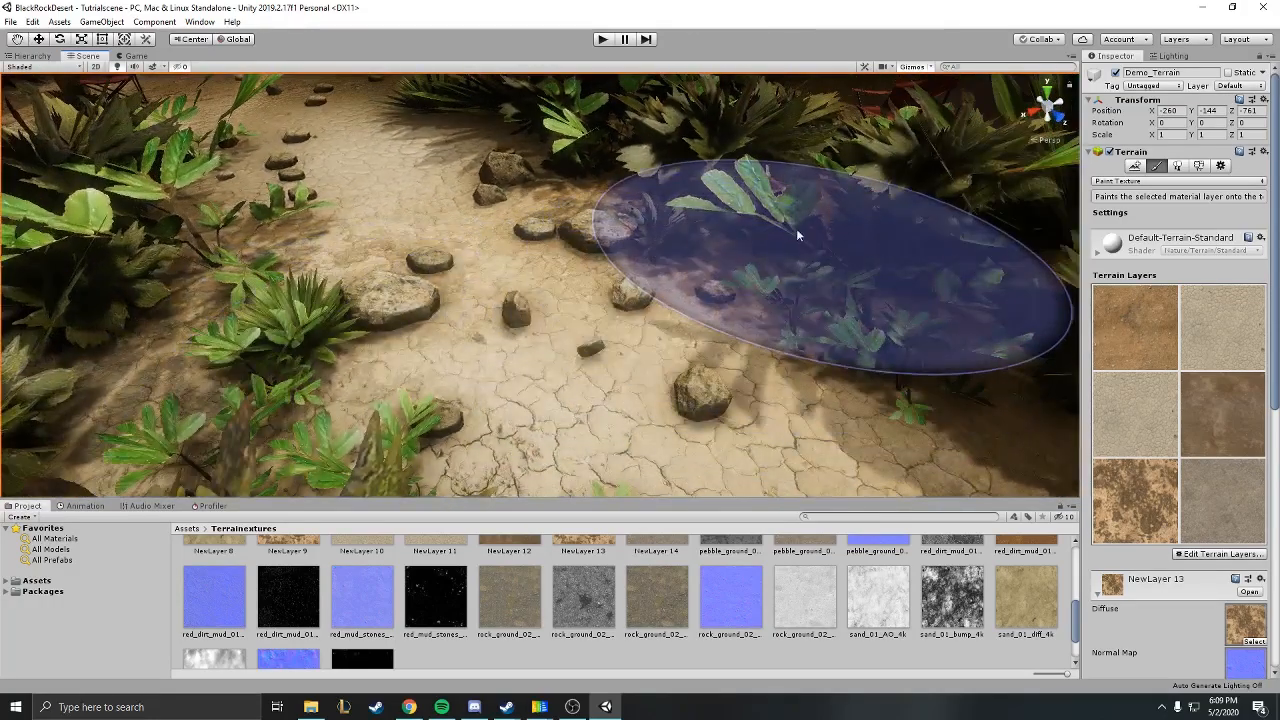
right_drag(814, 236, 645, 213)
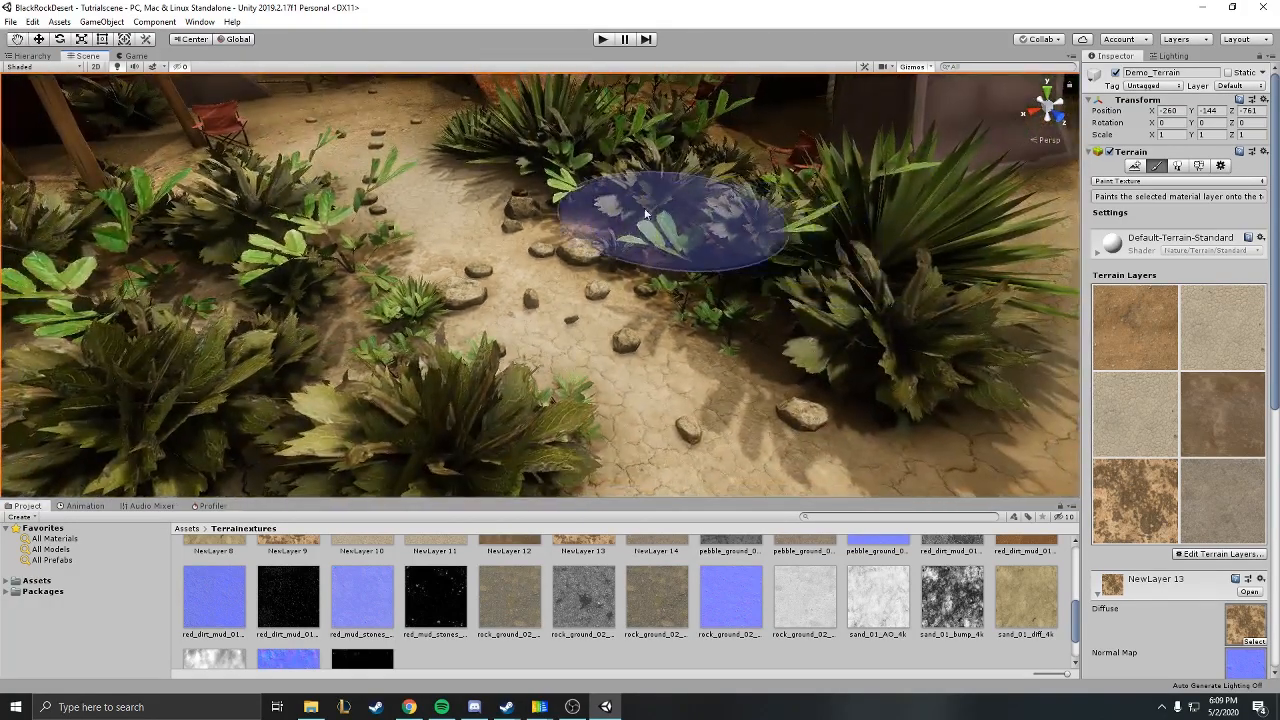
Select NewLayer 14 and paint its small stones along the path and over the open ground beside the front plants.
click(1217, 510)
drag(924, 398, 843, 362)
right_drag(843, 362, 936, 398)
mouse_move(839, 352)
right_down()
mouse_move(743, 366)
mouse_move(643, 318)
mouse_move(560, 318)
mouse_move(293, 224)
mouse_move(330, 240)
mouse_move(280, 232)
mouse_move(258, 244)
mouse_move(371, 214)
mouse_move(577, 261)
right_up()
mouse_move(785, 313)
mouse_down()
mouse_move(780, 336)
mouse_move(719, 239)
mouse_move(623, 209)
mouse_up()
right_drag(623, 209, 713, 203)
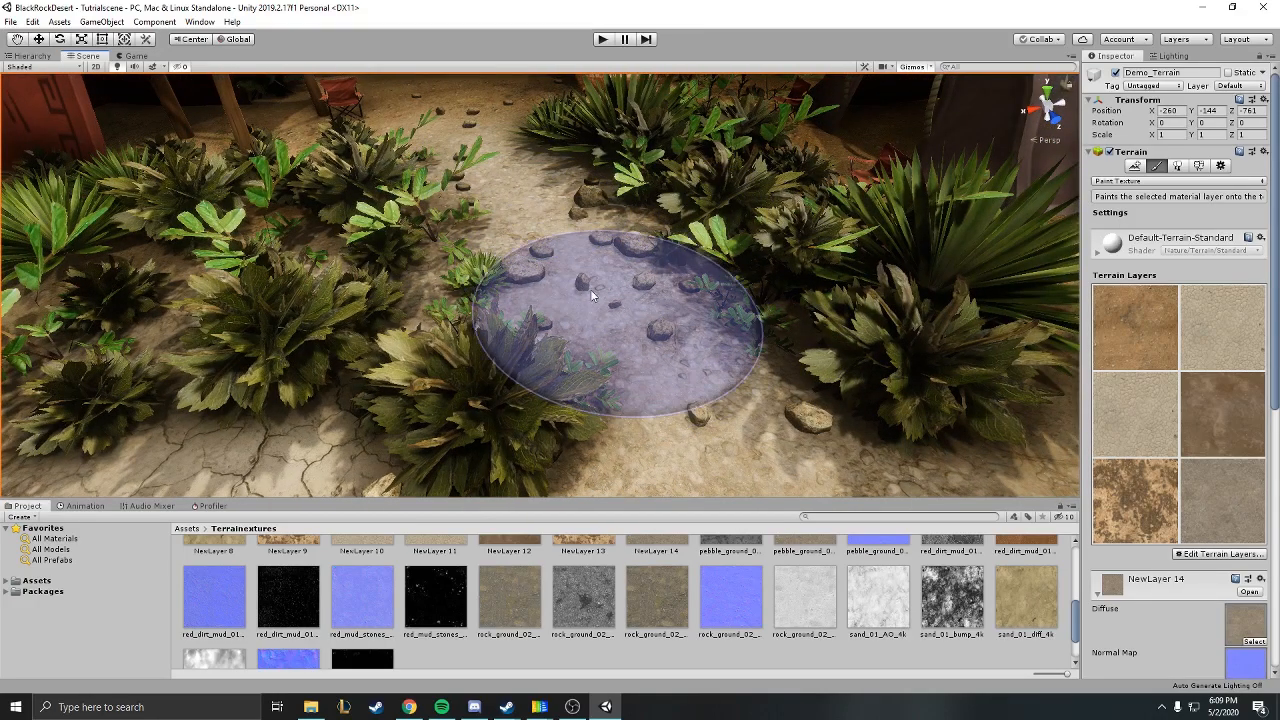
mouse_move(652, 332)
right_down()
mouse_move(678, 330)
mouse_move(684, 310)
right_up()
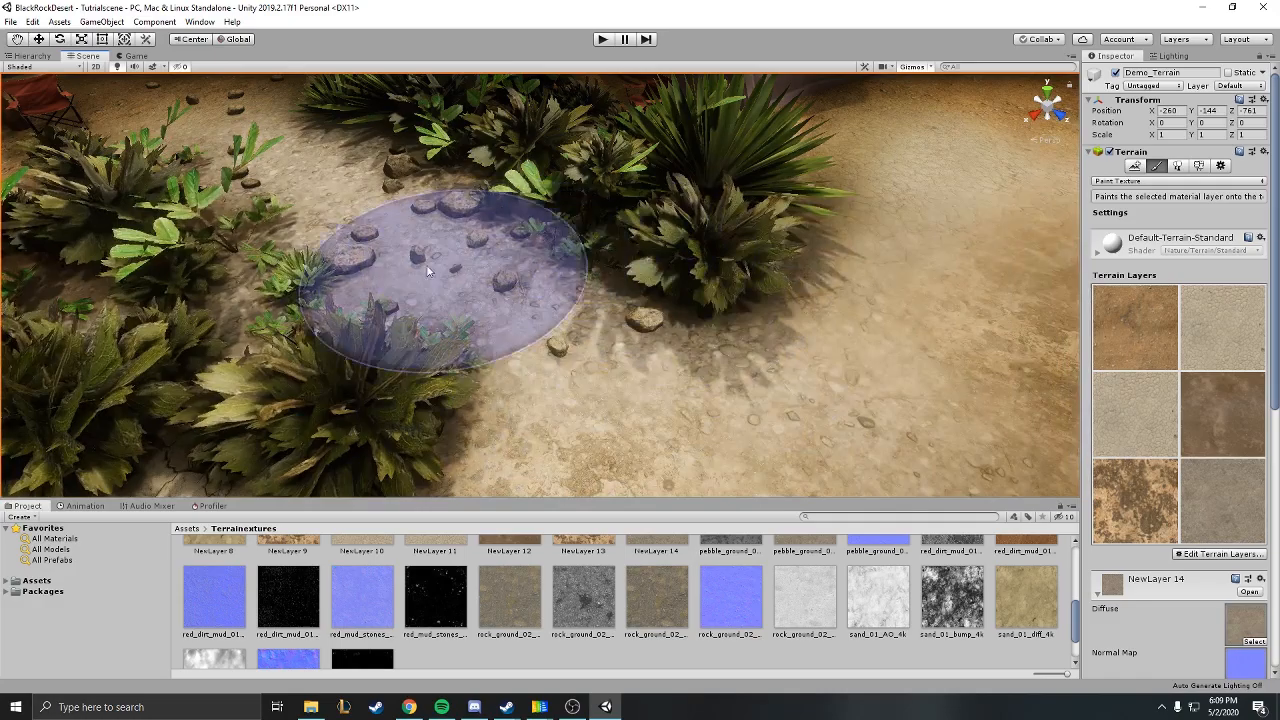
mouse_move(490, 315)
right_down()
mouse_move(629, 371)
mouse_move(634, 222)
mouse_move(622, 215)
right_up()
right_drag(614, 303, 490, 325)
mouse_move(390, 345)
right_down()
mouse_move(457, 420)
mouse_move(658, 401)
right_up()
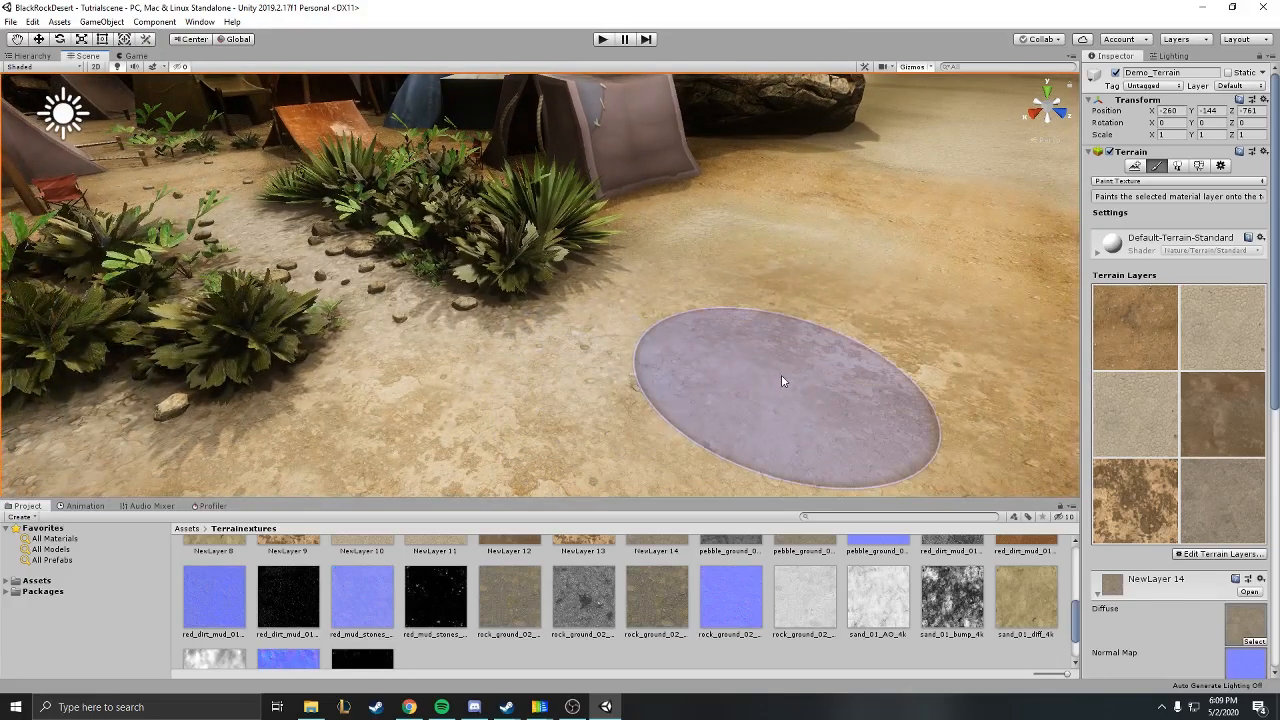
mouse_move(747, 386)
right_down()
mouse_move(438, 467)
mouse_move(290, 466)
mouse_move(531, 443)
mouse_move(557, 414)
mouse_move(501, 356)
mouse_move(457, 410)
mouse_move(500, 440)
mouse_move(519, 346)
right_up()
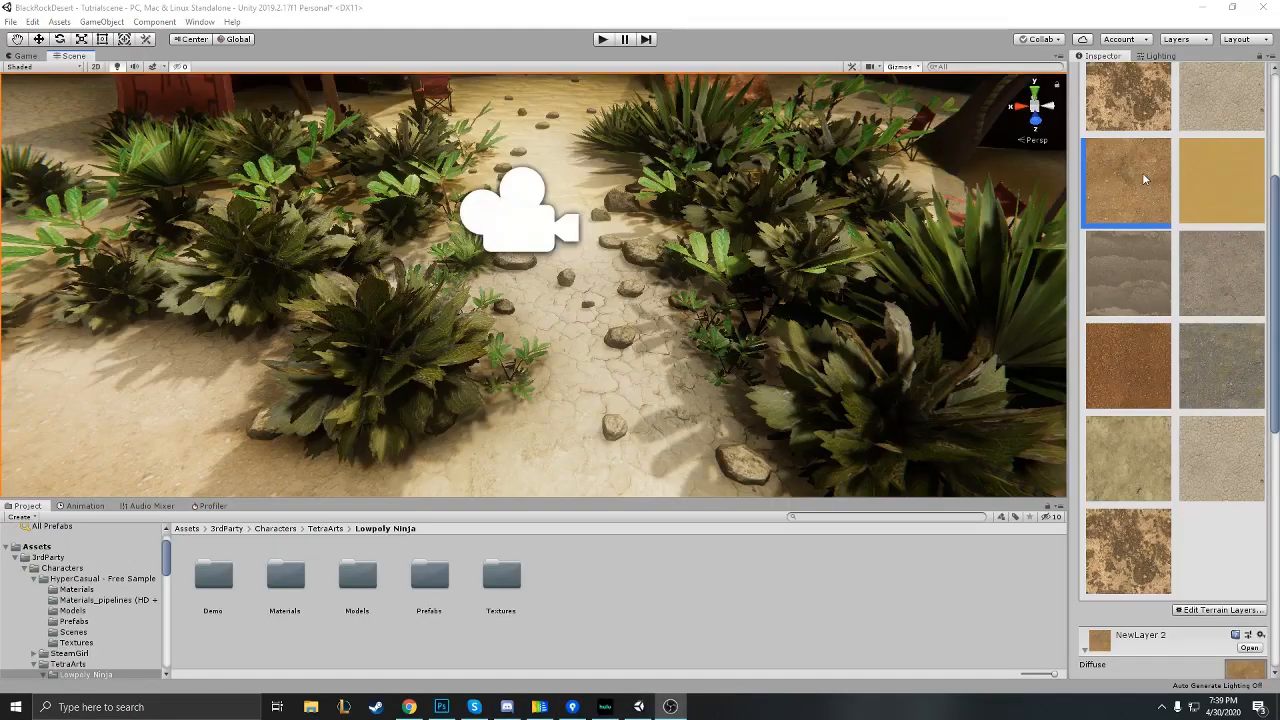
Select the mottled brown NewLayer and paint it along the stone path and in front of the plants.
scroll(1143, 175, up, 3)
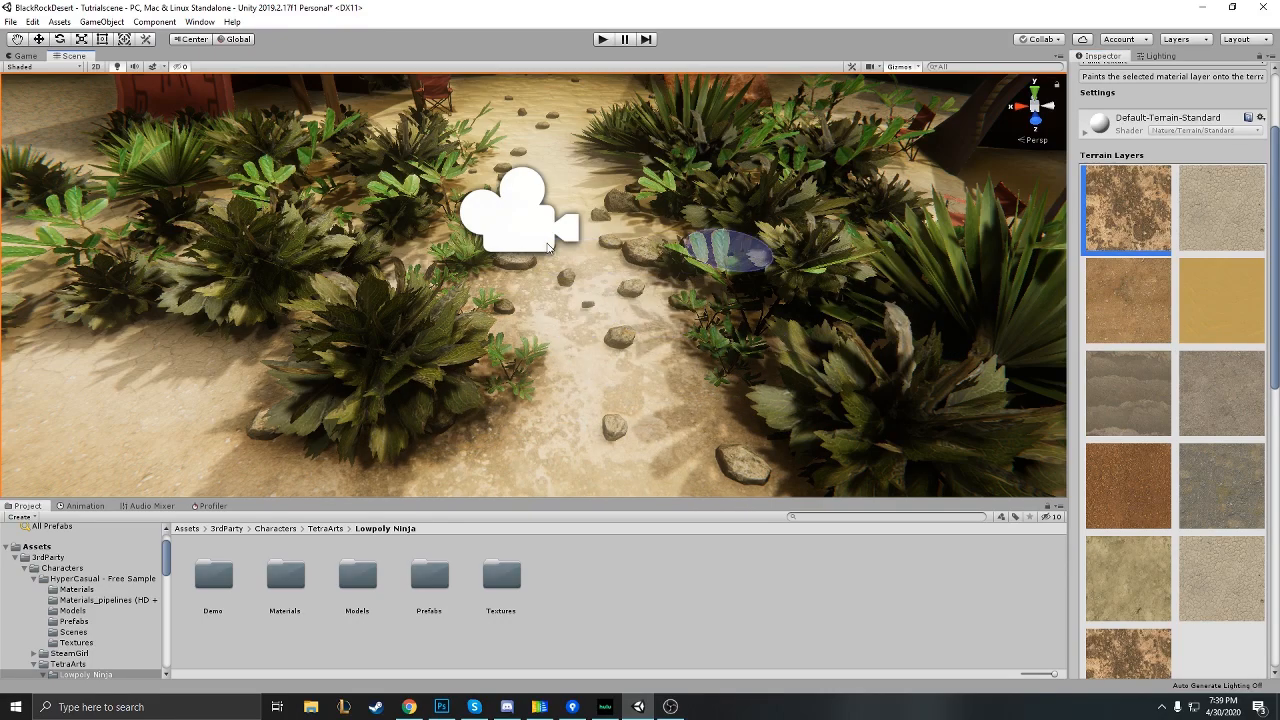
scroll(553, 193, down, 3)
right_drag(600, 292, 465, 340)
mouse_move(365, 267)
right_down()
mouse_move(520, 329)
mouse_move(611, 346)
mouse_move(638, 292)
mouse_move(630, 345)
right_up()
key(a)
key(d)
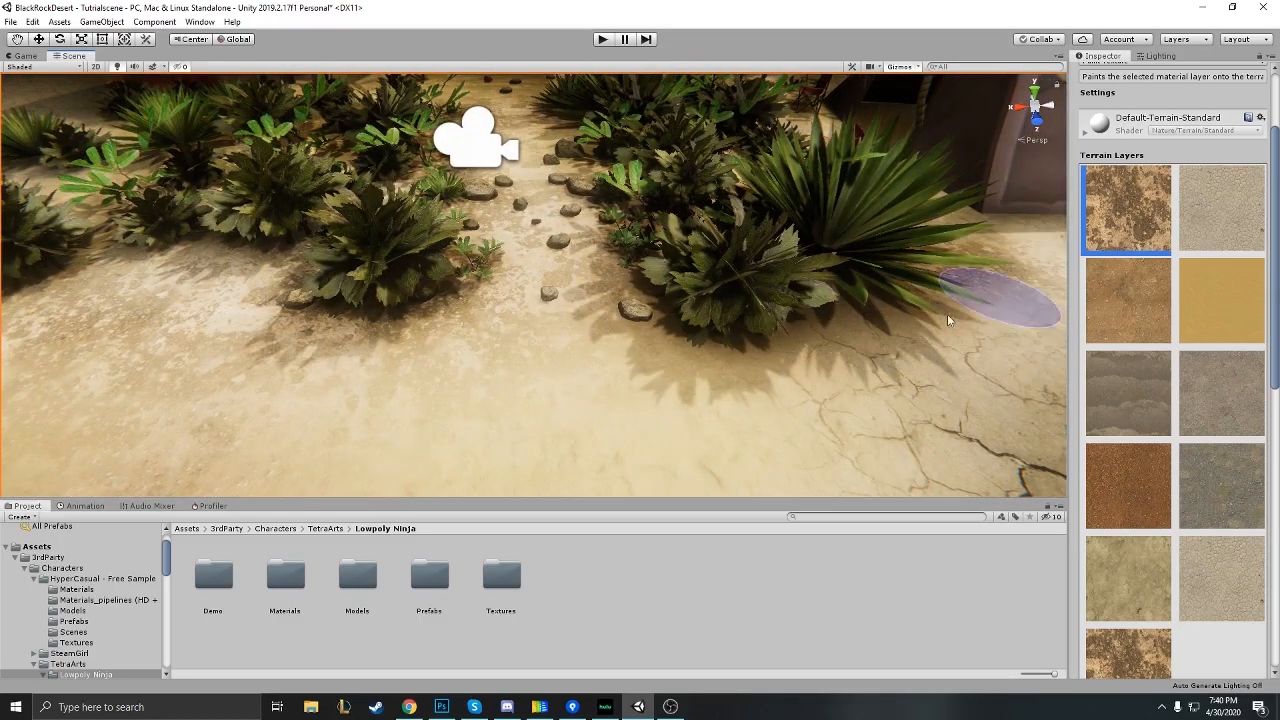
right_drag(987, 306, 871, 323)
right_drag(641, 333, 568, 338)
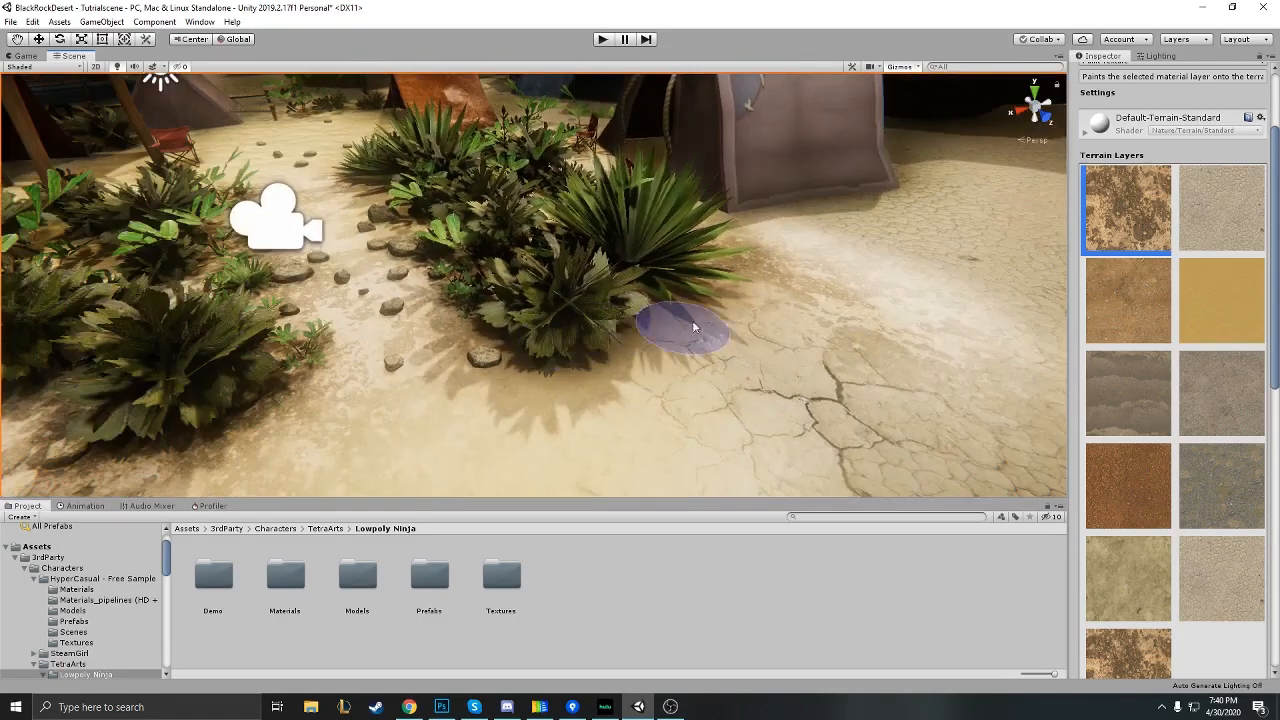
Set the brush opacity to 92 and paint stronger mottled NewLayer patches on the ground in front of the plants.
scroll(1133, 462, down, 5)
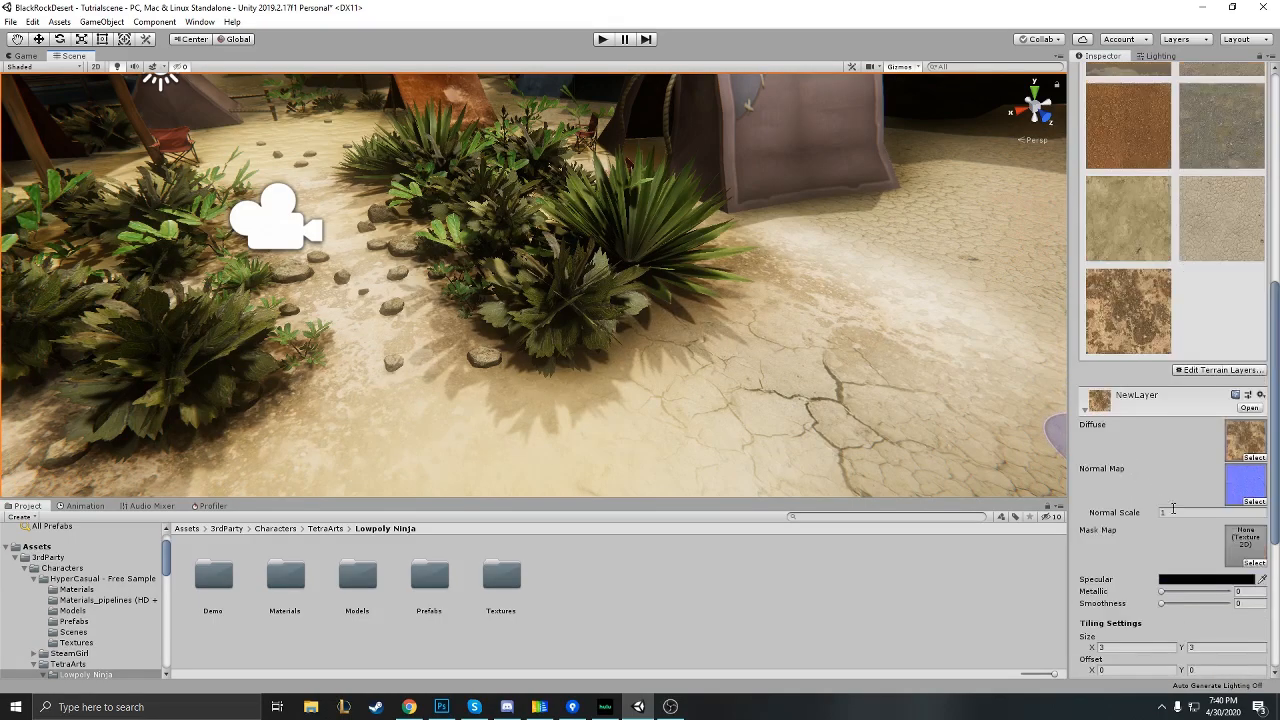
scroll(1212, 600, down, 3)
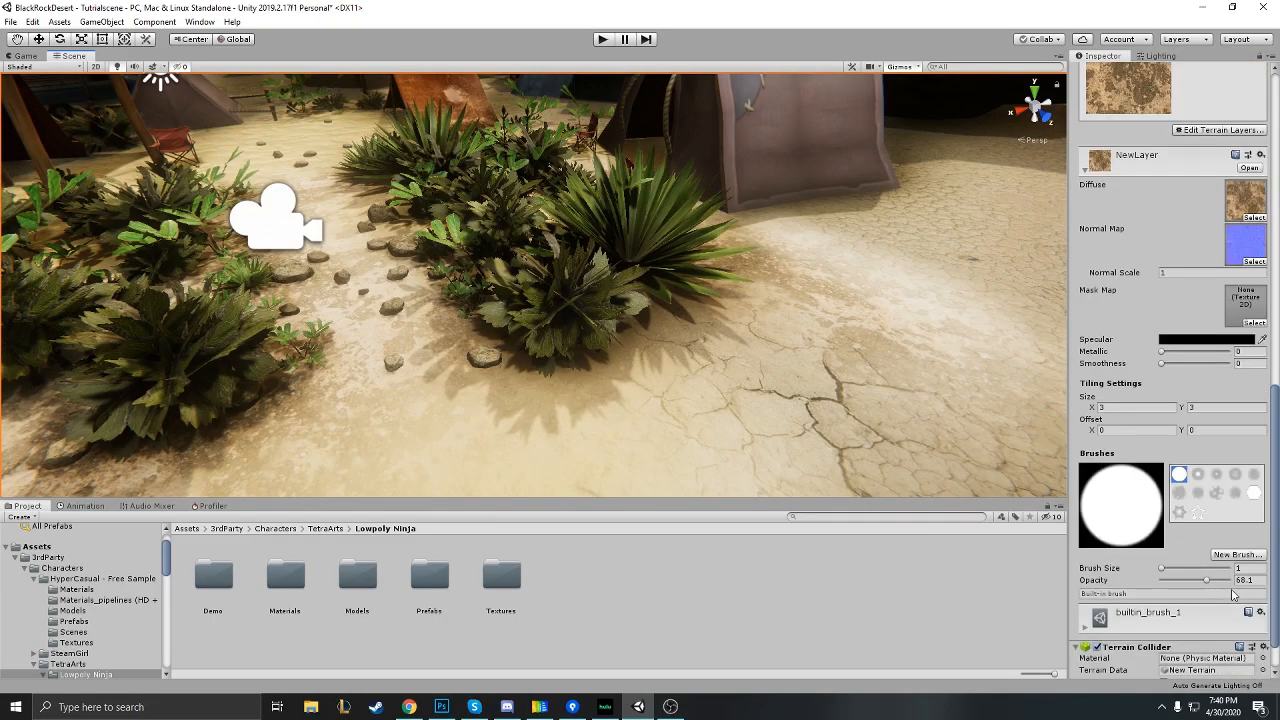
mouse_move(956, 390)
right_down()
mouse_move(829, 371)
mouse_move(751, 337)
mouse_move(543, 360)
right_up()
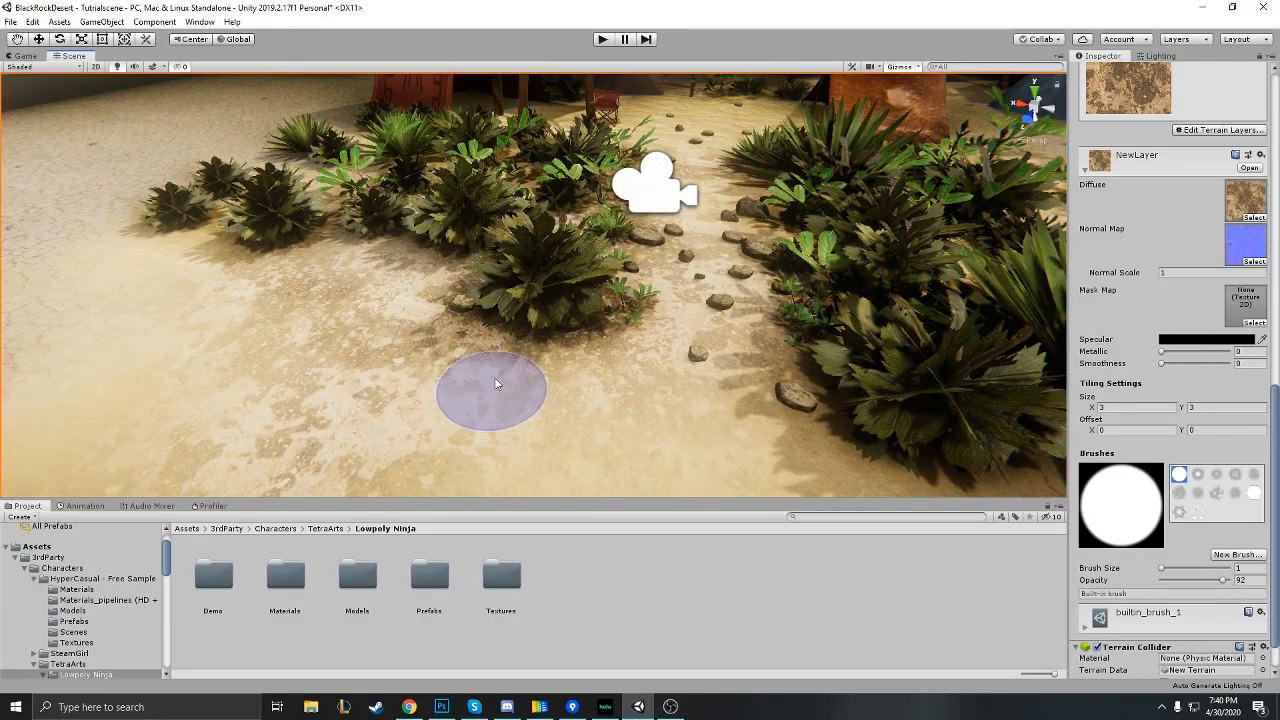
scroll(492, 390, down, 5)
Select NewLayer 1 and paint its small cracks over the path entrance and the ground in front of the plants.
scroll(1181, 168, up, 10)
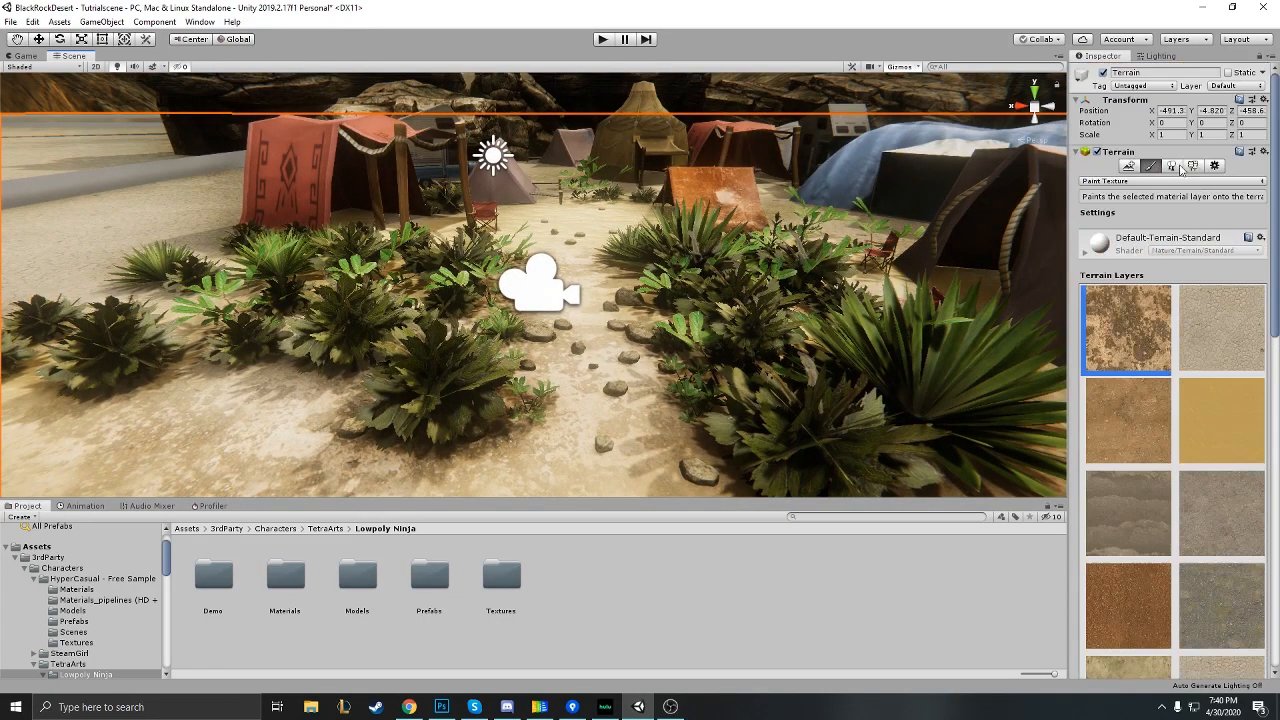
right_drag(796, 310, 677, 314)
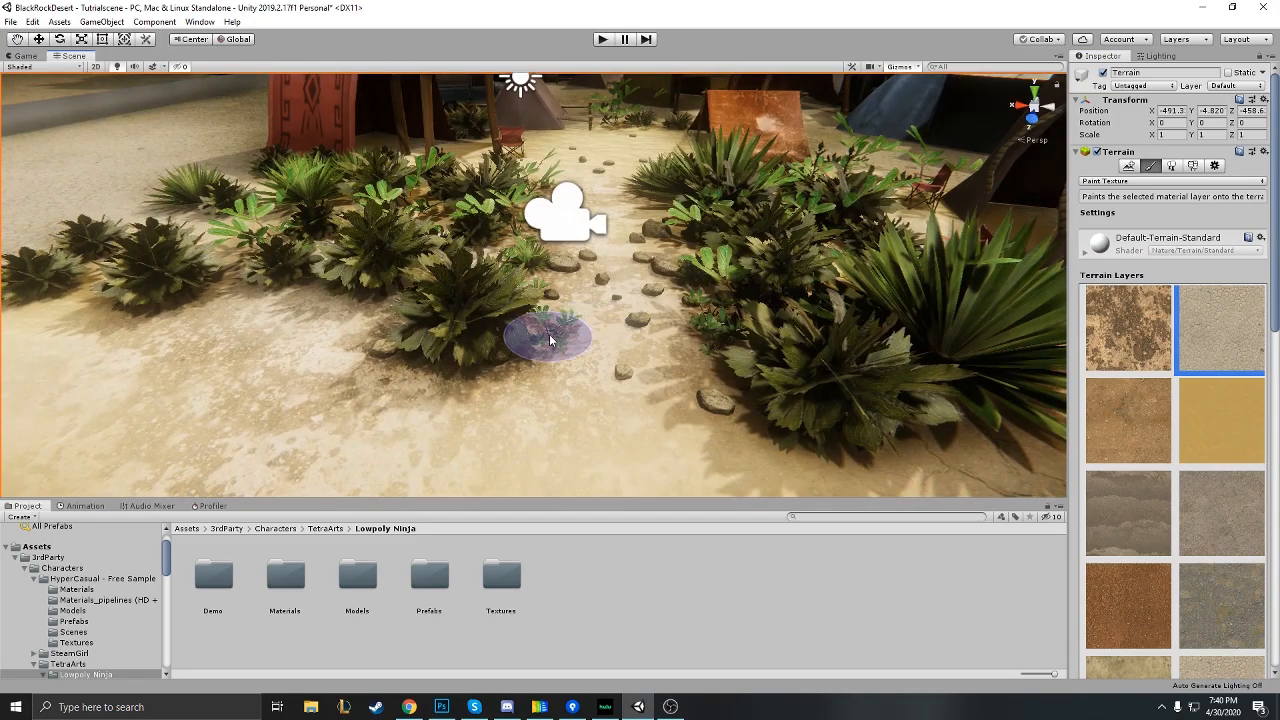
drag(786, 368, 525, 371)
right_drag(614, 324, 546, 344)
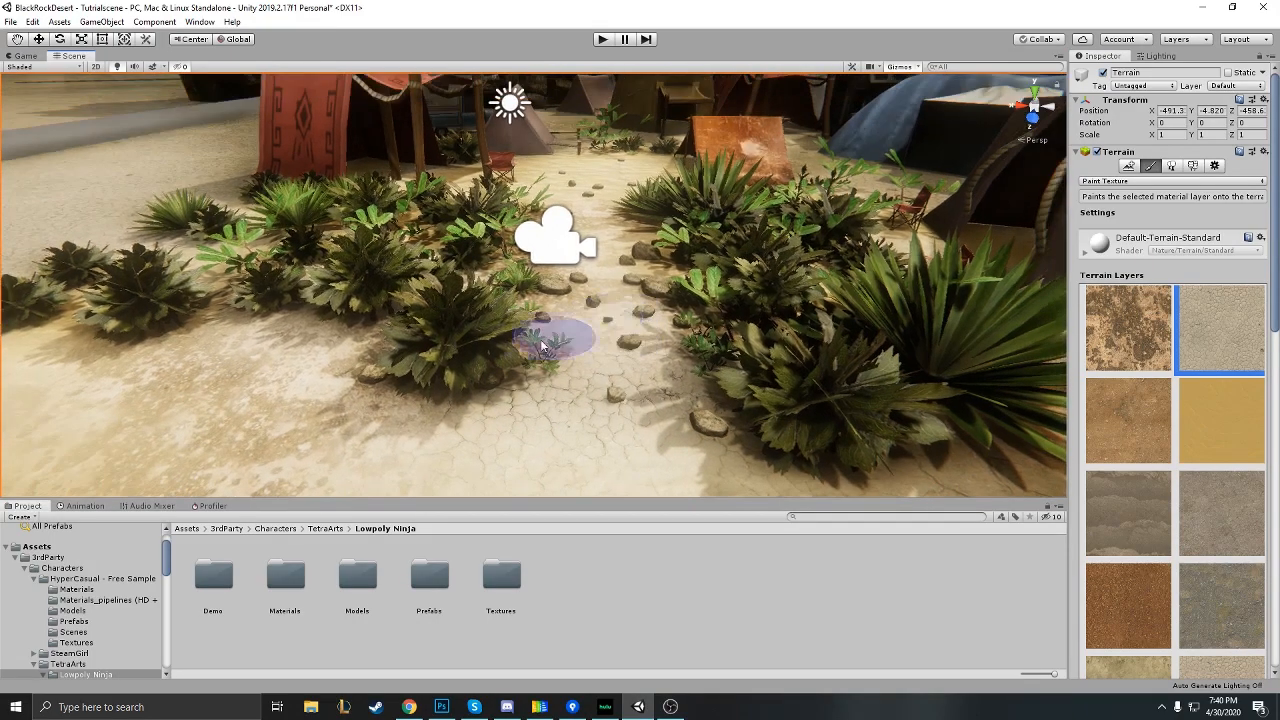
right_drag(504, 293, 668, 278)
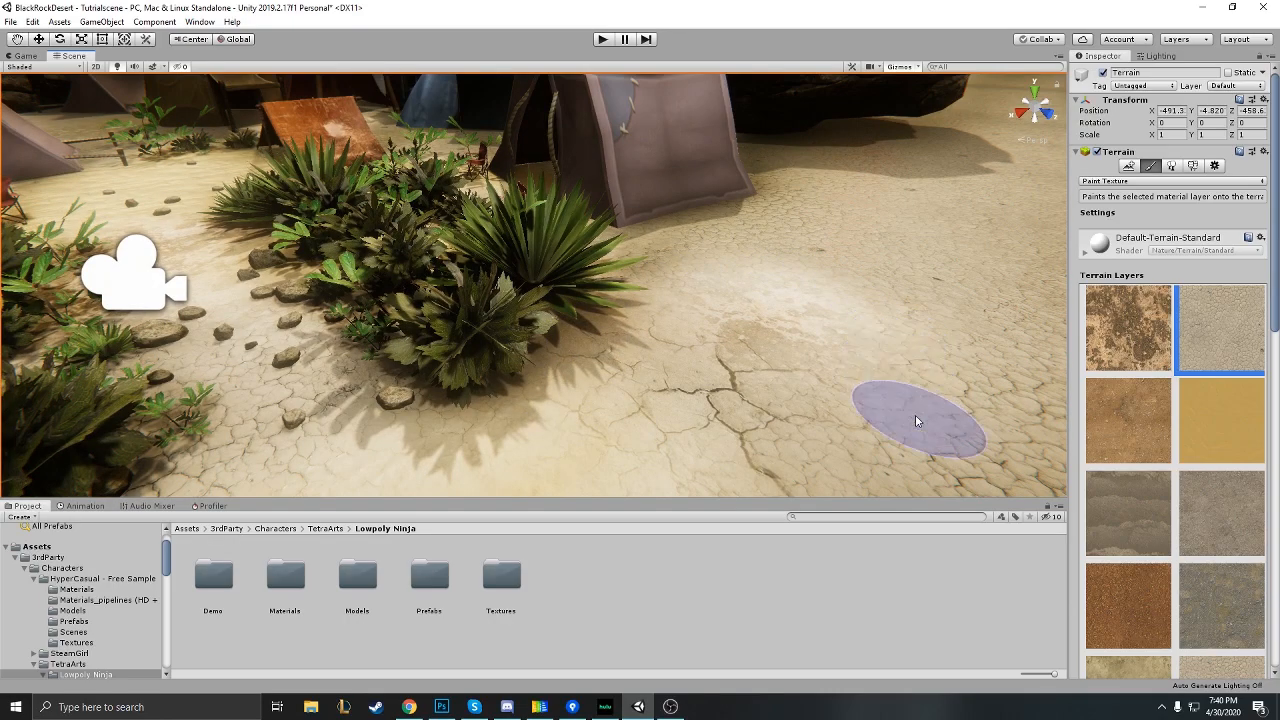
right_drag(704, 322, 752, 448)
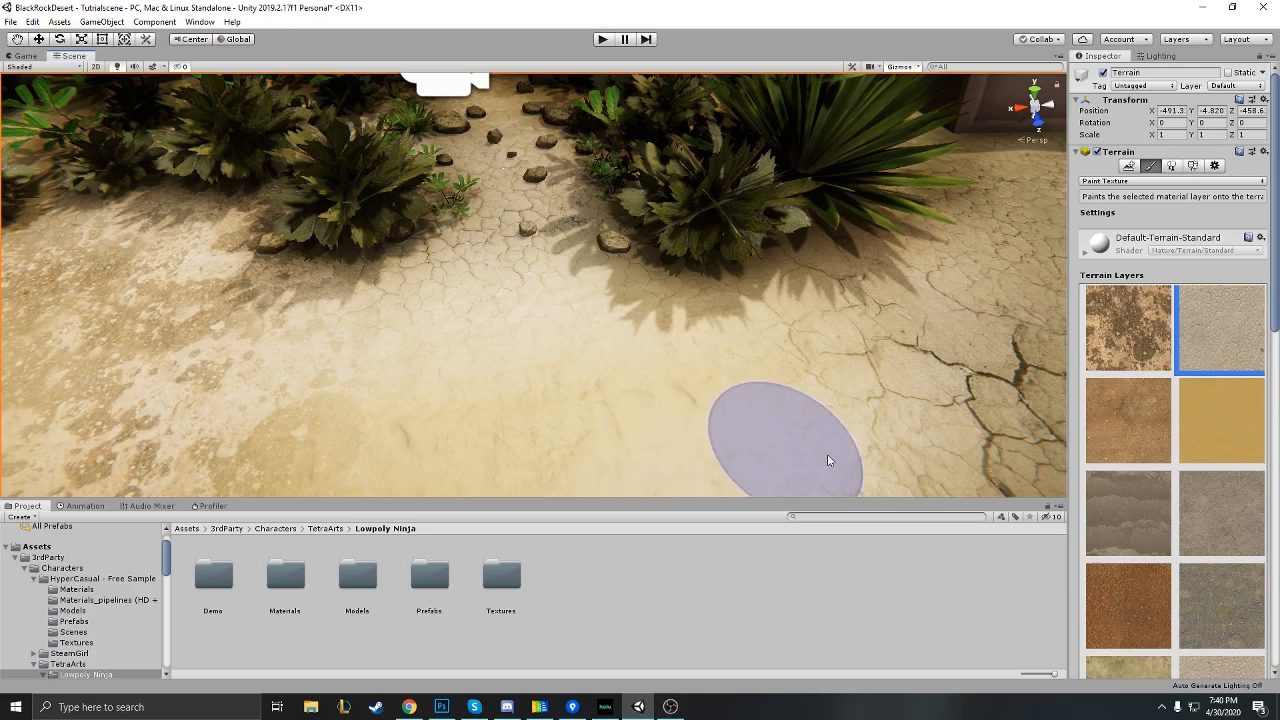
Select NewLayer 7 and paint its gravel on the open sand in front of the plants.
scroll(1165, 490, down, 5)
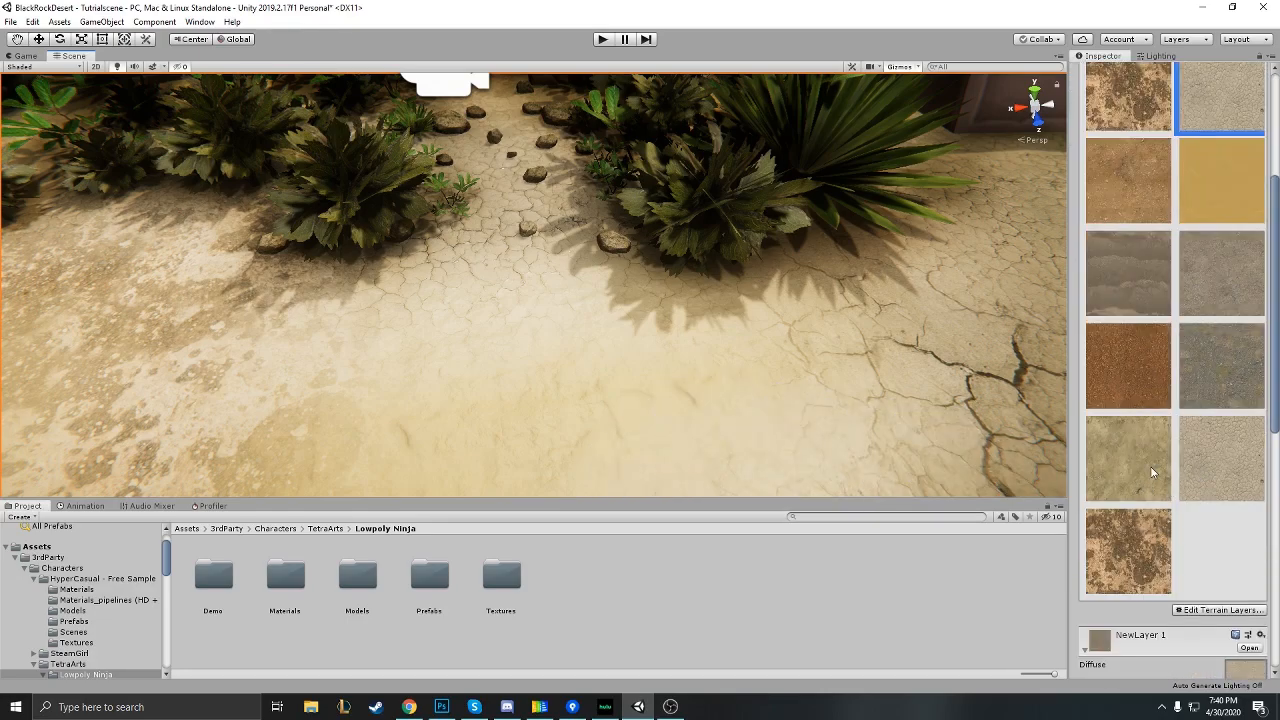
click(1217, 388)
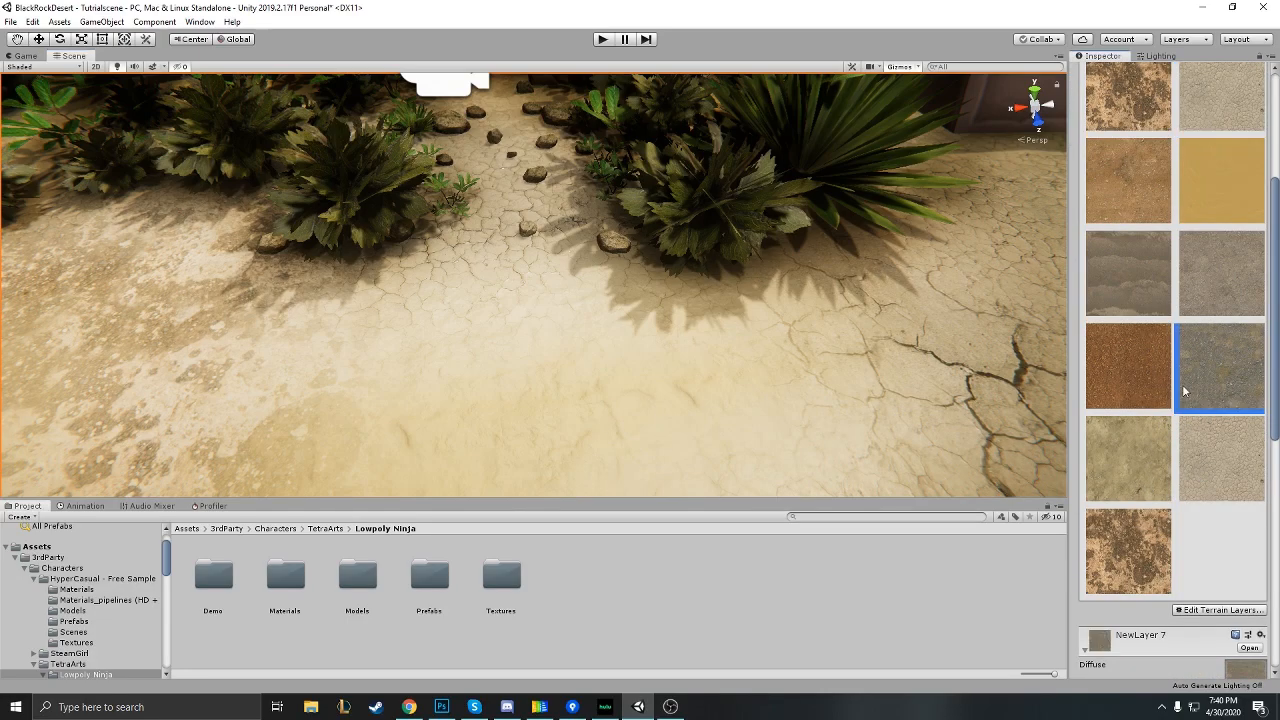
scroll(896, 401, down, 4)
mouse_move(817, 450)
mouse_down()
mouse_move(560, 472)
mouse_move(1016, 364)
mouse_up()
drag(880, 408, 838, 450)
right_drag(848, 458, 896, 470)
mouse_move(787, 298)
right_down()
mouse_move(643, 329)
mouse_move(569, 315)
mouse_move(546, 291)
right_up()
Paint NewLayer 7 gravel at the entrance of the stone path between the front plants.
scroll(569, 323, up, 5)
click(582, 422)
right_drag(437, 307, 511, 334)
click(820, 328)
right_drag(848, 321, 871, 269)
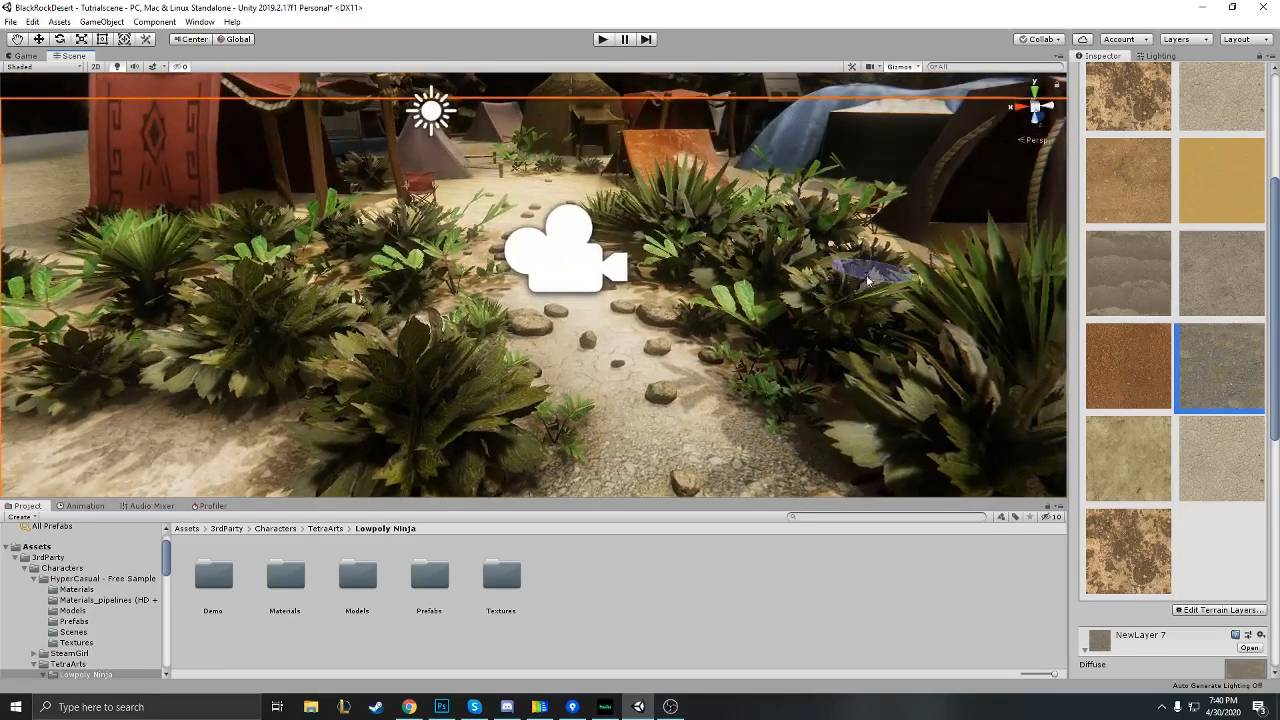
click(682, 352)
right_drag(713, 335, 736, 332)
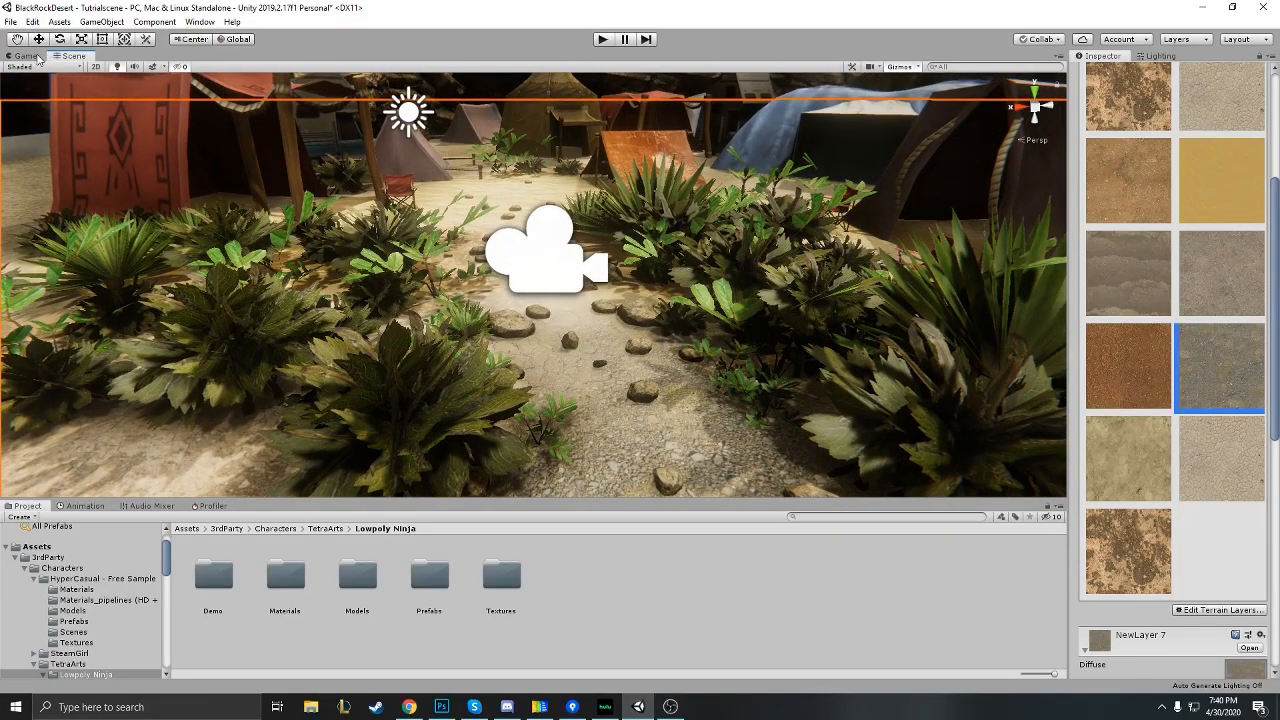
Check the scene through the game camera and paint more NewLayer 7 gravel deeper along the path and around the plants.
click(26, 56)
click(74, 57)
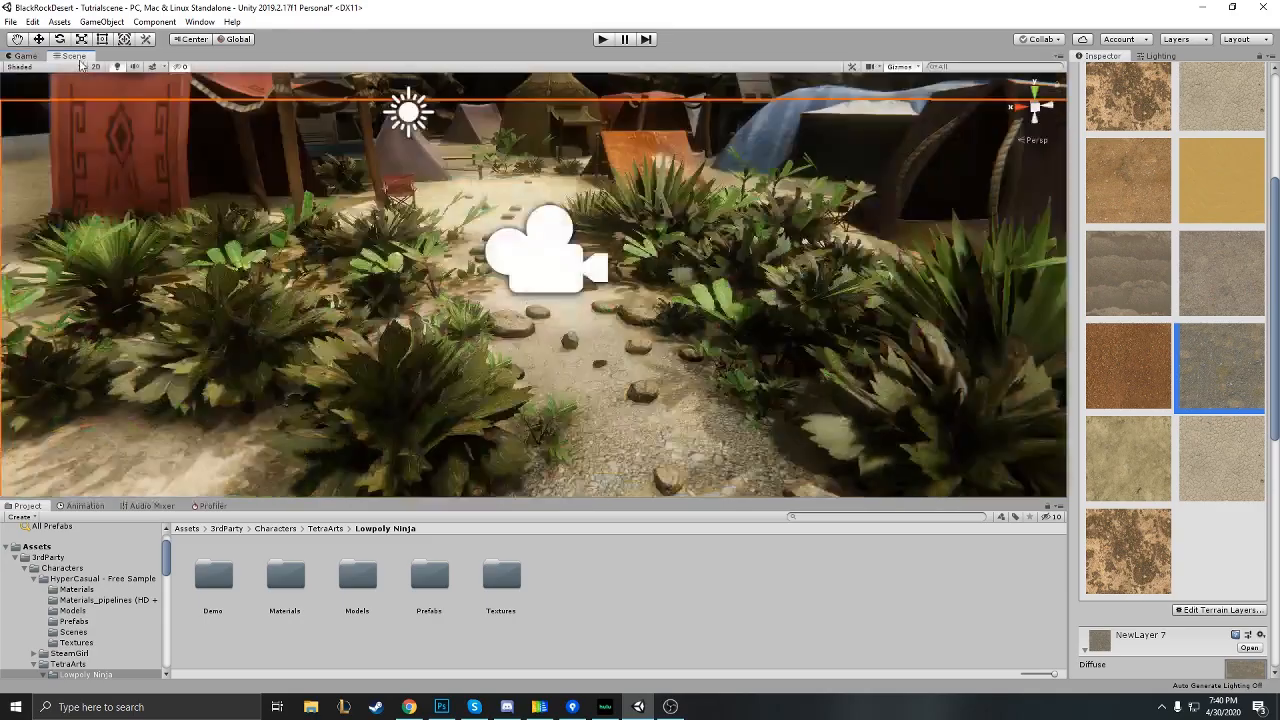
mouse_move(665, 300)
right_down()
mouse_move(729, 367)
mouse_move(671, 346)
mouse_move(658, 233)
mouse_move(648, 252)
mouse_move(668, 383)
right_up()
key(w)
drag(761, 364, 788, 333)
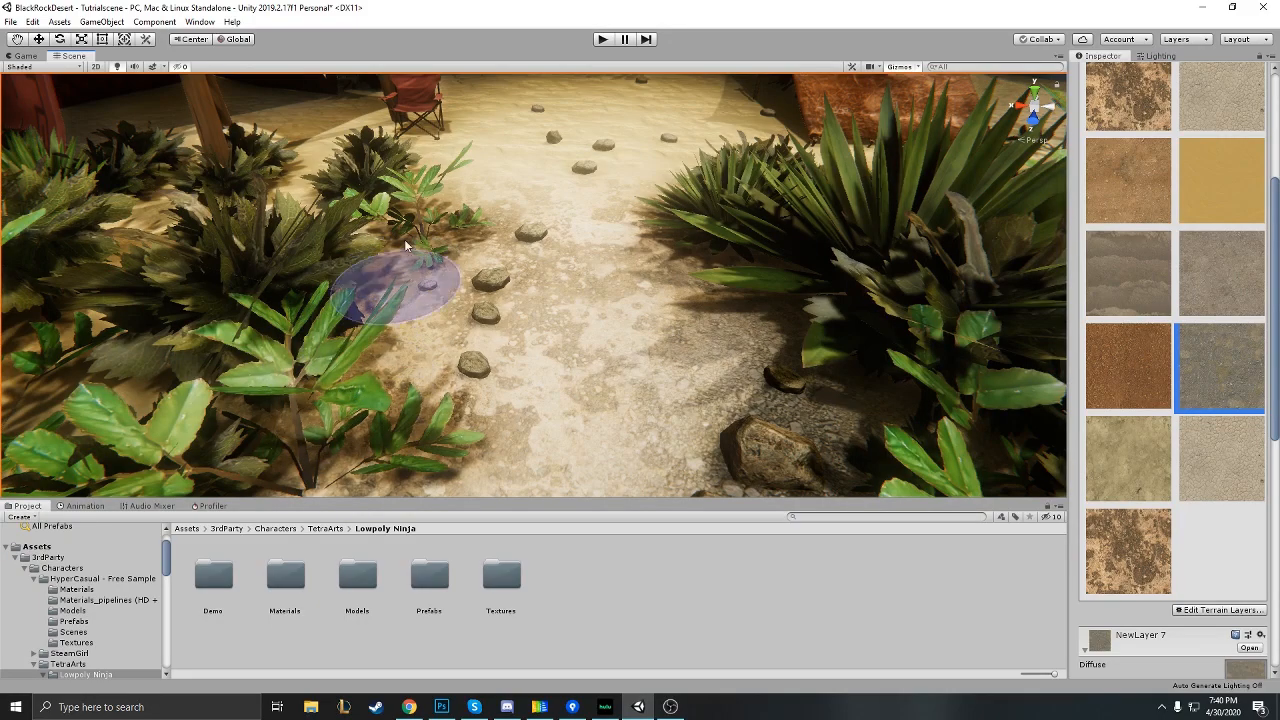
mouse_move(400, 392)
right_down()
mouse_move(371, 374)
mouse_move(401, 435)
right_up()
right_drag(513, 427, 538, 430)
right_drag(738, 421, 532, 378)
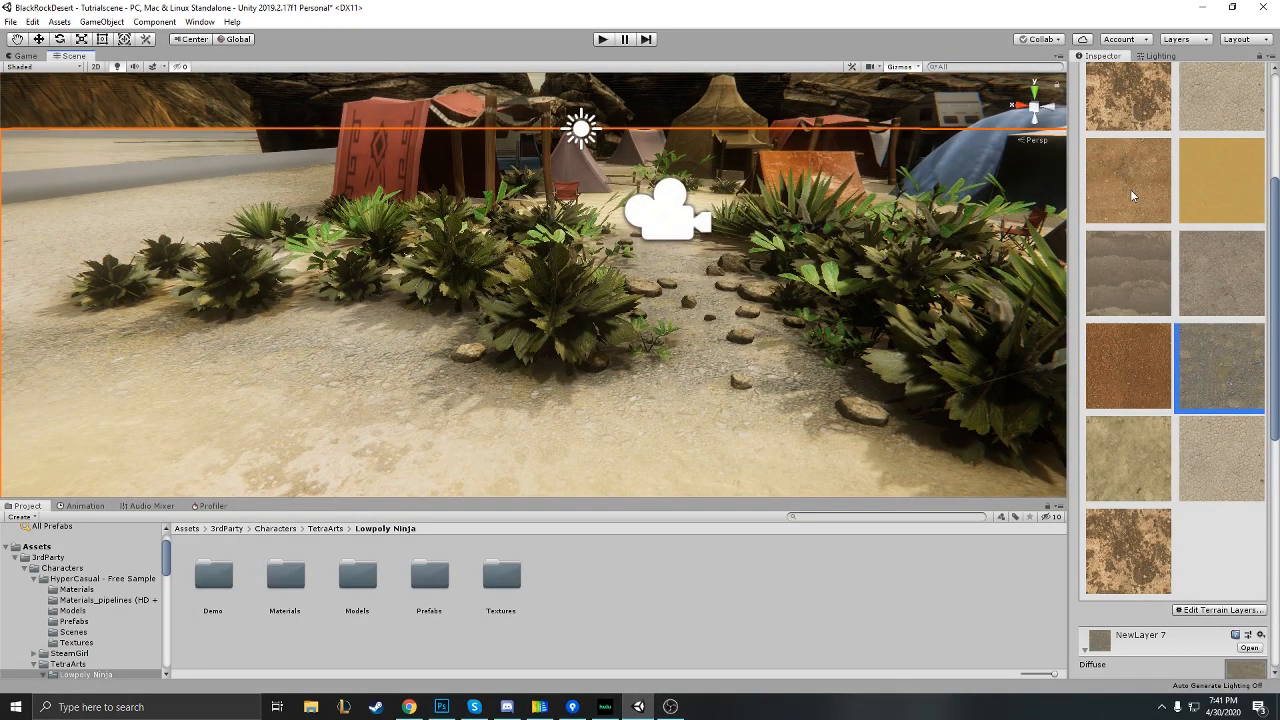
Undo the switch to NewLayer 5 and extend NewLayer 7 gravel over the cracked ground beside the front plants.
click(1218, 283)
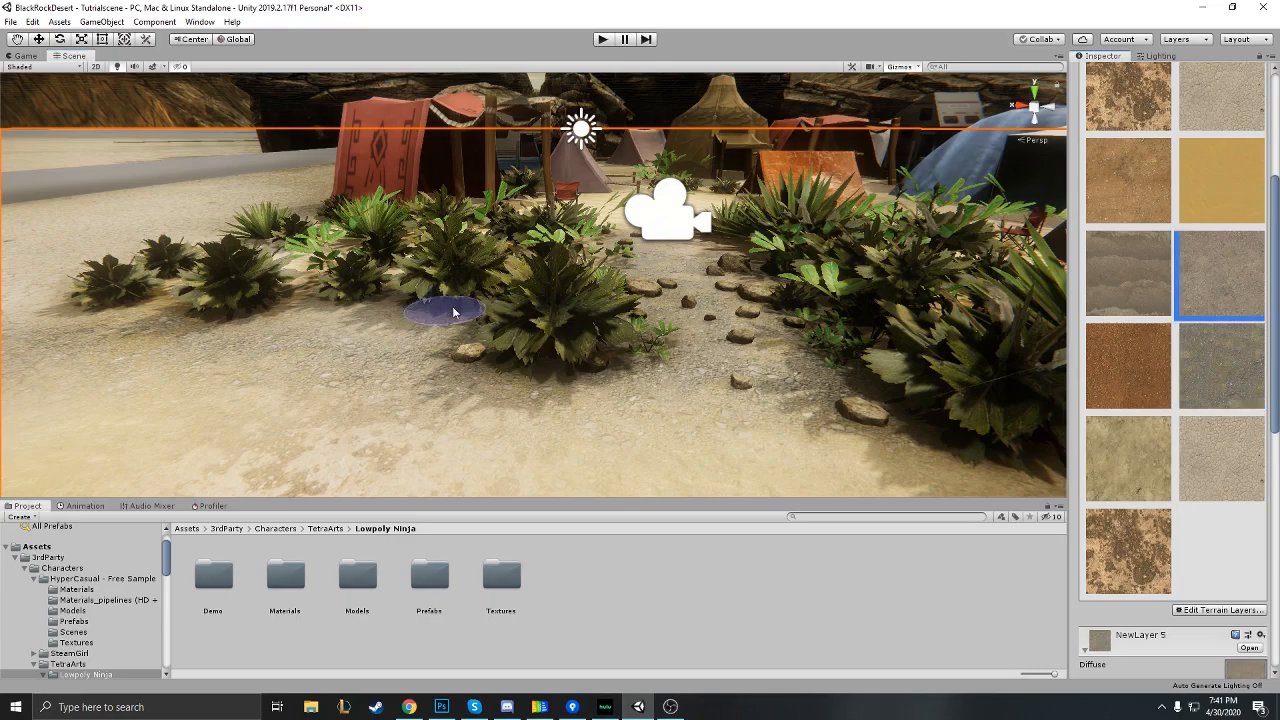
key(ctrl+z)
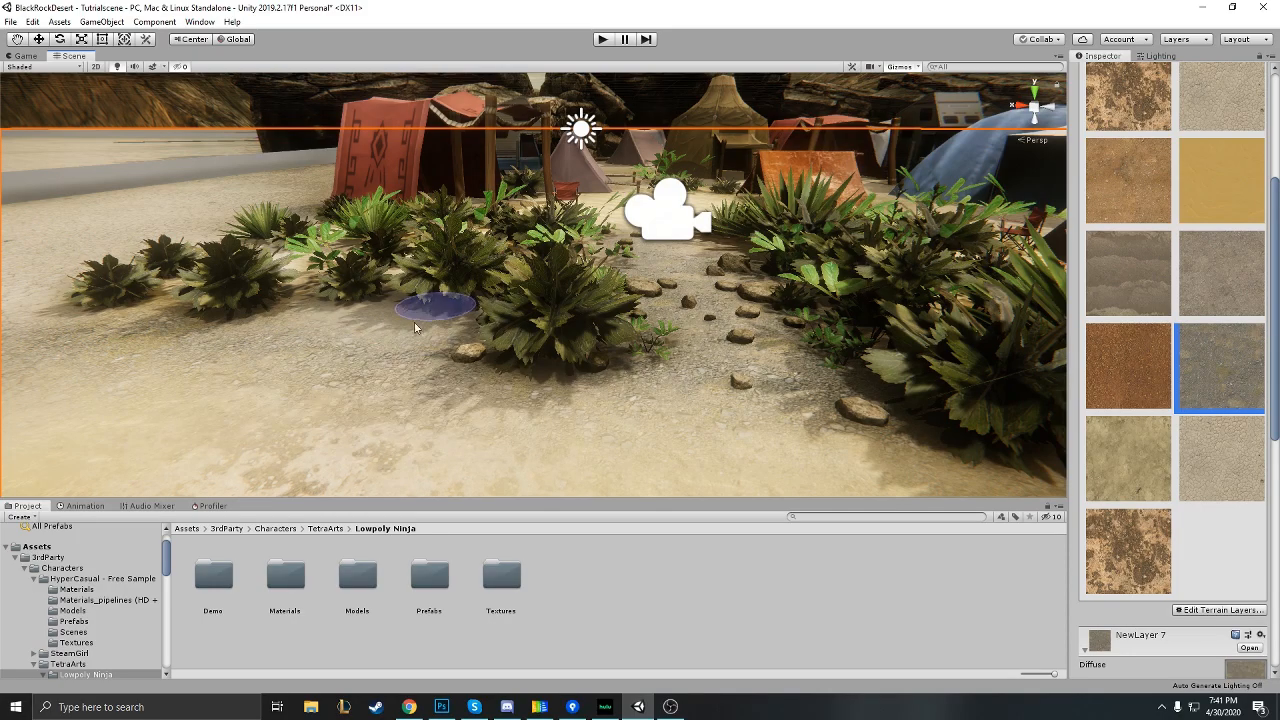
key(w)
right_drag(469, 340, 491, 362)
right_drag(600, 436, 762, 415)
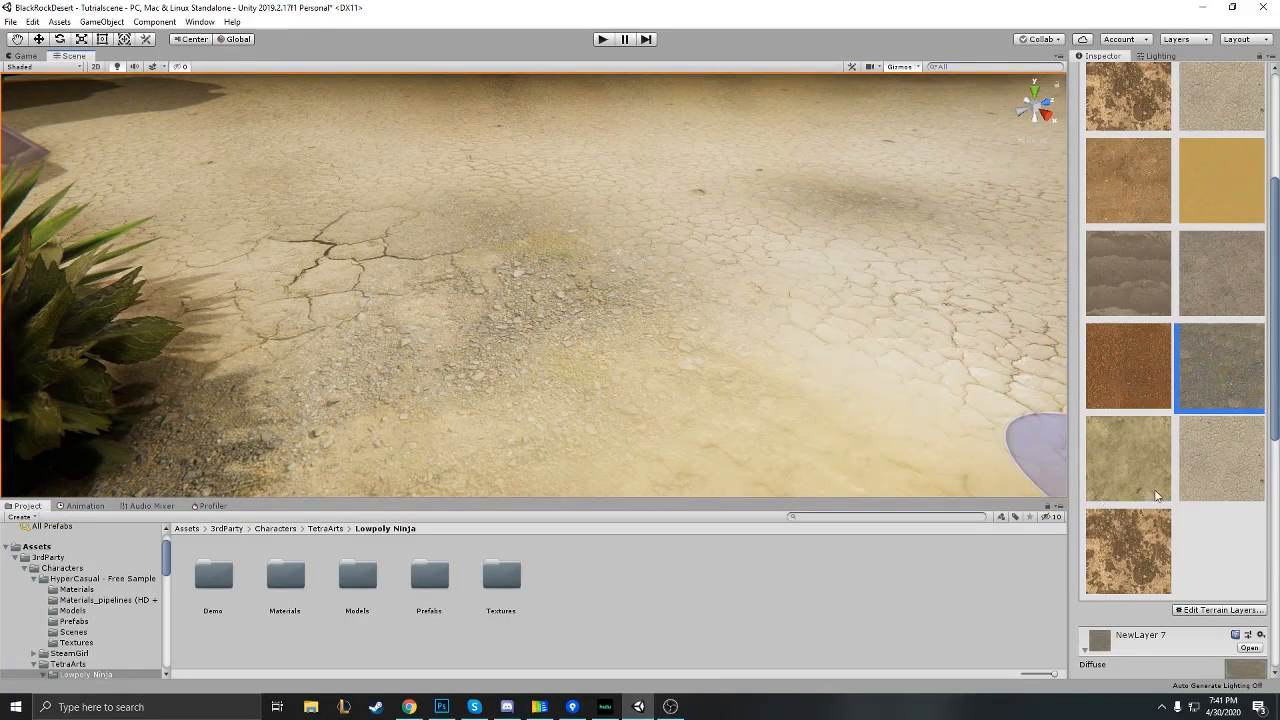
Set the brush size to 3 and paint a wider band of NewLayer 7 gravel farther out across the cracked ground.
scroll(1160, 490, down, 5)
scroll(1177, 603, down, 2)
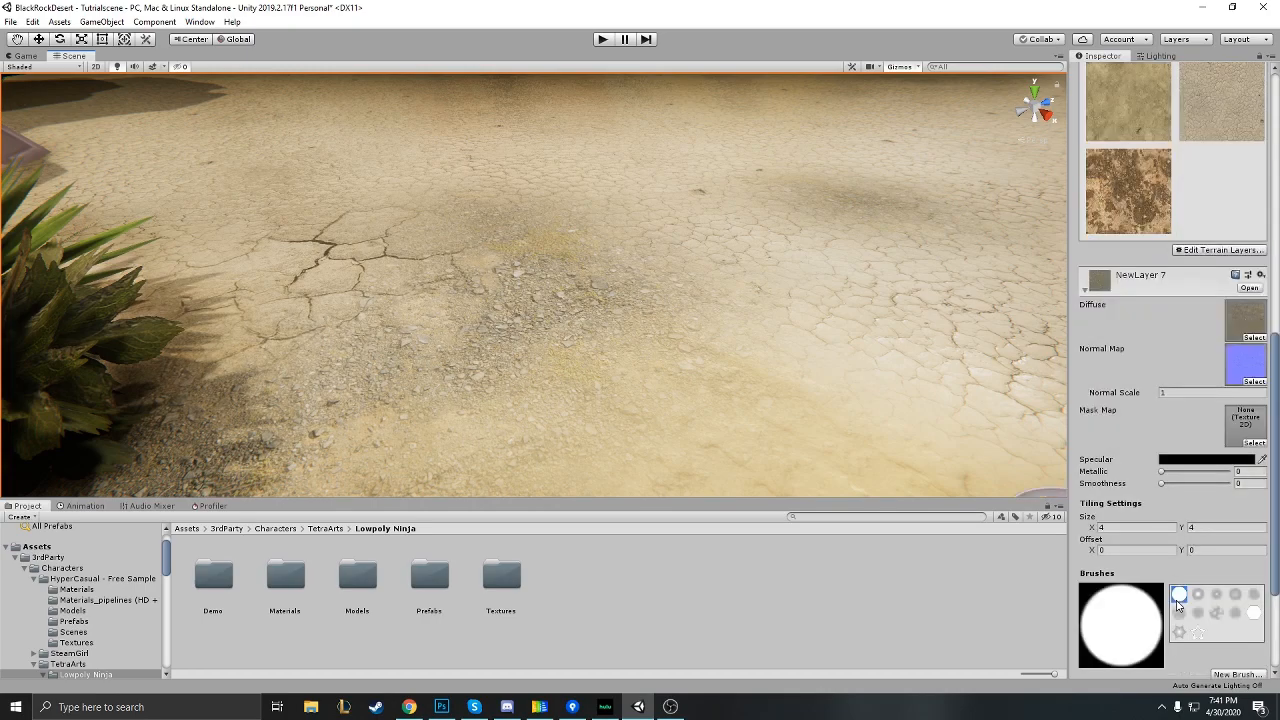
scroll(1130, 533, down, 2)
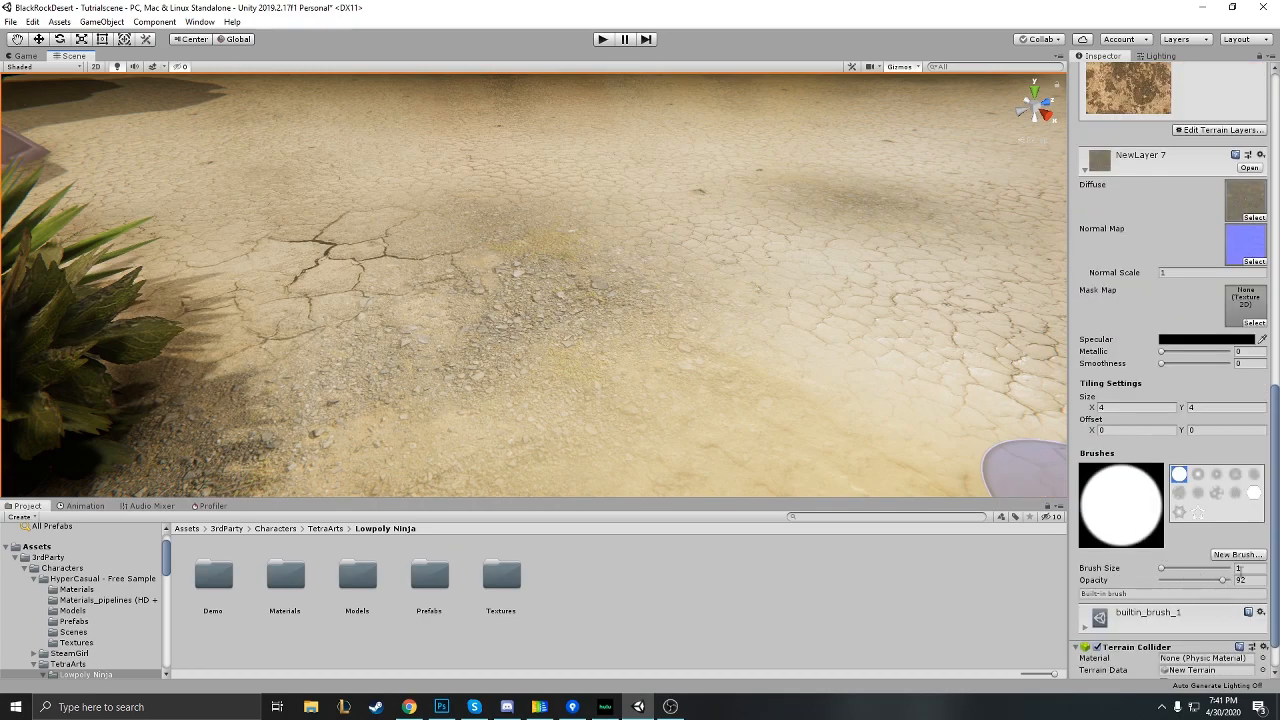
text(3)
key(Return)
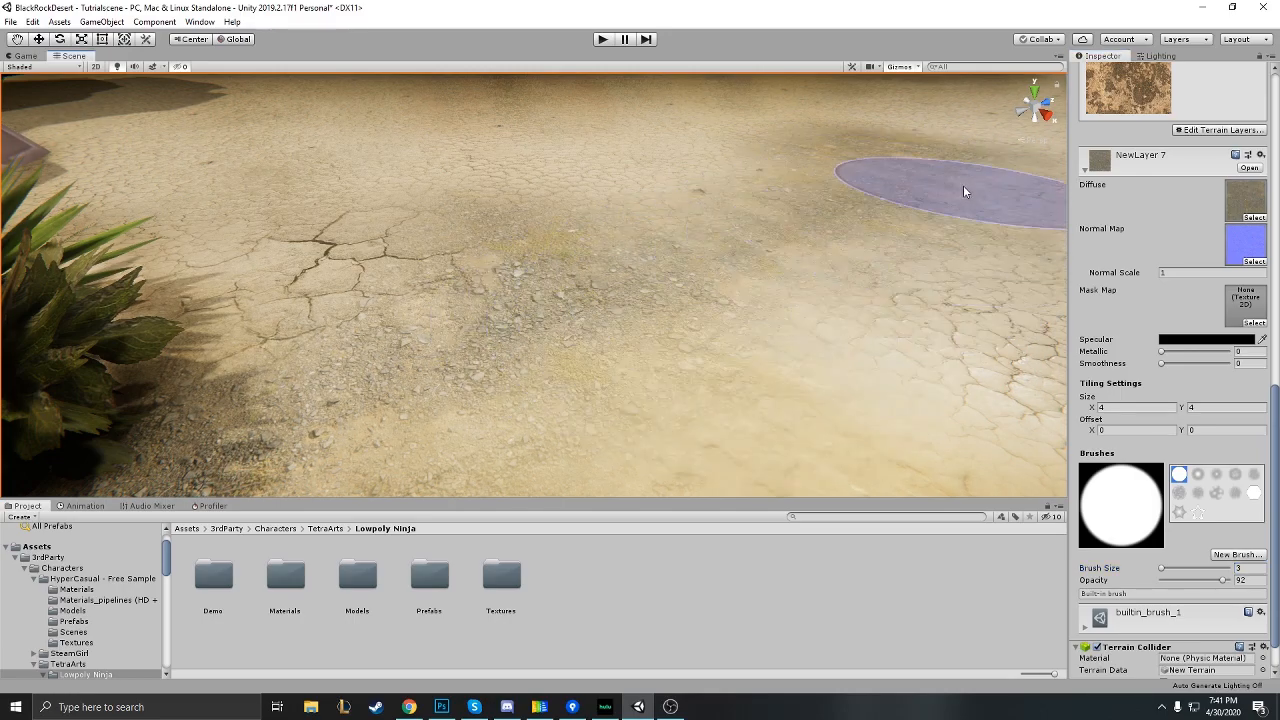
right_drag(770, 261, 778, 246)
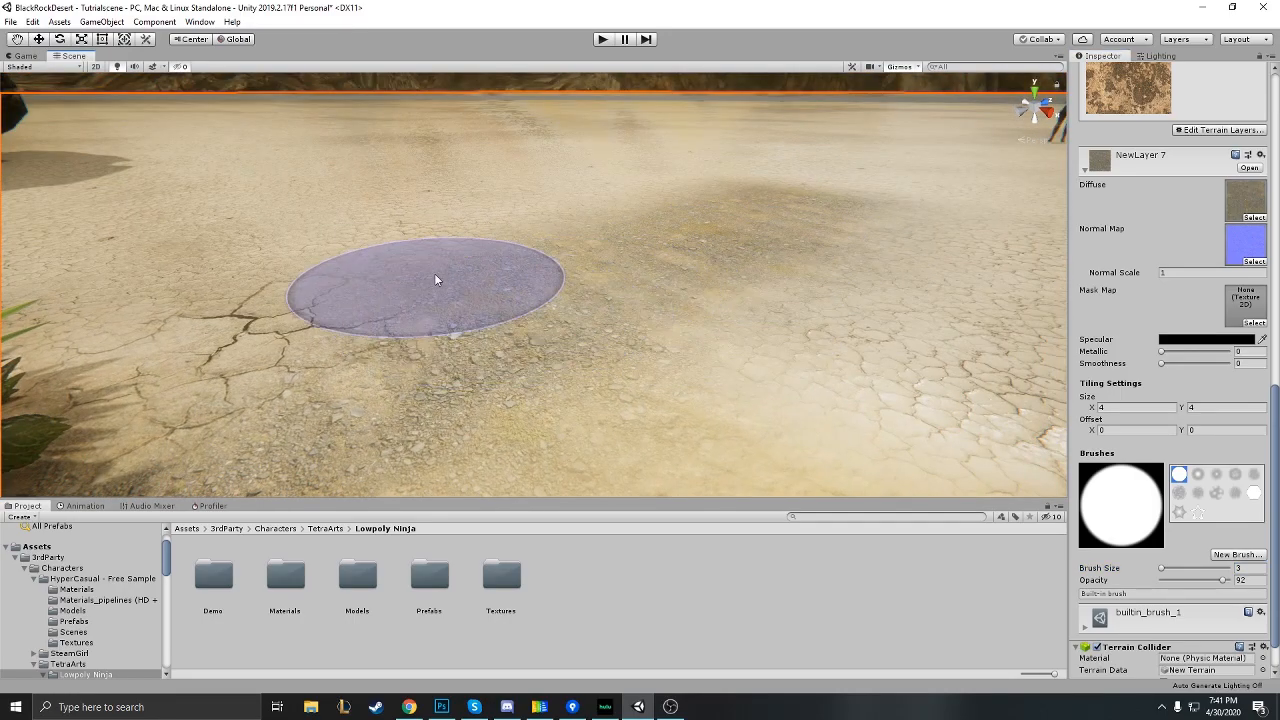
Select the large-cracked NewLayer and paint a patch of it on the sand in front of the outer plants.
scroll(1130, 128, up, 6)
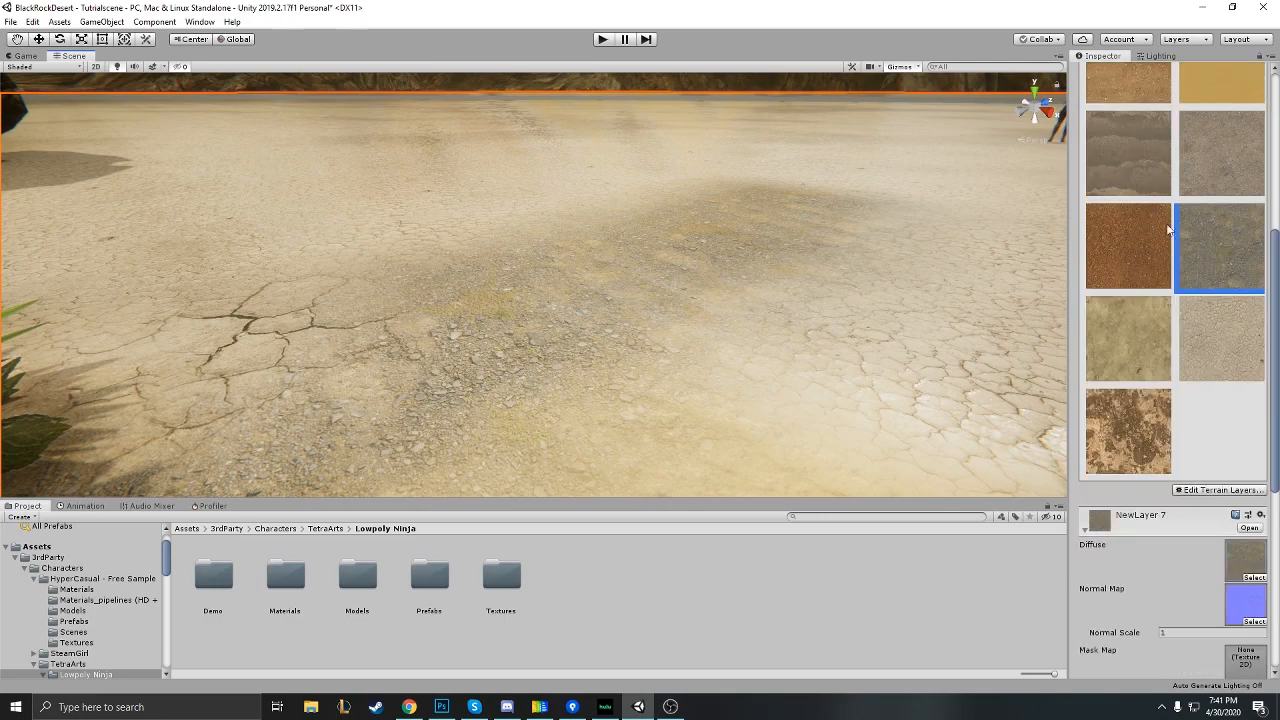
click(1221, 336)
right_drag(640, 260, 436, 268)
Blend NewLayer 1's small cracks with the large-cracked NewLayer over the open sand in front of the plants.
scroll(1196, 237, up, 5)
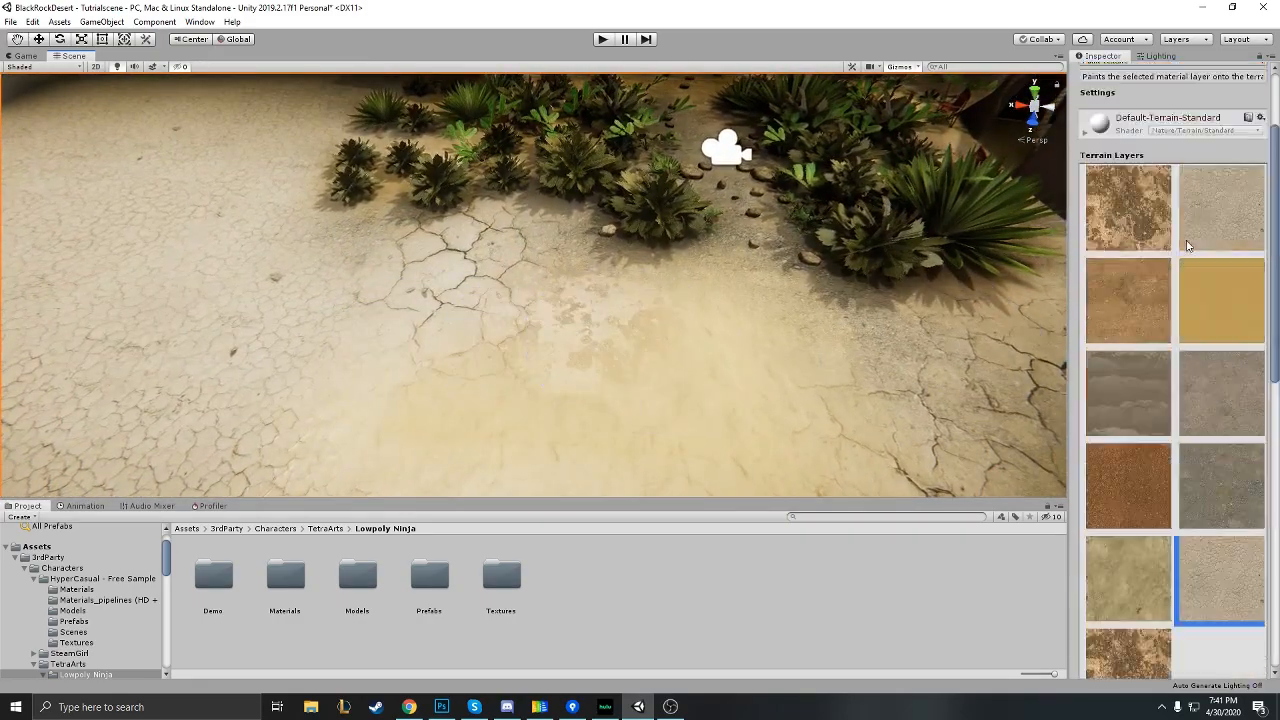
click(1196, 237)
mouse_move(583, 329)
right_down()
mouse_move(575, 374)
mouse_move(543, 309)
mouse_move(566, 274)
mouse_move(580, 352)
mouse_move(610, 320)
right_up()
click(1203, 548)
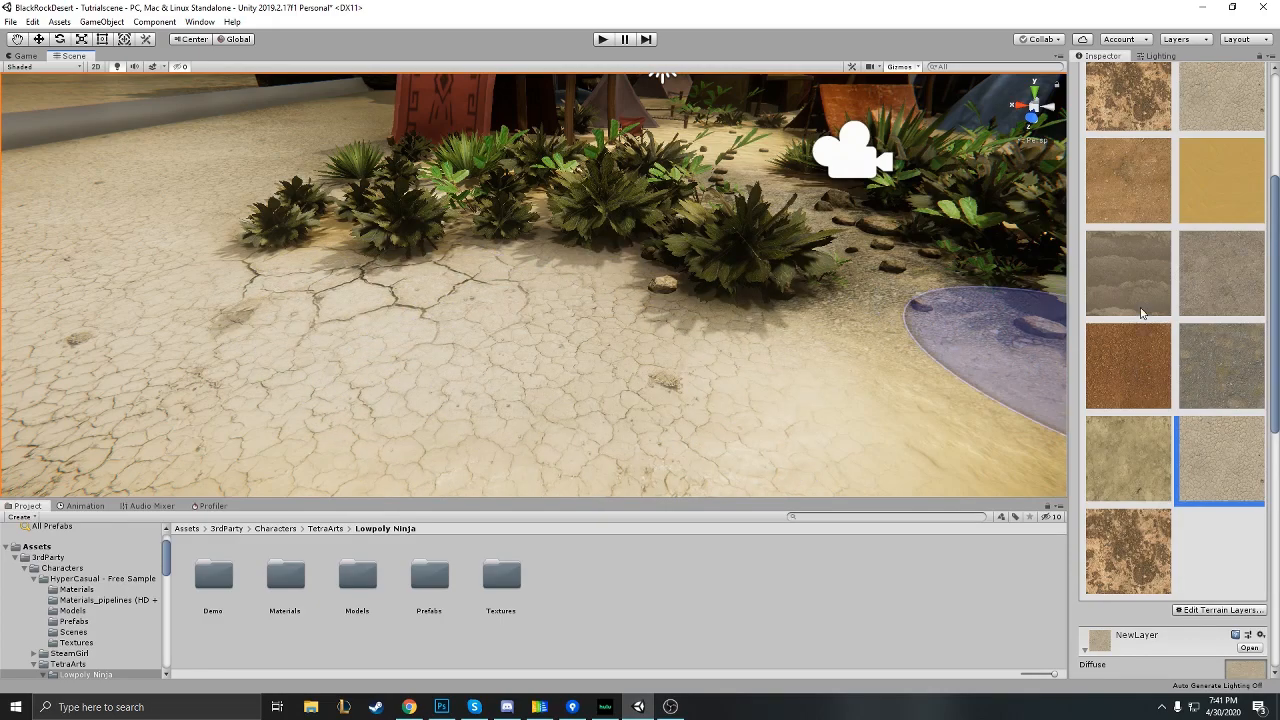
Paint NewLayer 7 gravel over the cracked foreground and a reddish NewLayer 6 tint beside the outermost plants.
click(1221, 366)
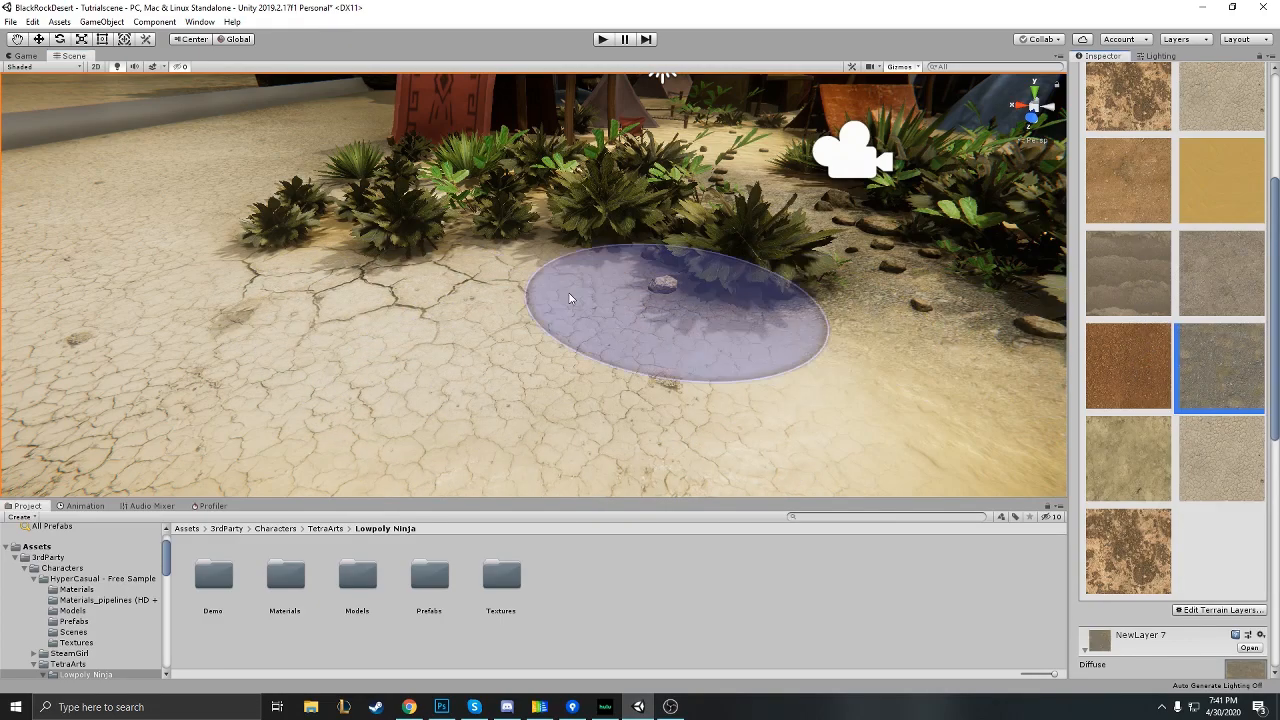
click(1152, 345)
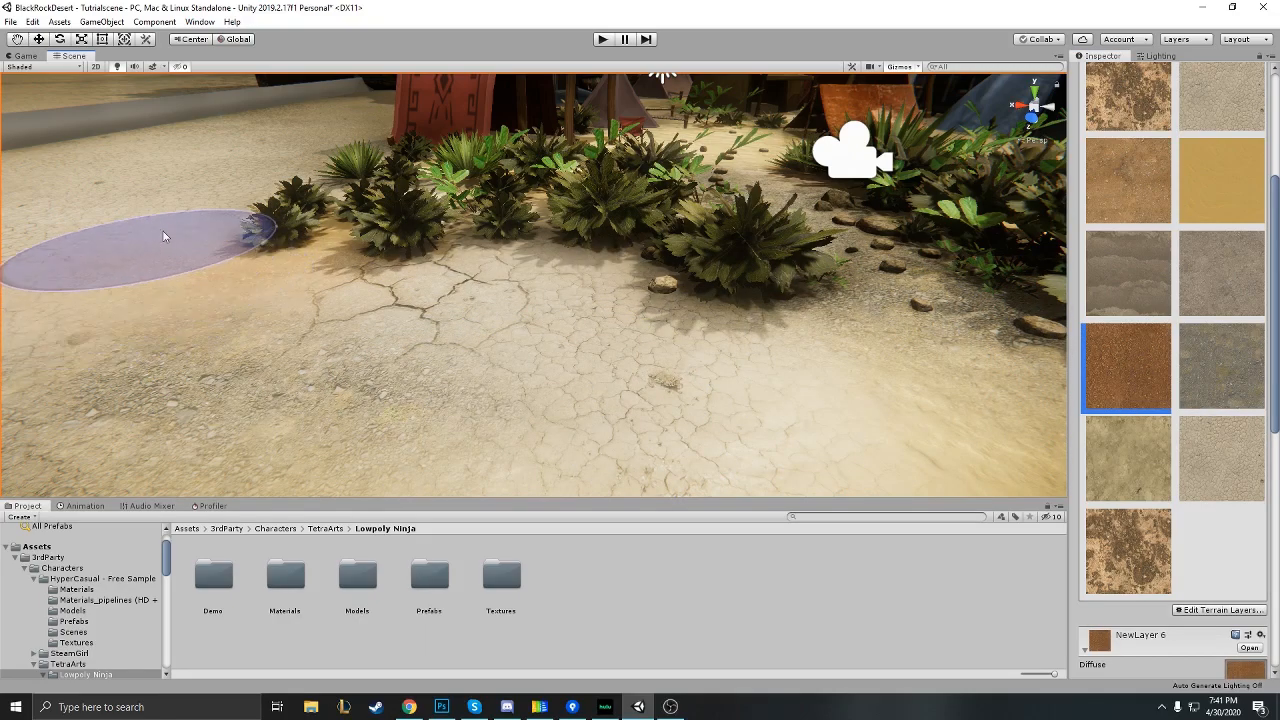
right_drag(379, 181, 393, 154)
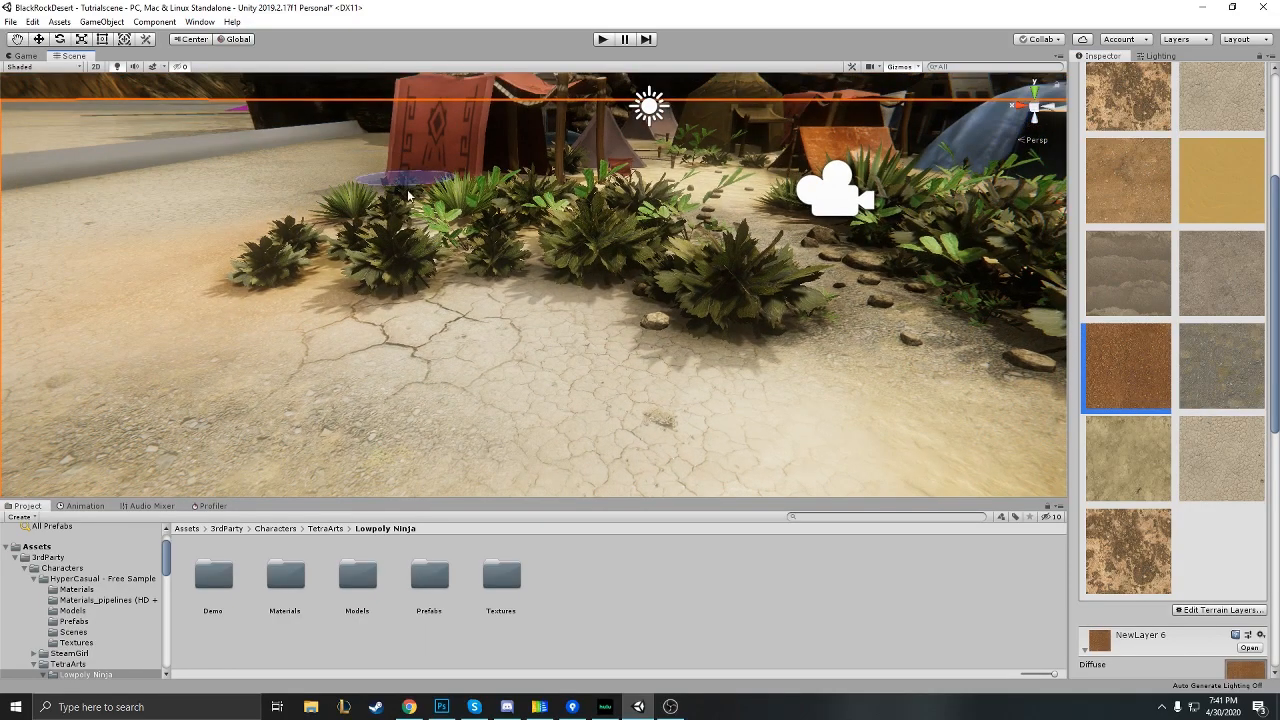
Choose the NewLayer 3 sand for painting beside the outer plants and set its normal scale to 2.
mouse_move(379, 205)
right_down()
mouse_move(329, 200)
mouse_move(428, 223)
mouse_move(772, 243)
right_up()
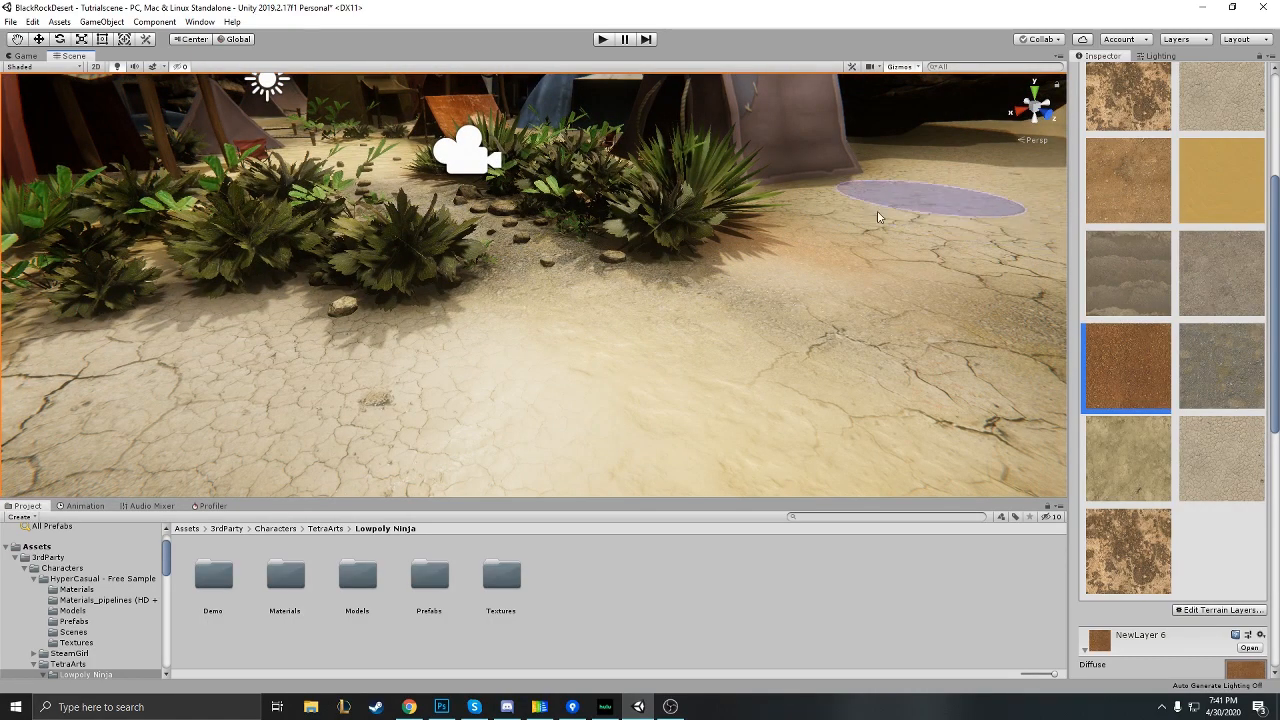
right_drag(778, 218, 936, 207)
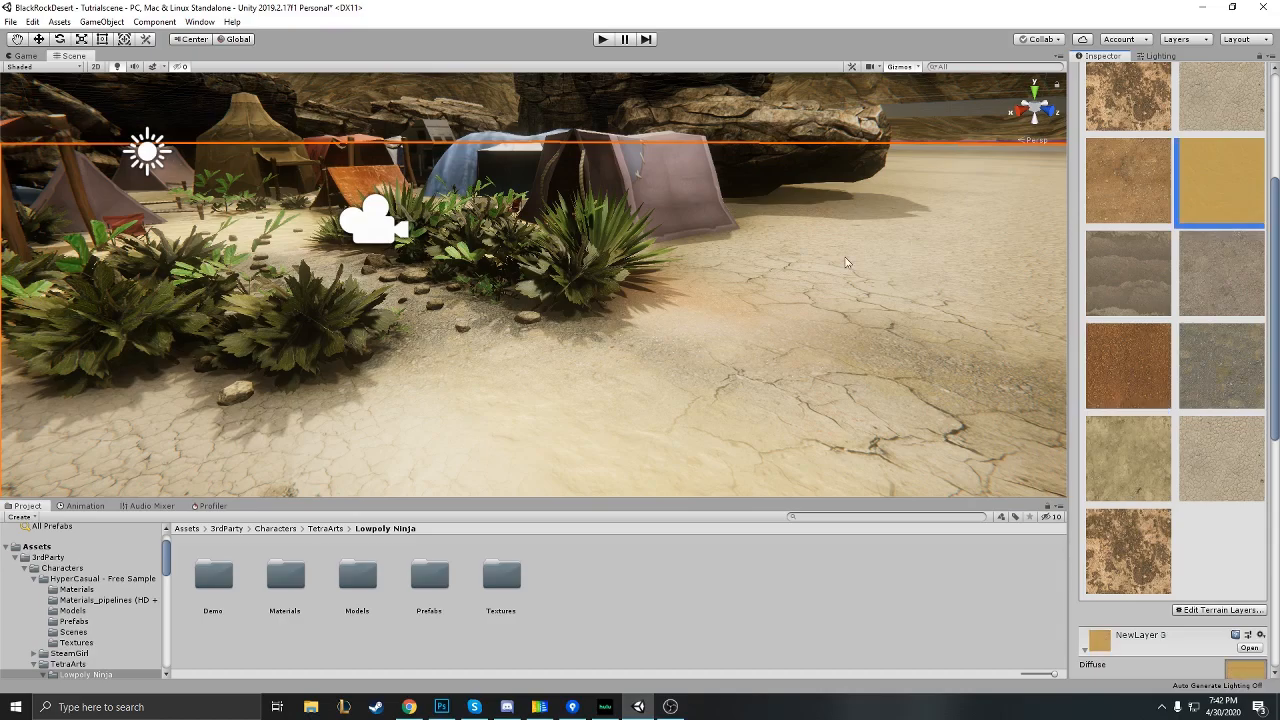
right_drag(843, 251, 848, 238)
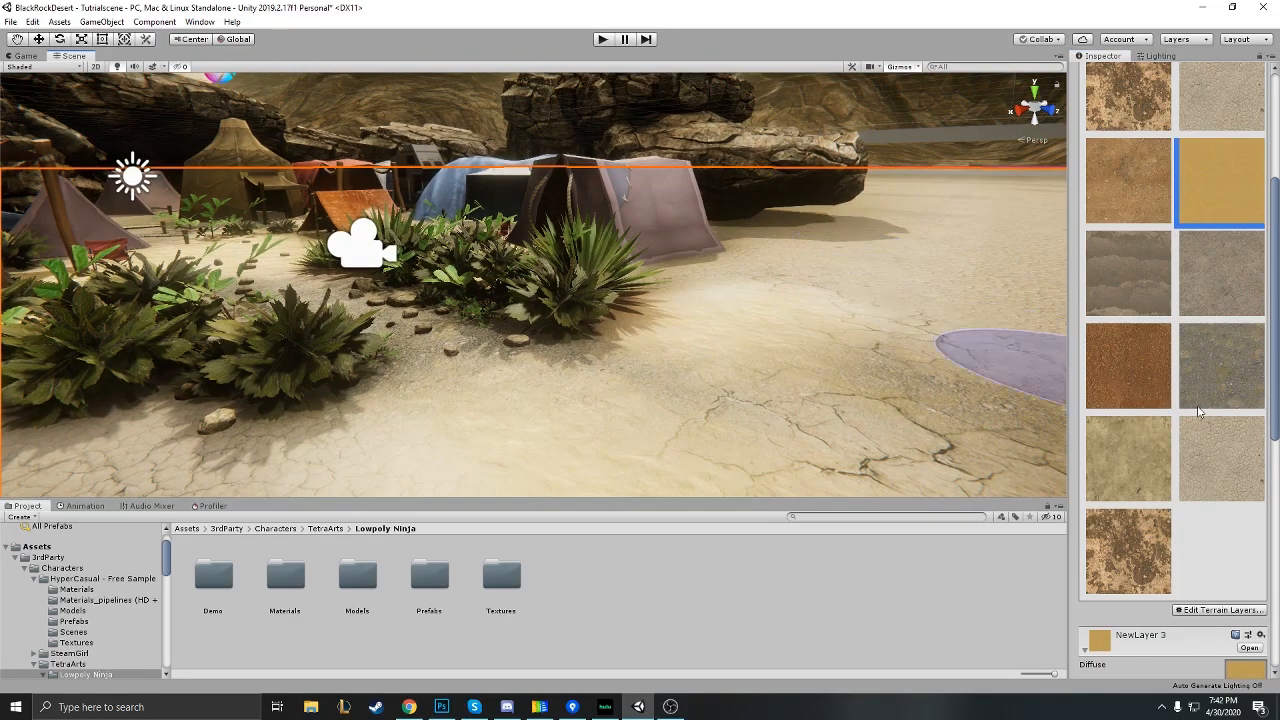
scroll(1200, 412, down, 6)
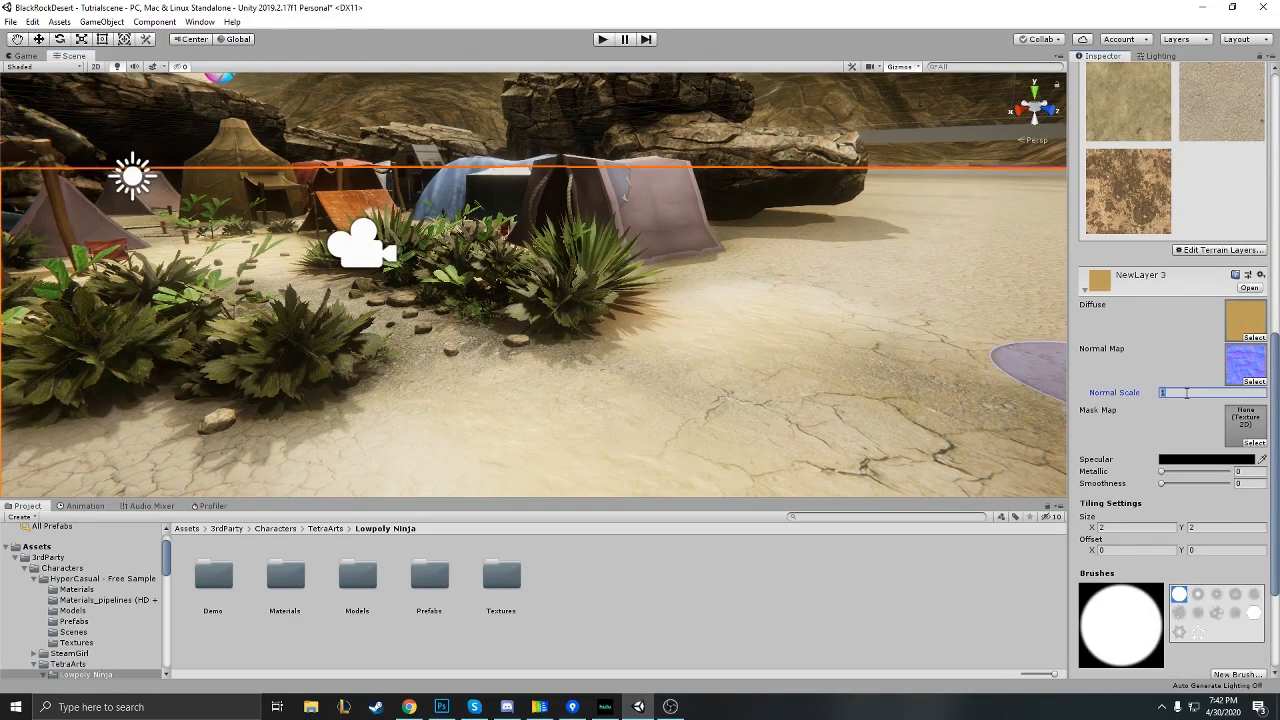
right_drag(959, 311, 834, 309)
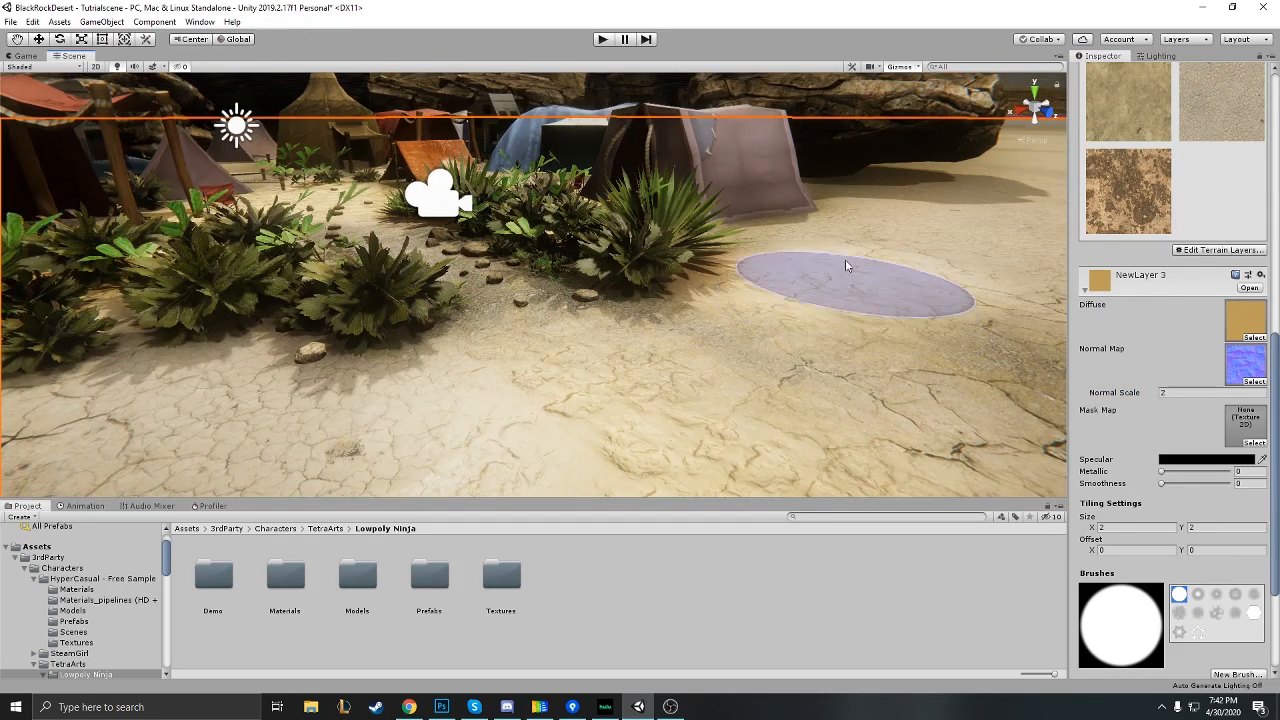
Paint NewLayer 3 sand around the large-cracked patch and across the open ground beyond the gravel near the mauve tent.
mouse_move(829, 243)
right_down()
mouse_move(755, 290)
mouse_move(514, 314)
mouse_move(560, 323)
mouse_move(462, 372)
right_up()
right_drag(600, 362, 729, 334)
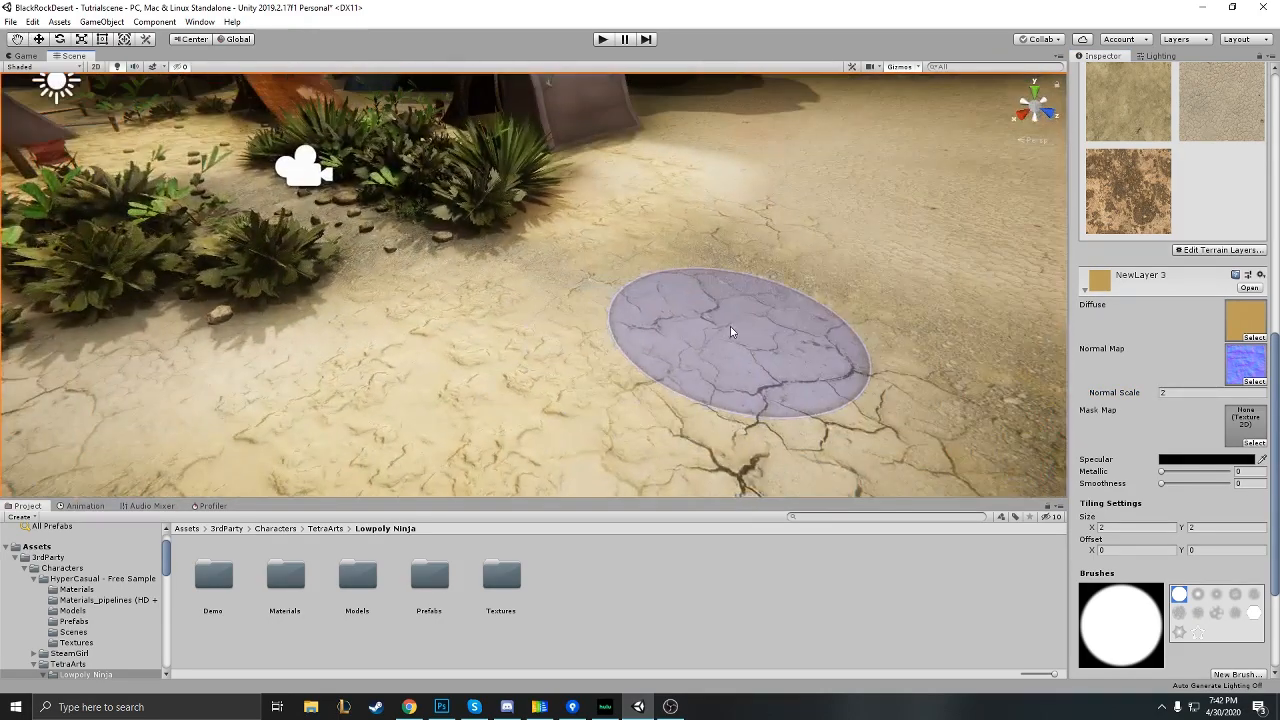
right_drag(766, 294, 863, 296)
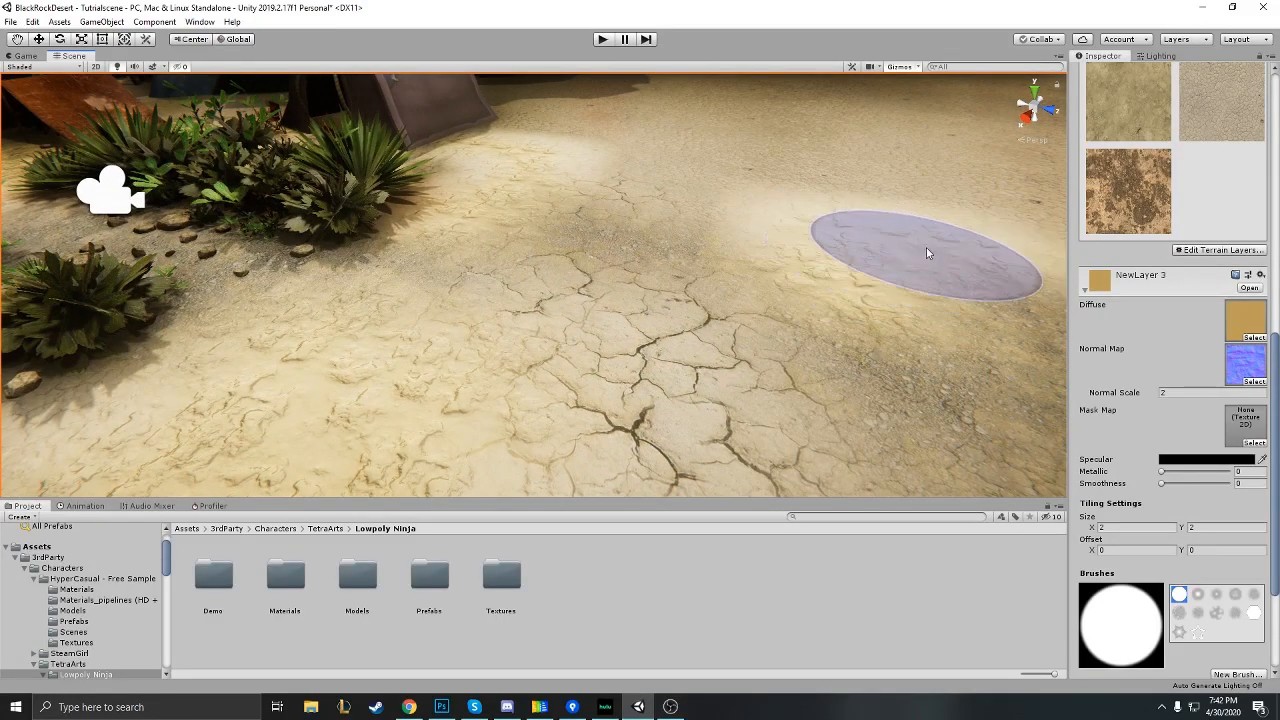
right_drag(762, 195, 838, 211)
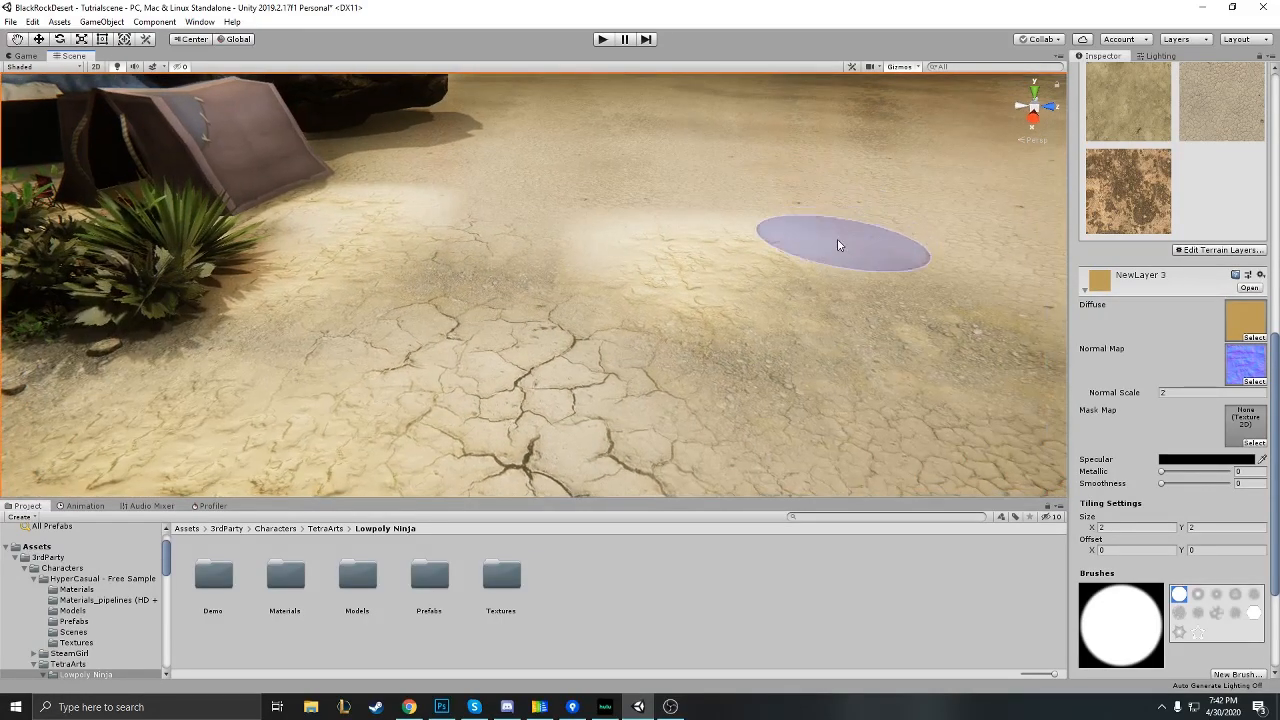
mouse_move(816, 256)
right_down()
mouse_move(840, 255)
mouse_move(829, 245)
right_up()
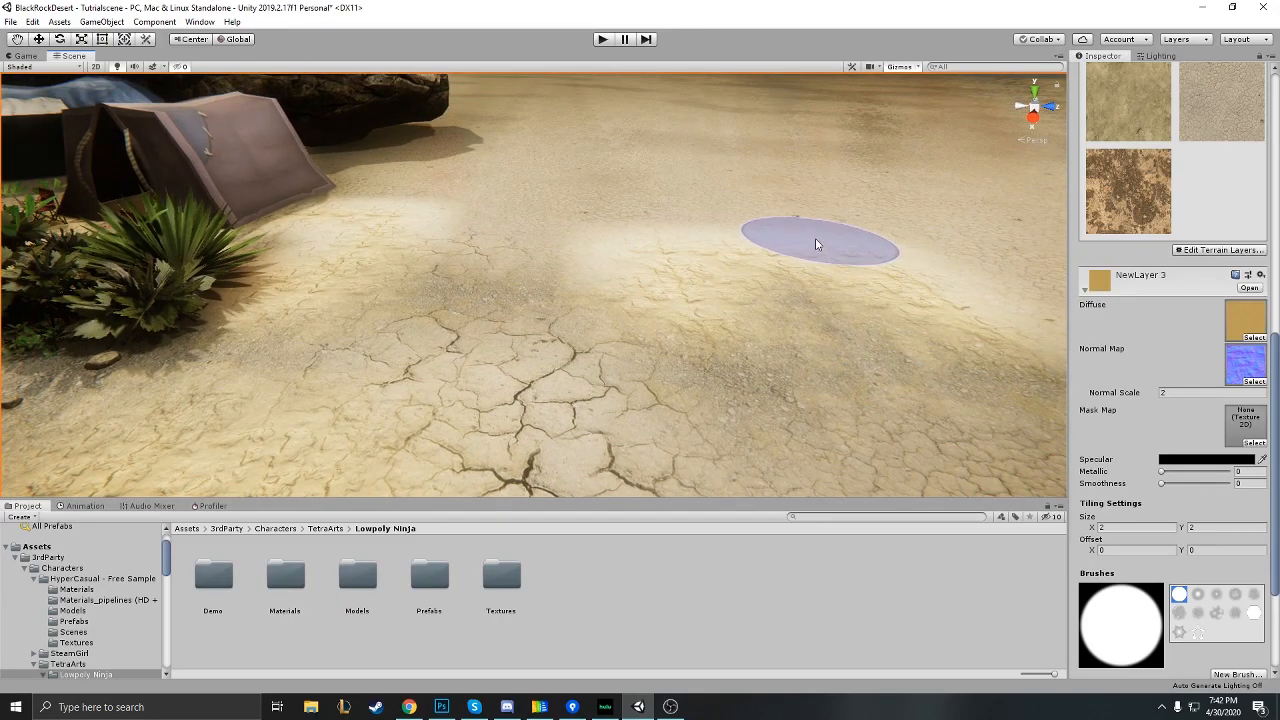
Inspect the painted ground between the plants up close and preview the camp through the game camera.
scroll(1158, 174, up, 10)
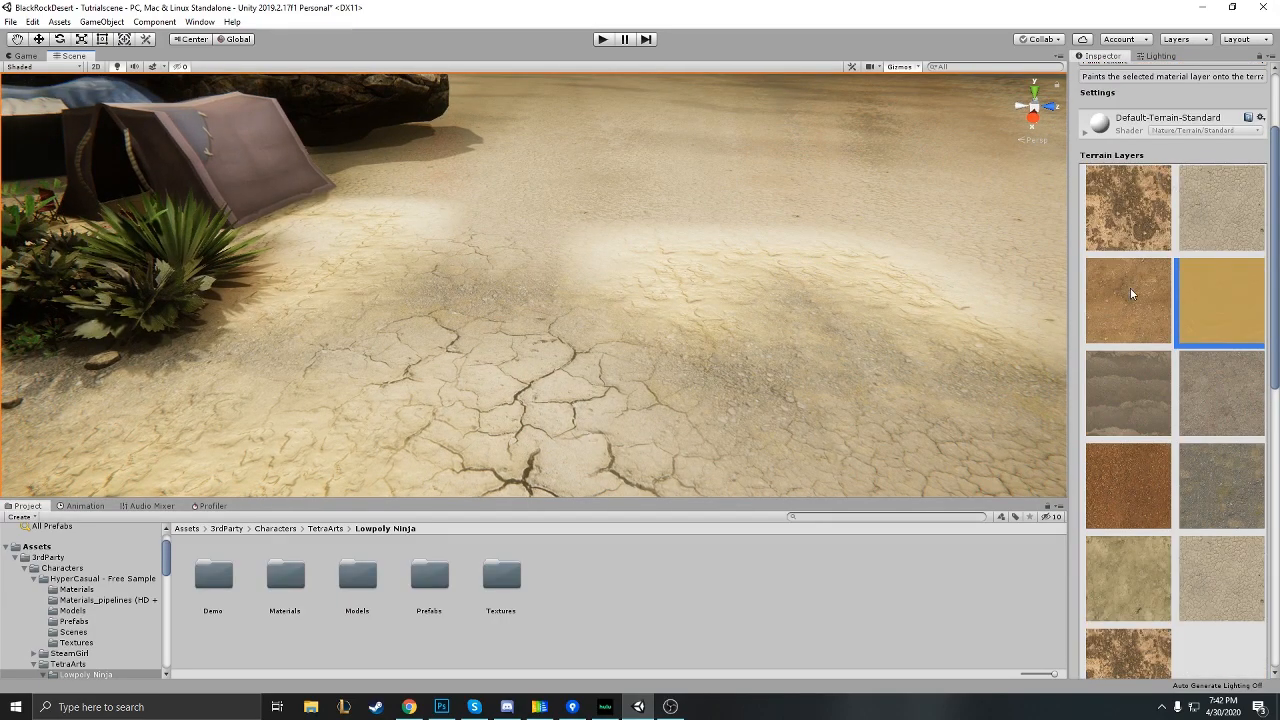
mouse_move(747, 363)
right_down()
mouse_move(443, 371)
mouse_move(414, 414)
mouse_move(430, 300)
right_up()
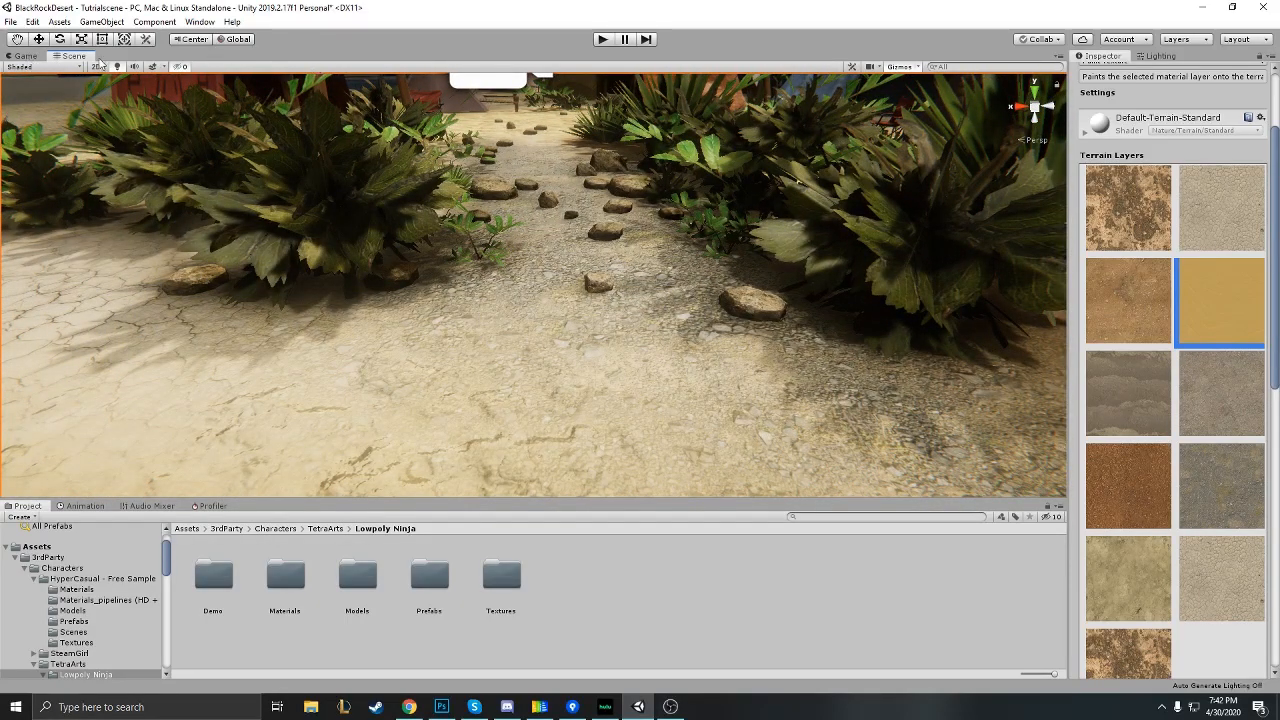
click(24, 56)
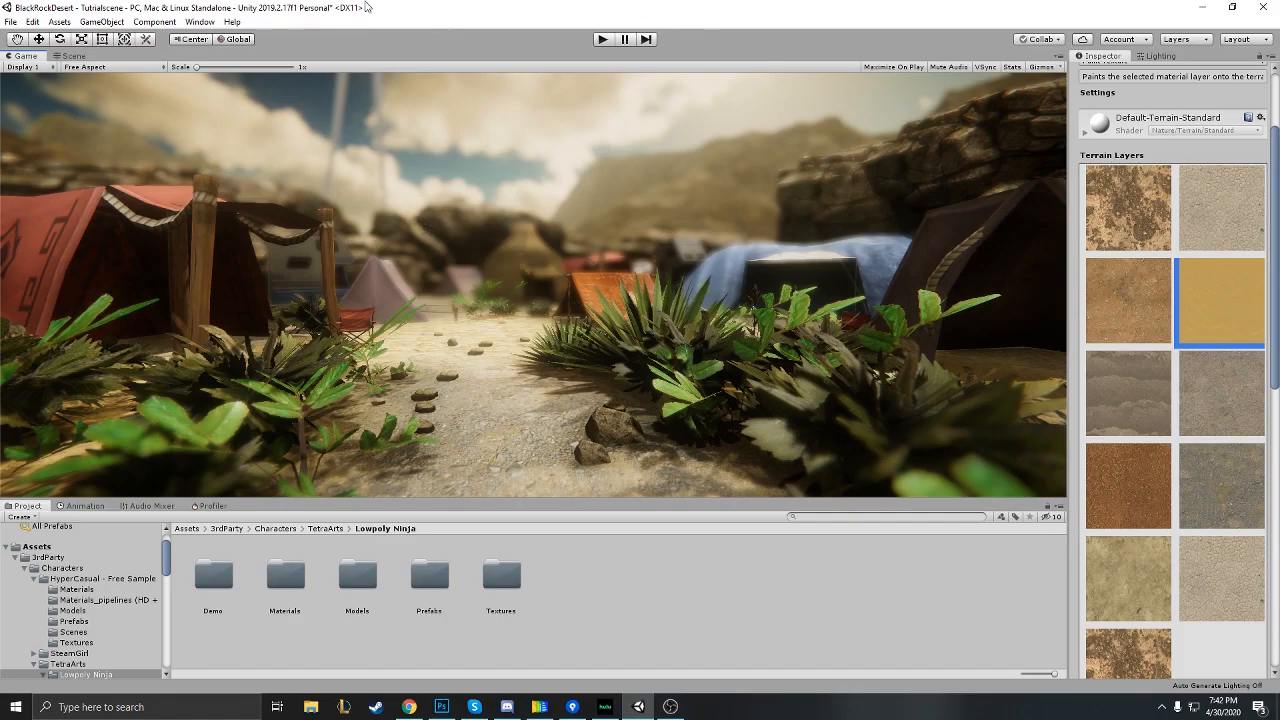
click(74, 56)
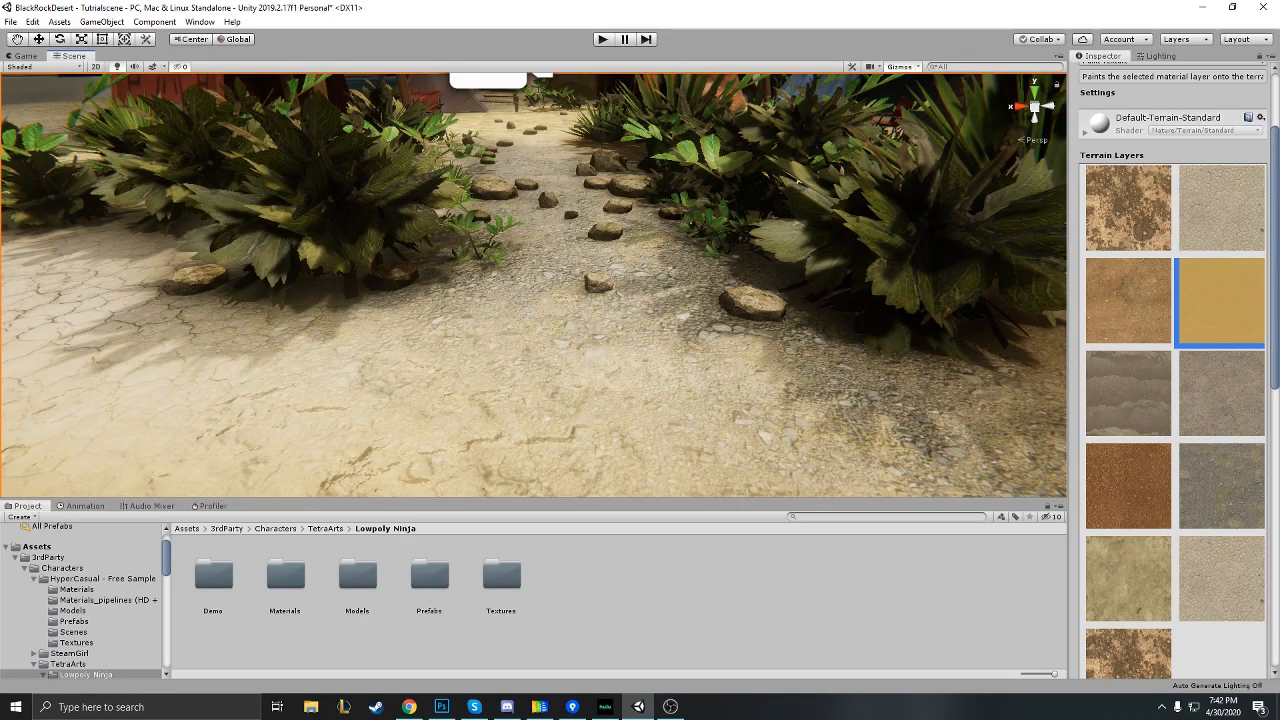
mouse_move(674, 241)
right_down()
mouse_move(677, 134)
mouse_move(715, 130)
mouse_move(608, 136)
mouse_move(626, 220)
mouse_move(612, 277)
mouse_move(591, 212)
mouse_move(608, 243)
mouse_move(712, 238)
right_up()
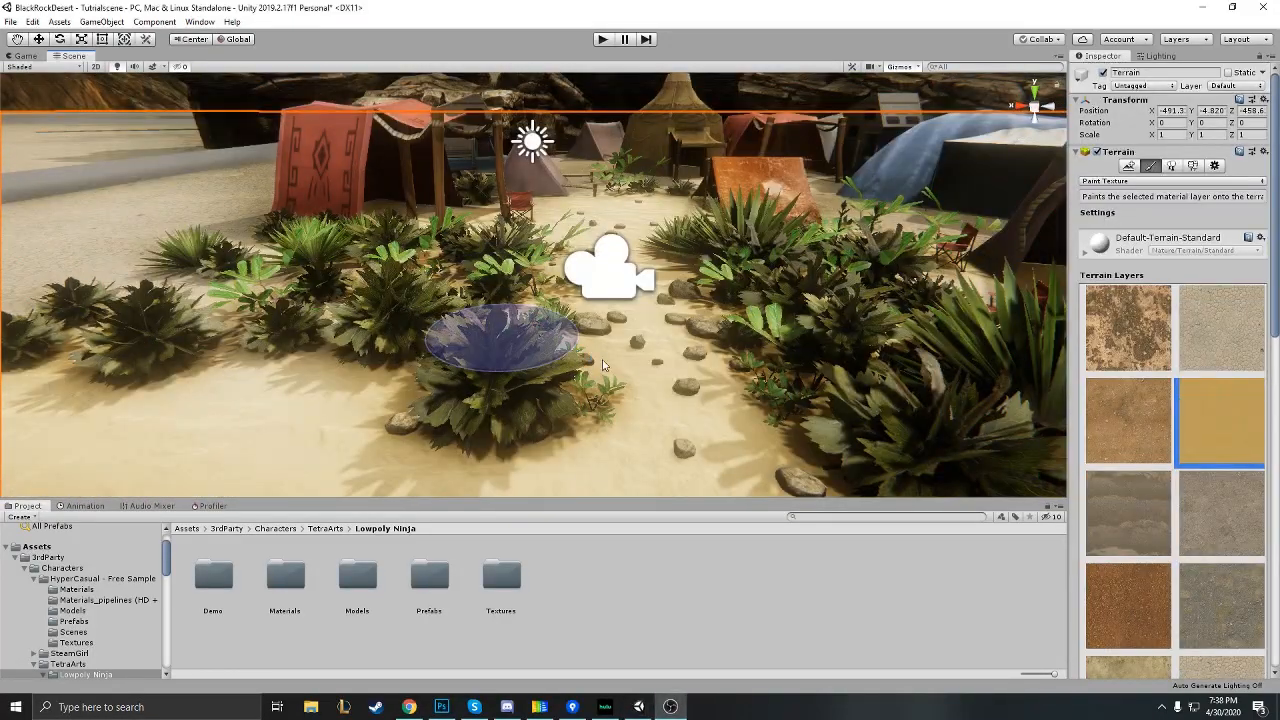
Paint NewLayer 1's small cracks along the stony path and over the sand around the plants and mauve tent.
right_drag(580, 340, 642, 377)
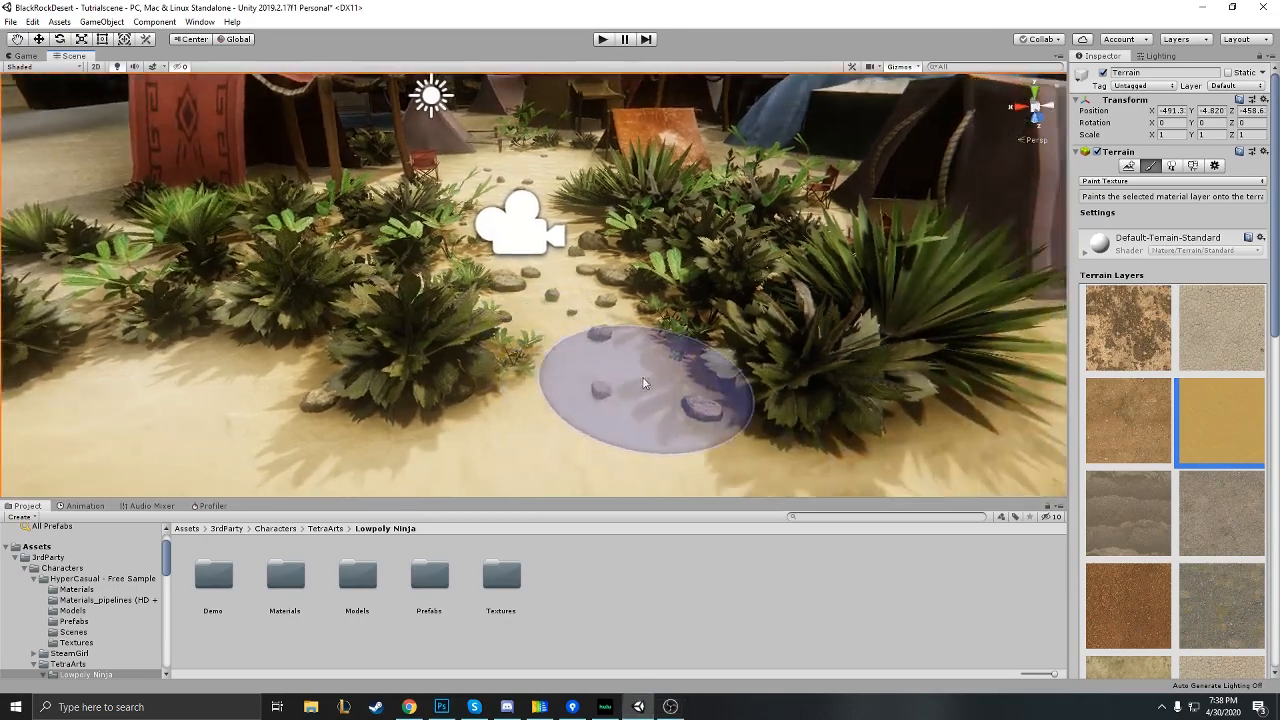
scroll(1184, 461, down, 5)
right_drag(602, 288, 572, 345)
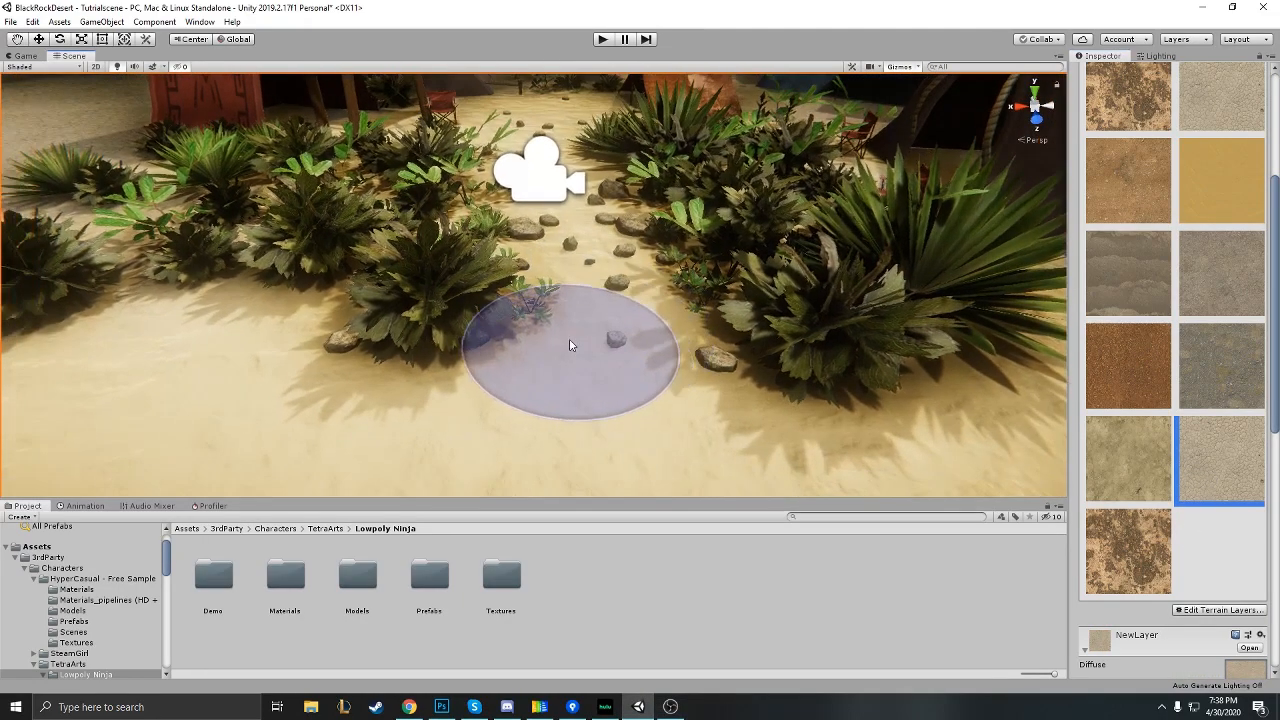
click(1238, 118)
mouse_move(636, 355)
mouse_down()
mouse_move(499, 340)
mouse_move(484, 265)
mouse_move(340, 318)
mouse_move(309, 322)
mouse_move(271, 287)
mouse_move(142, 315)
mouse_up()
right_drag(517, 320, 606, 300)
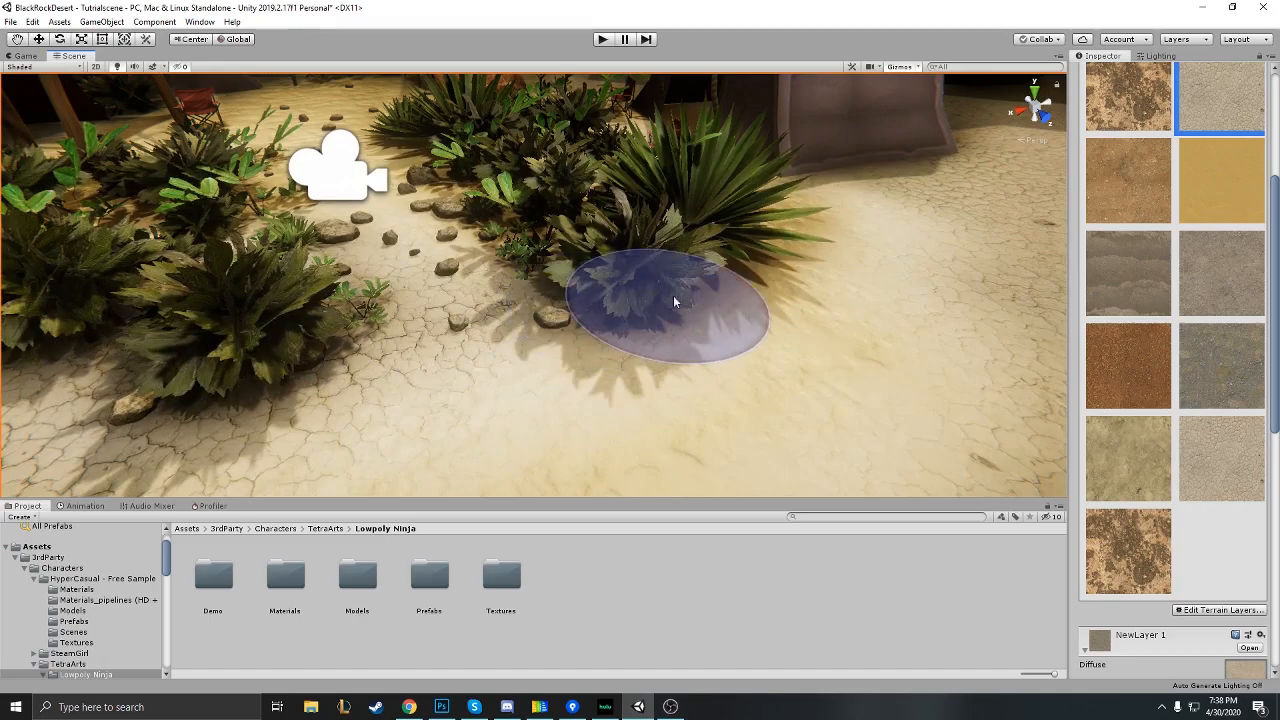
right_drag(829, 229, 614, 223)
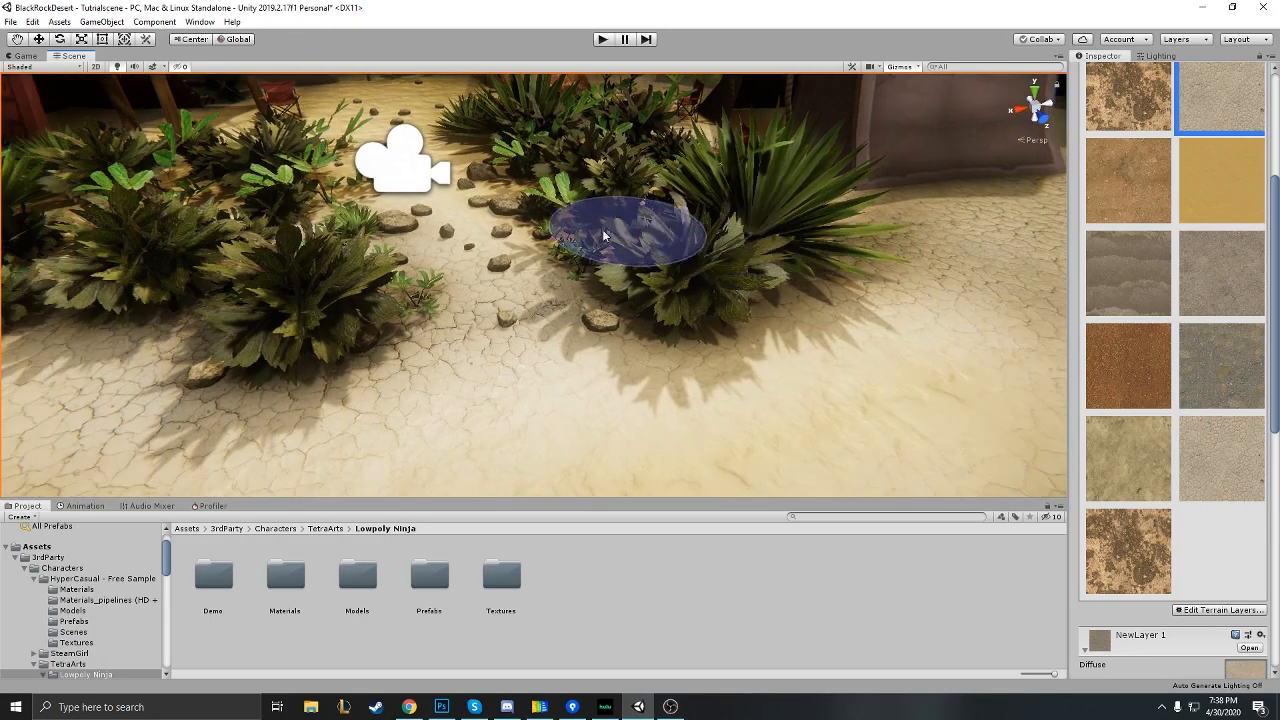
right_drag(534, 233, 524, 192)
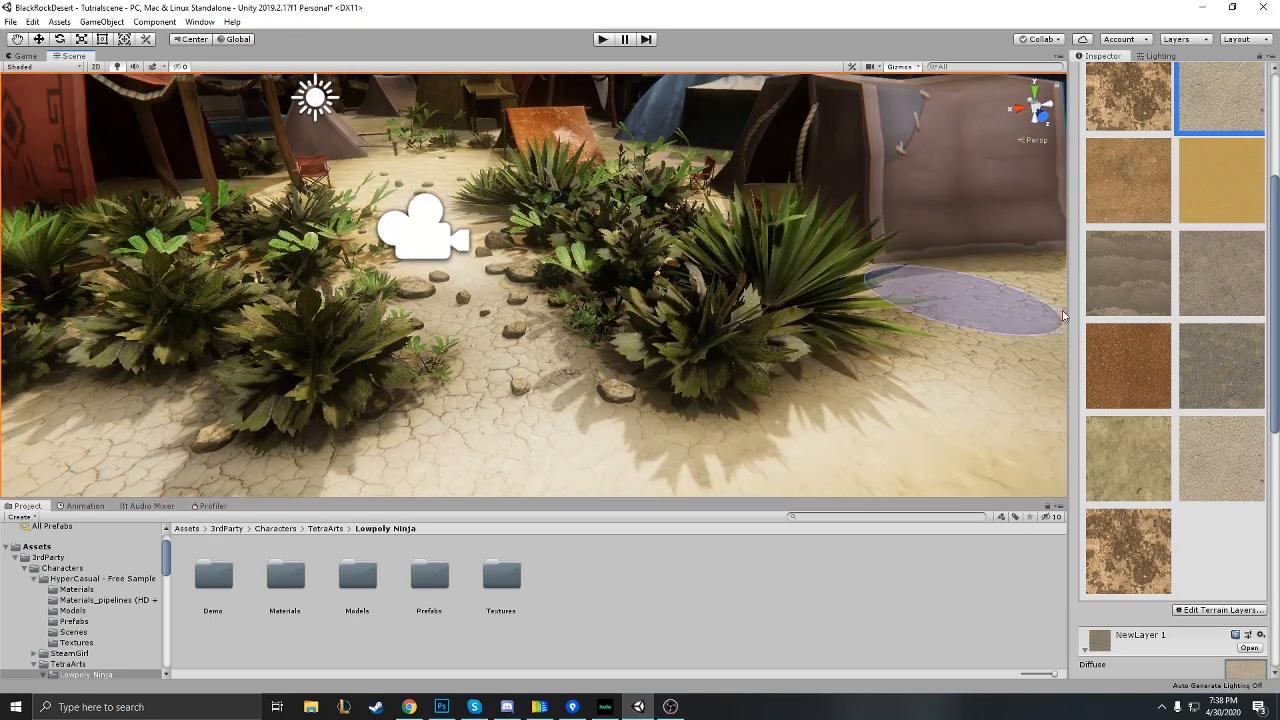
Paint brownish NewLayer 2 soil over the sand in front of the plants on both sides of the path.
click(1140, 187)
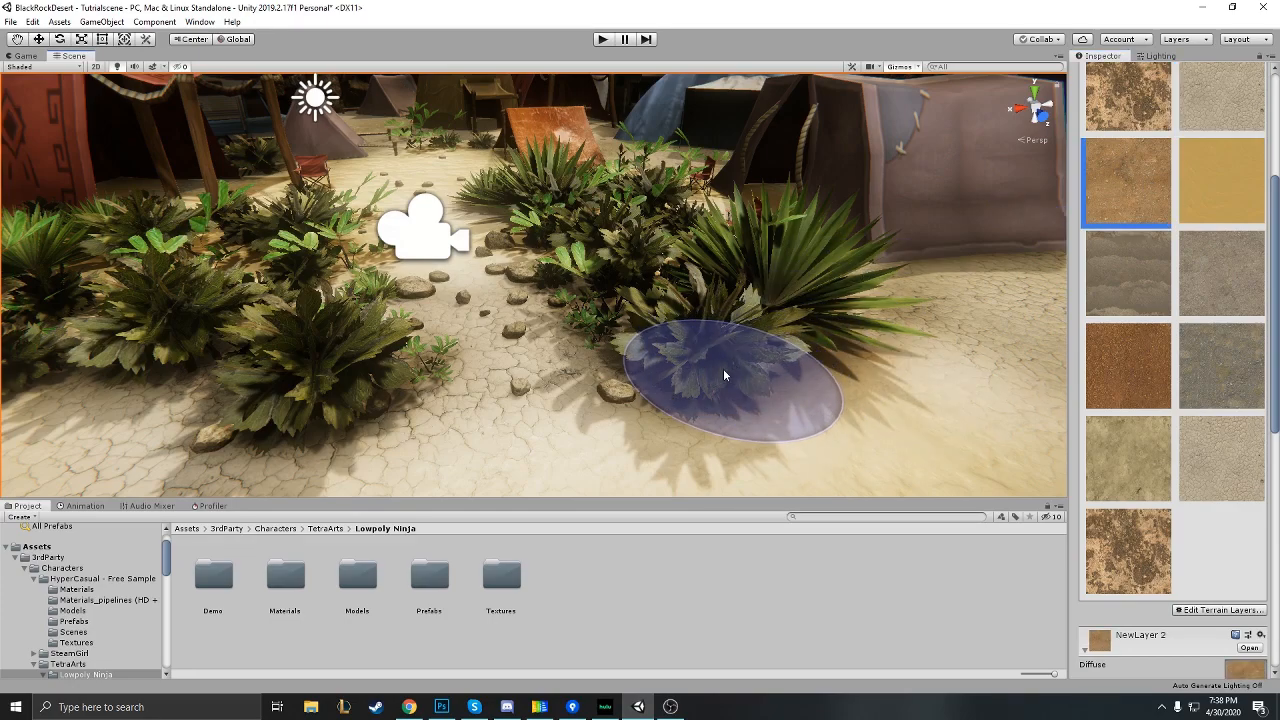
right_drag(863, 336, 530, 352)
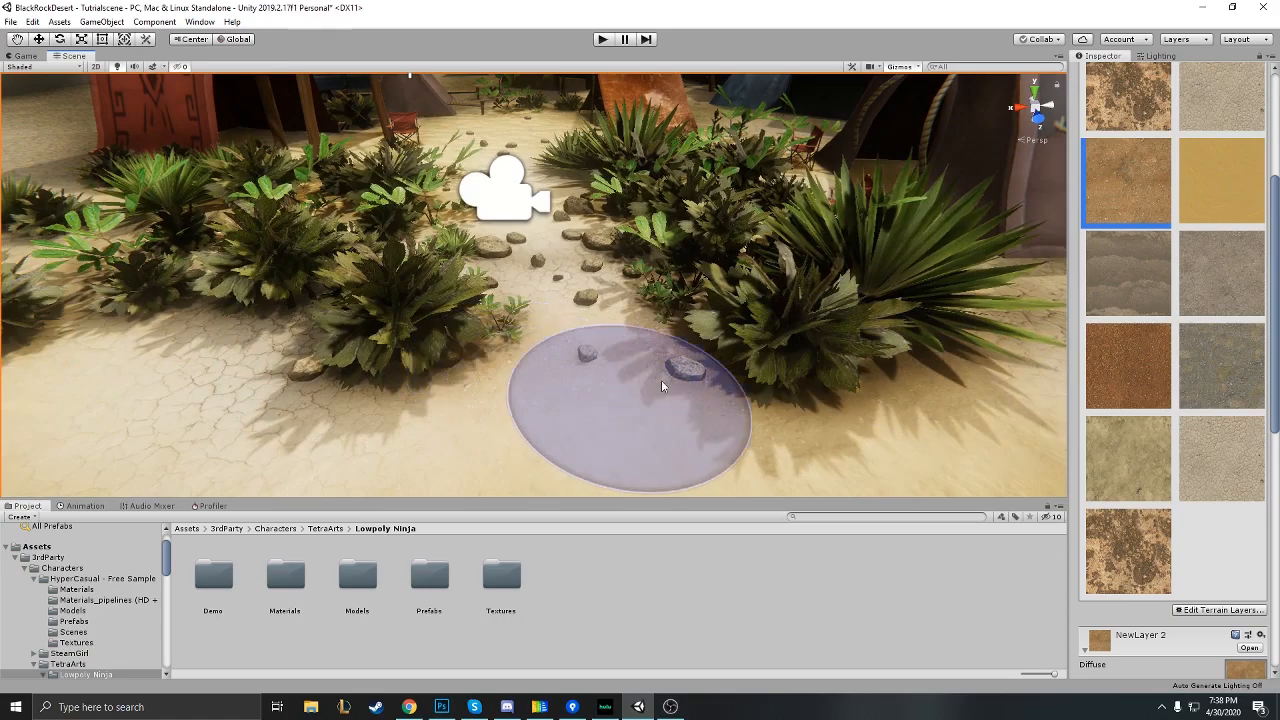
right_drag(628, 389, 526, 385)
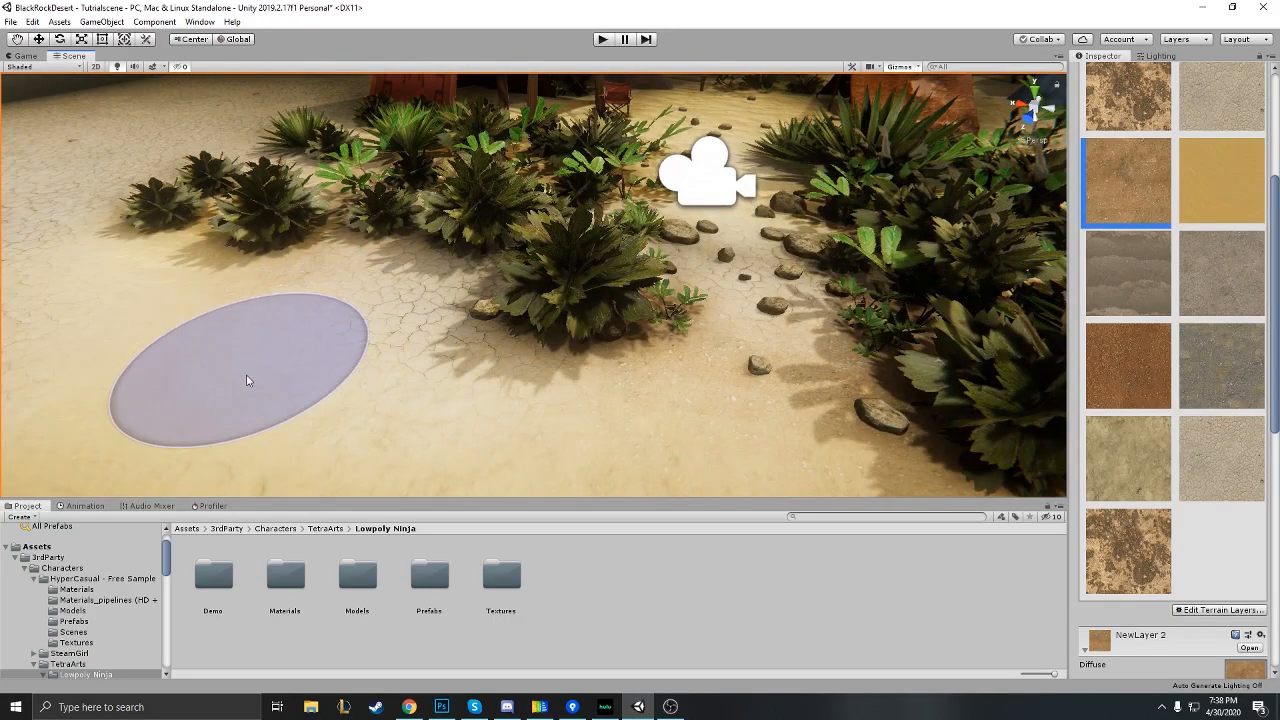
mouse_move(448, 421)
mouse_down()
mouse_move(595, 338)
mouse_move(492, 314)
mouse_move(493, 364)
mouse_up()
Paint the large-cracked NewLayer across the path entrance and foreground, and blend NewLayer 1's small cracks beside the outer plants.
right_drag(493, 362, 636, 355)
right_drag(563, 376, 626, 369)
click(1216, 450)
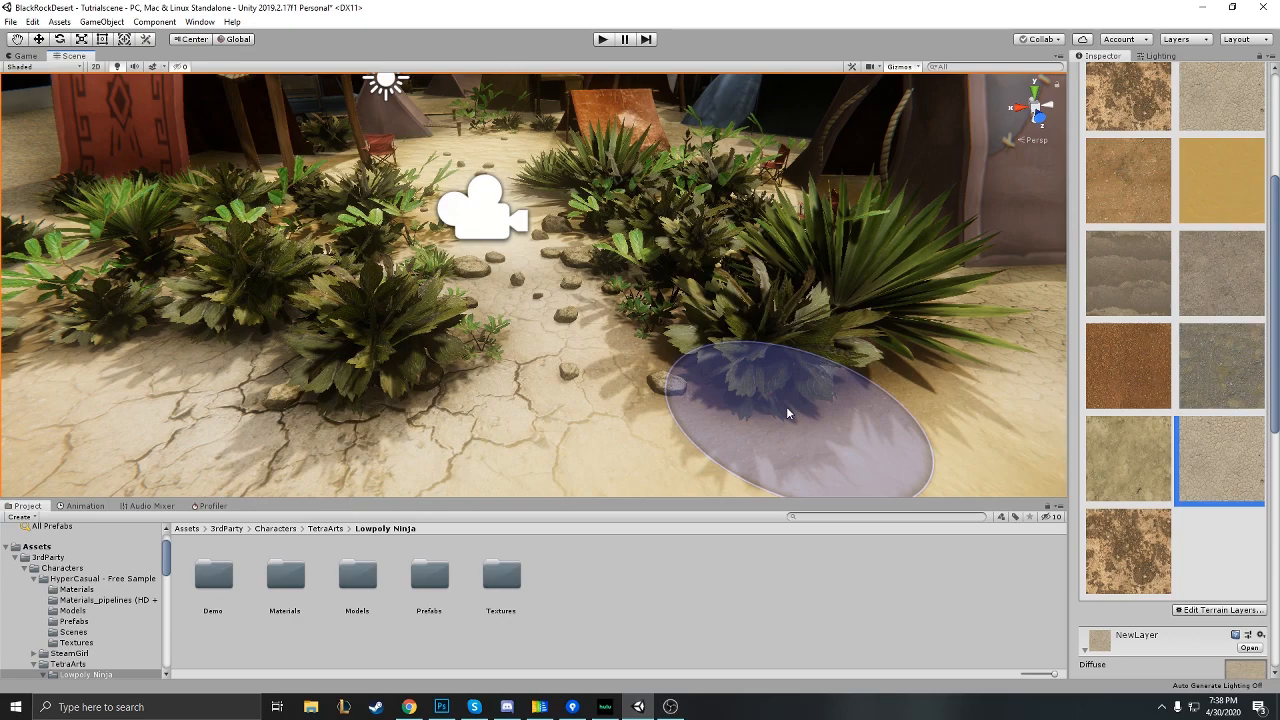
right_drag(808, 418, 865, 418)
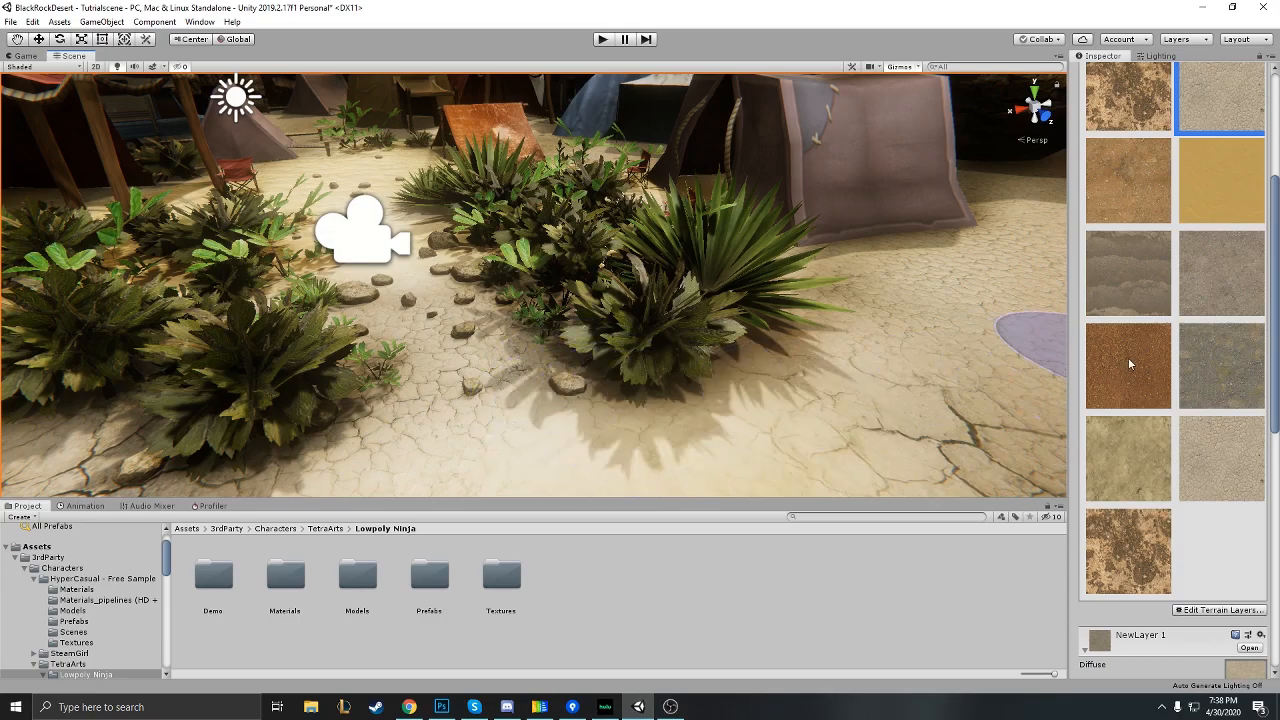
Set the brush size to 39 and cover the wide open ground around the camp with NewLayer 1.
scroll(1207, 413, down, 5)
scroll(1208, 418, down, 3)
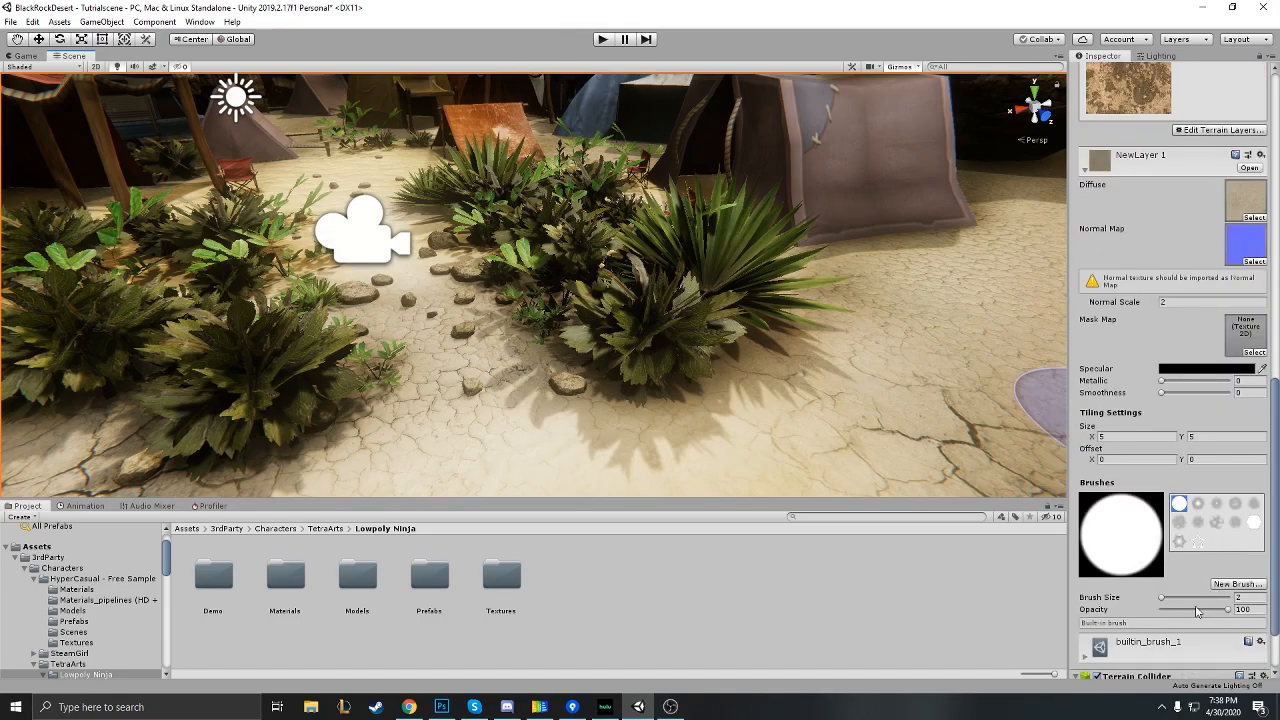
drag(1162, 604, 1166, 603)
scroll(757, 372, down, 5)
scroll(753, 372, down, 5)
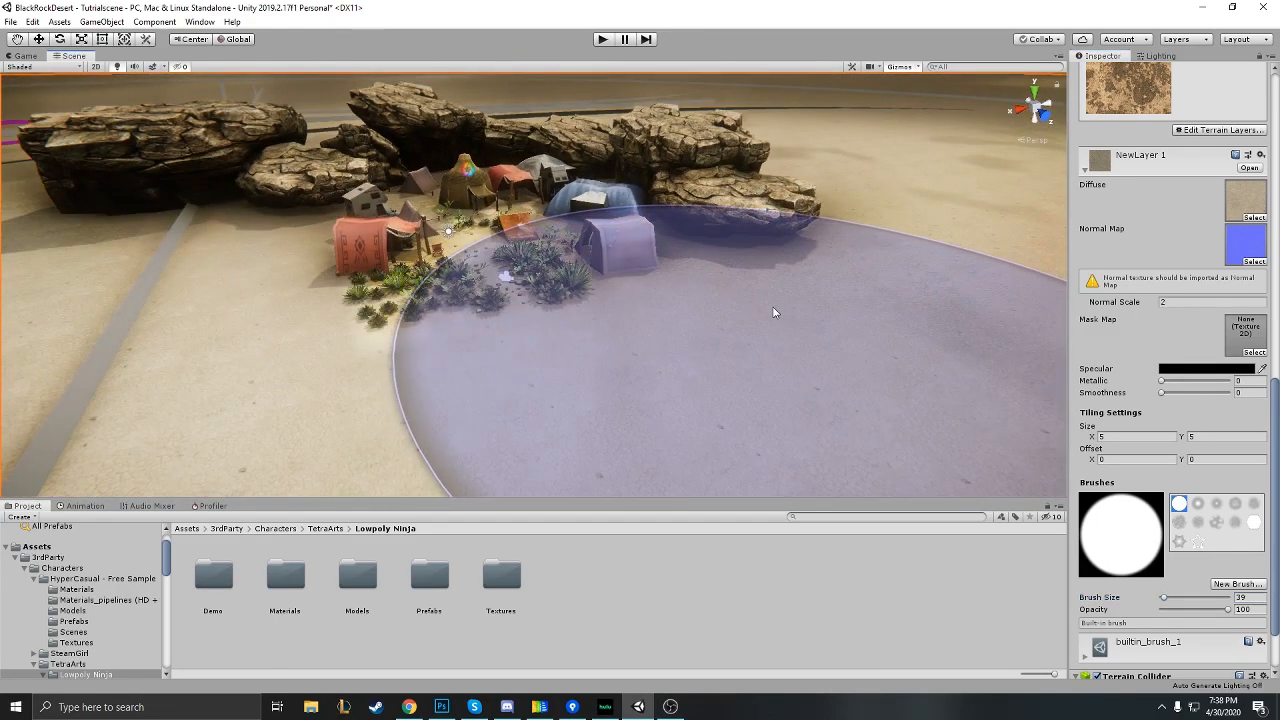
right_drag(777, 276, 827, 276)
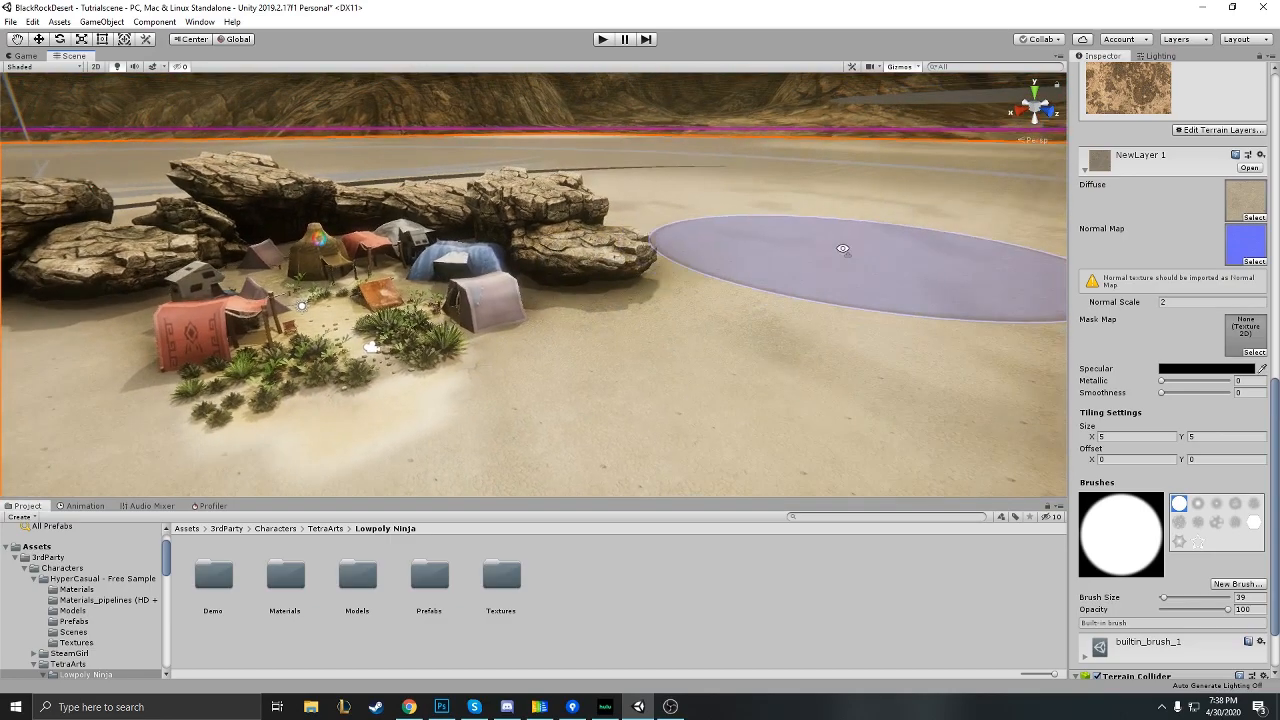